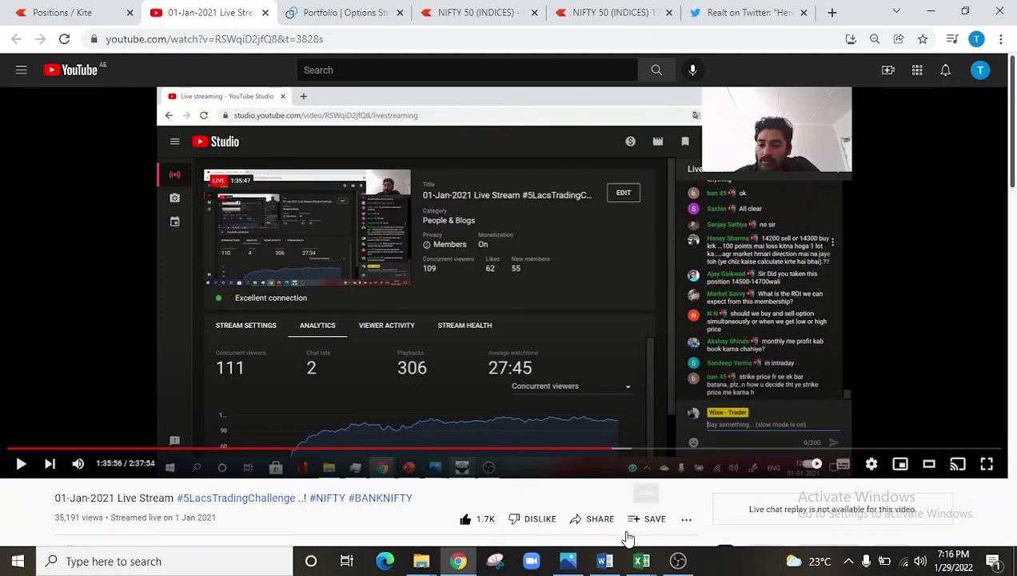
Step: Switch to the Kite positions page and examine the NIFTY 3rd FEB 17300 CE position
mouse_move(646, 562)
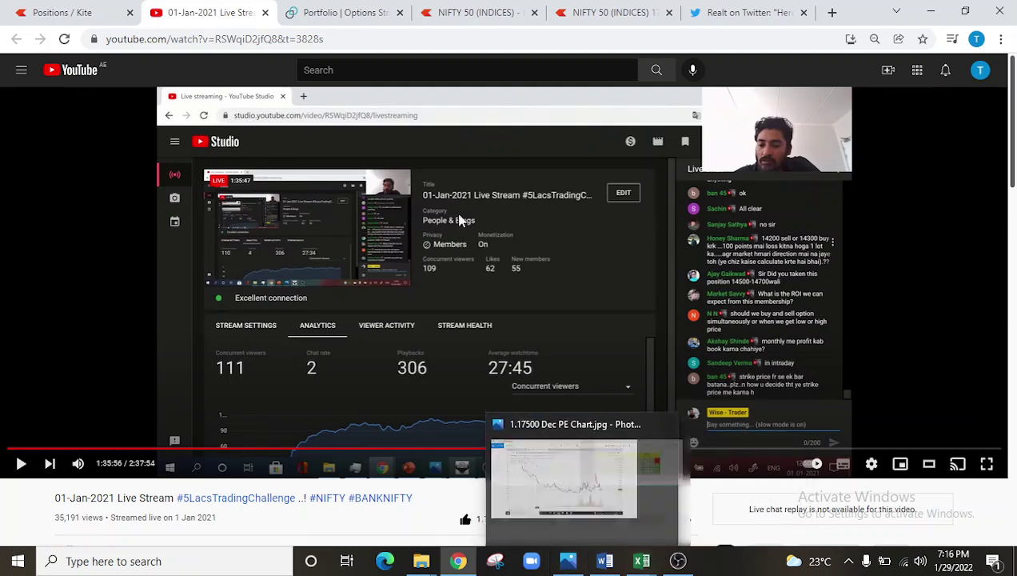
left_click(52, 14)
scroll(206, 288, "down", 1)
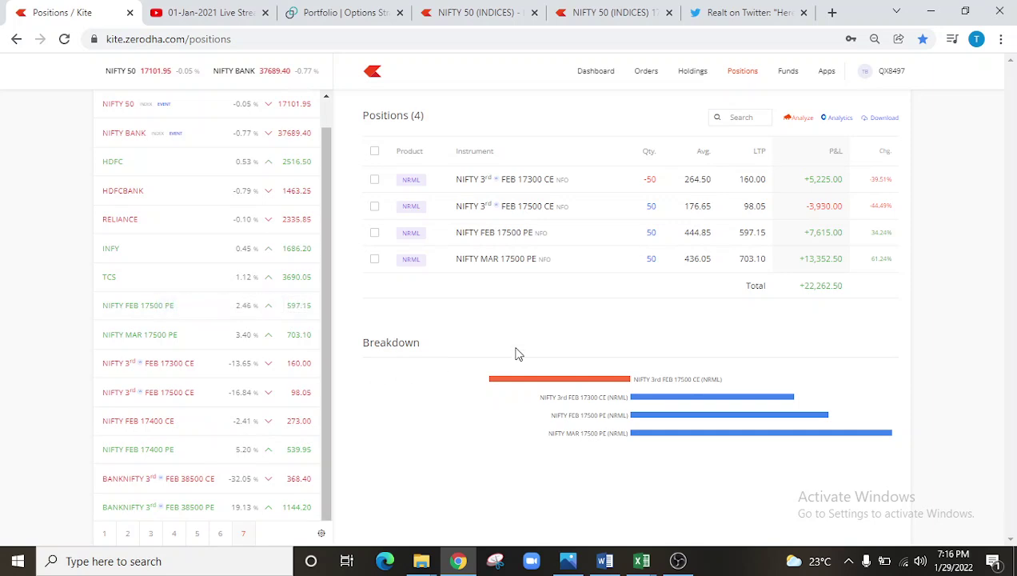
mouse_move(567, 183)
left_click_drag(520, 180, 544, 181)
left_click(532, 179)
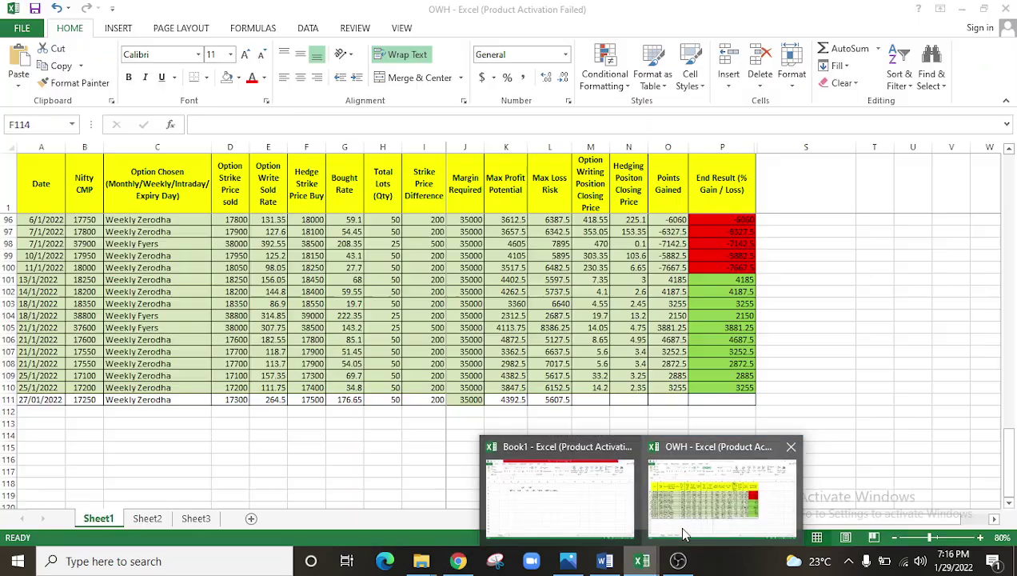
Step: Switch to the OWH workbook in Excel and review the 27/01/2022 trade's entries from option chosen through strike price difference
left_click(683, 532)
left_click(140, 399)
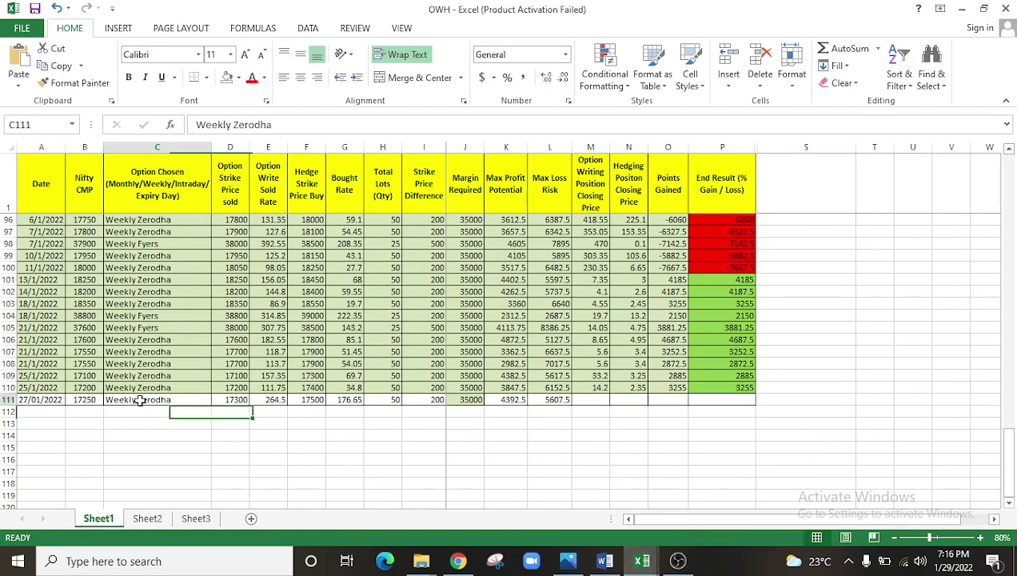
left_click(240, 399)
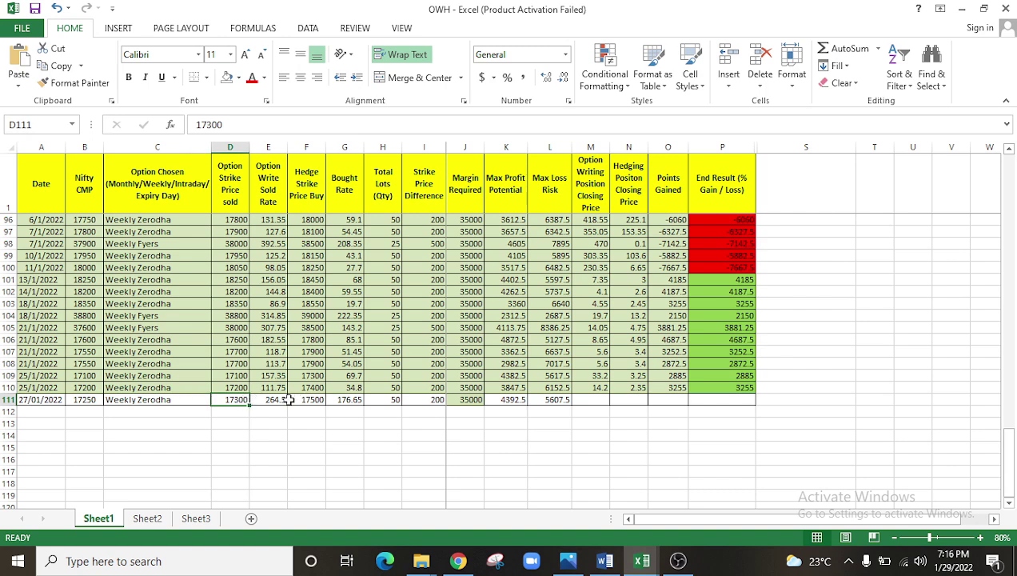
left_click(283, 400)
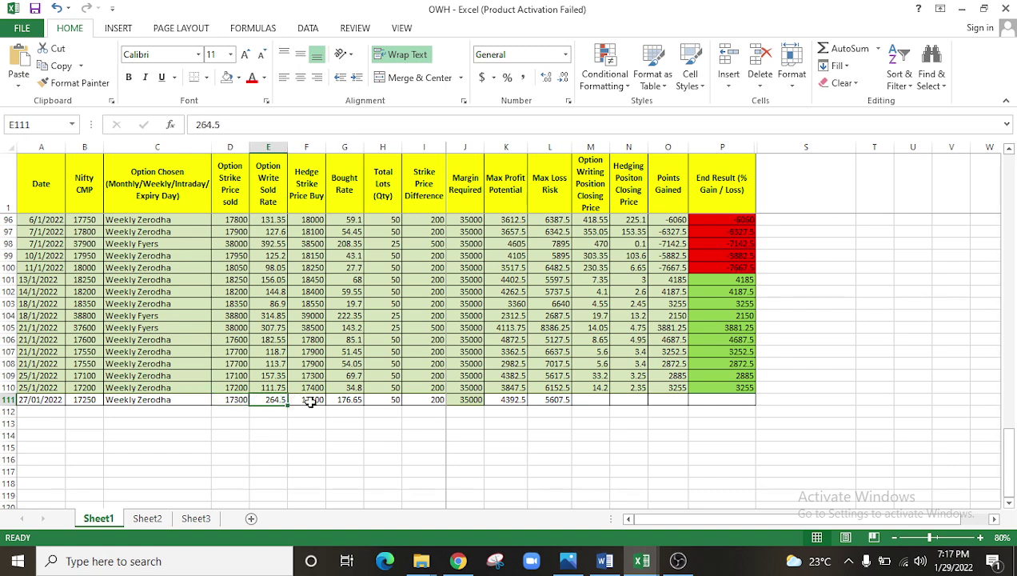
left_click(312, 400)
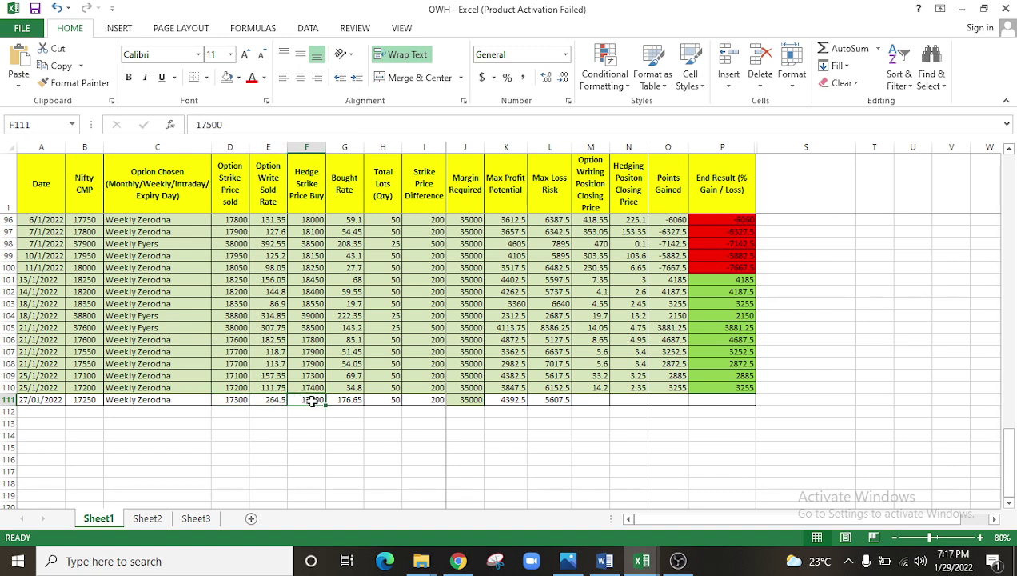
left_click(352, 400)
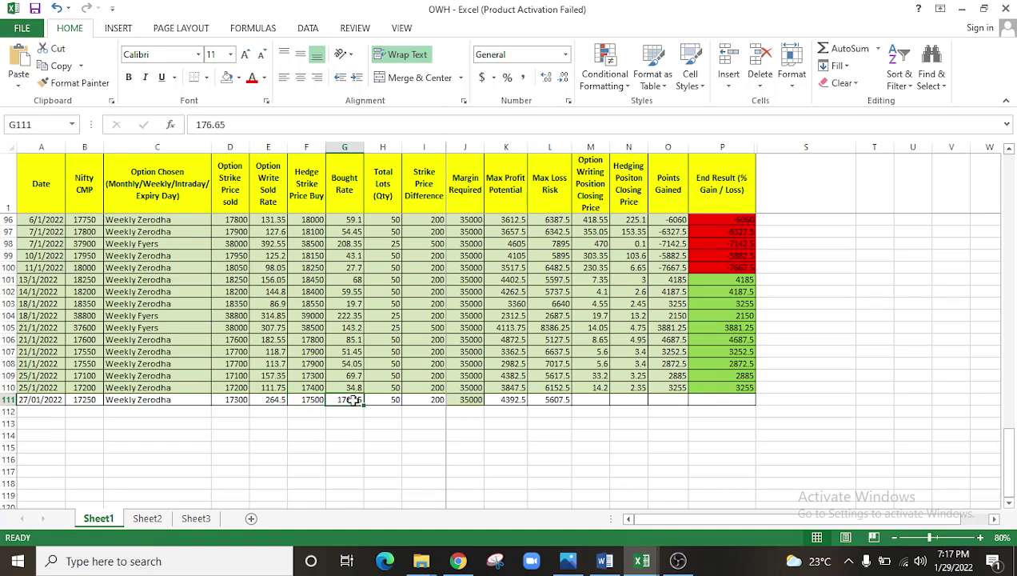
left_click(378, 400)
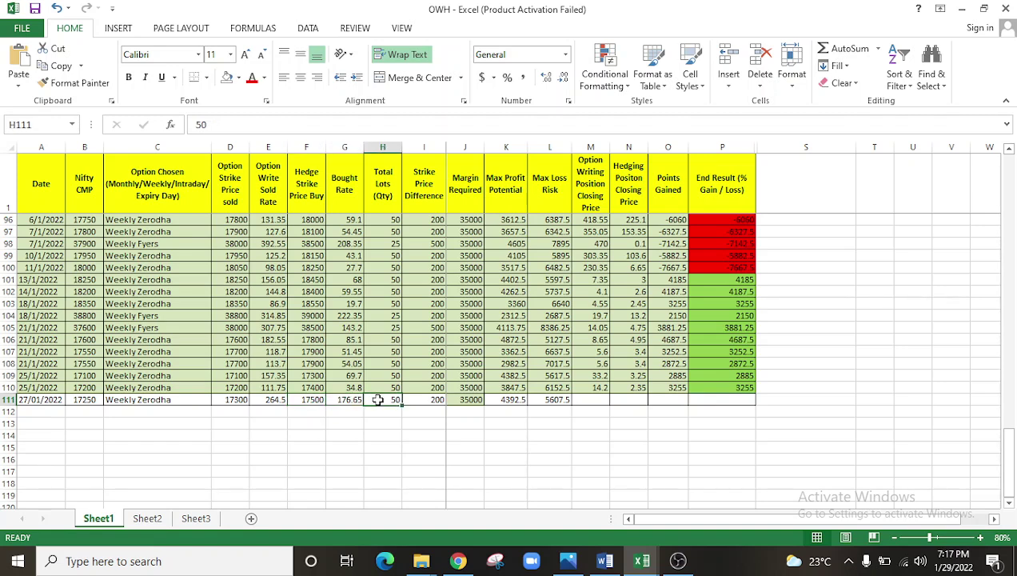
left_click(429, 400)
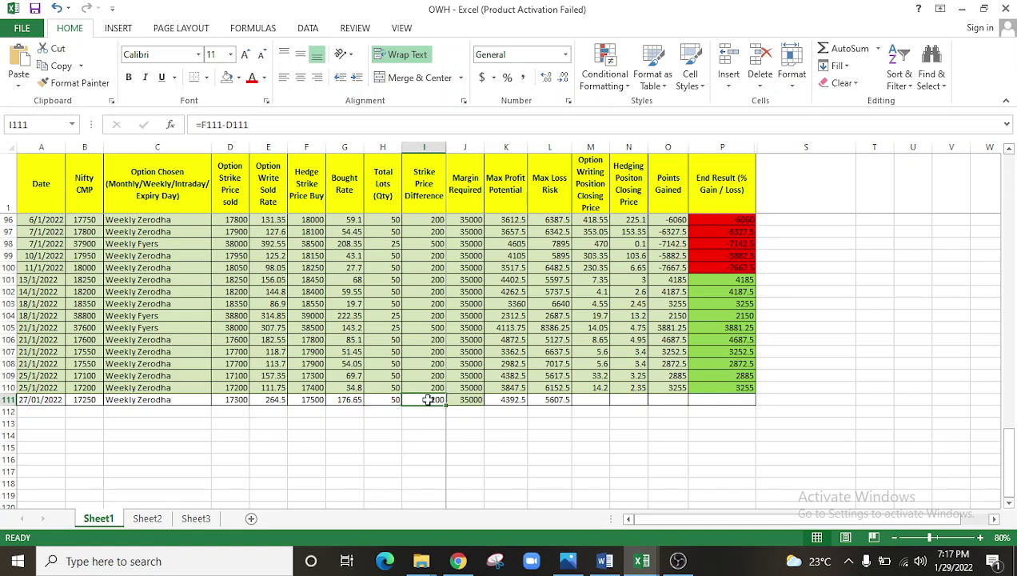
left_click(237, 401)
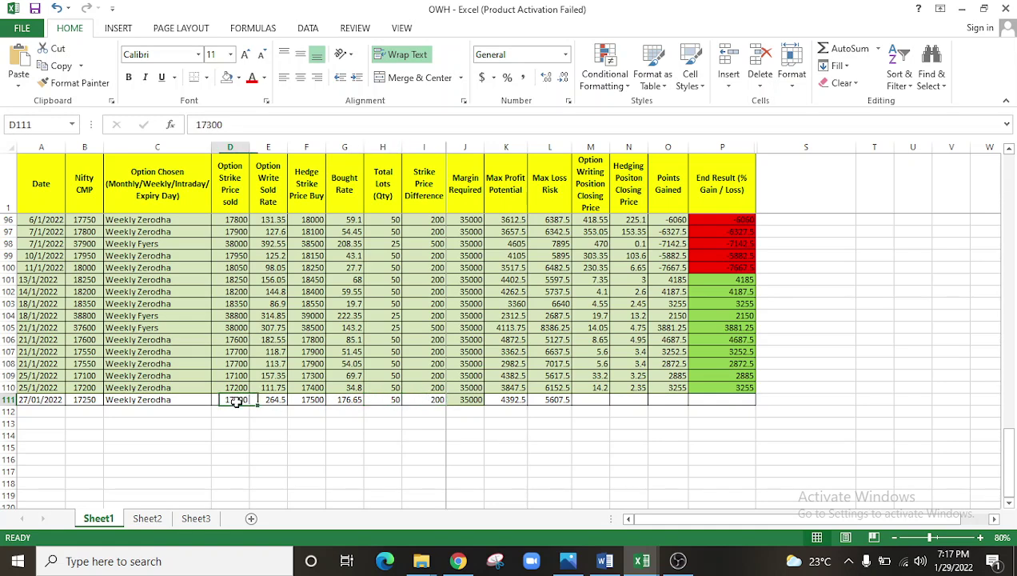
left_click(312, 401)
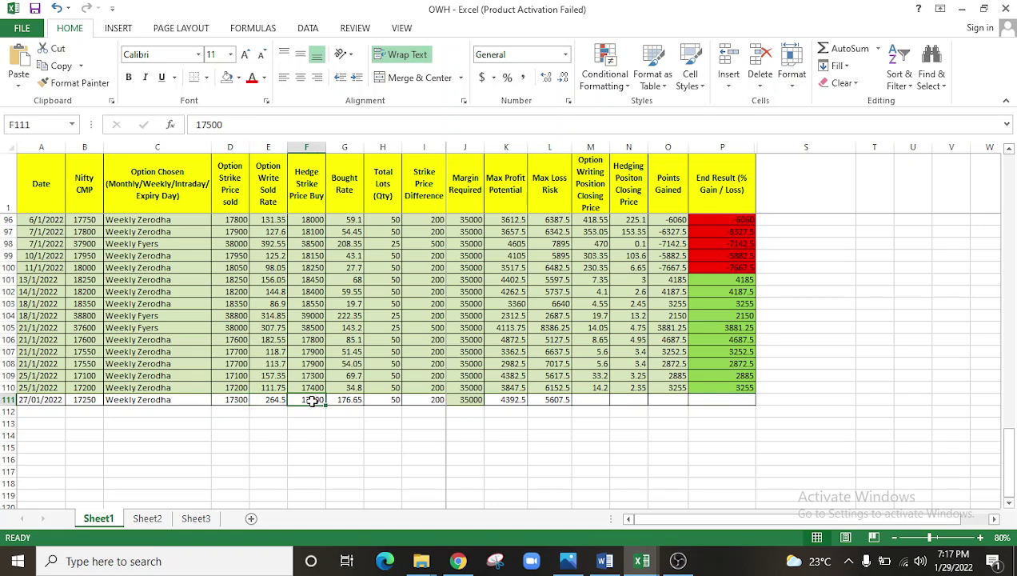
left_click(432, 399)
Step: Examine the Margin Required values for the recent trades down to the 27/01/2022 row
left_click_drag(466, 412, 467, 306)
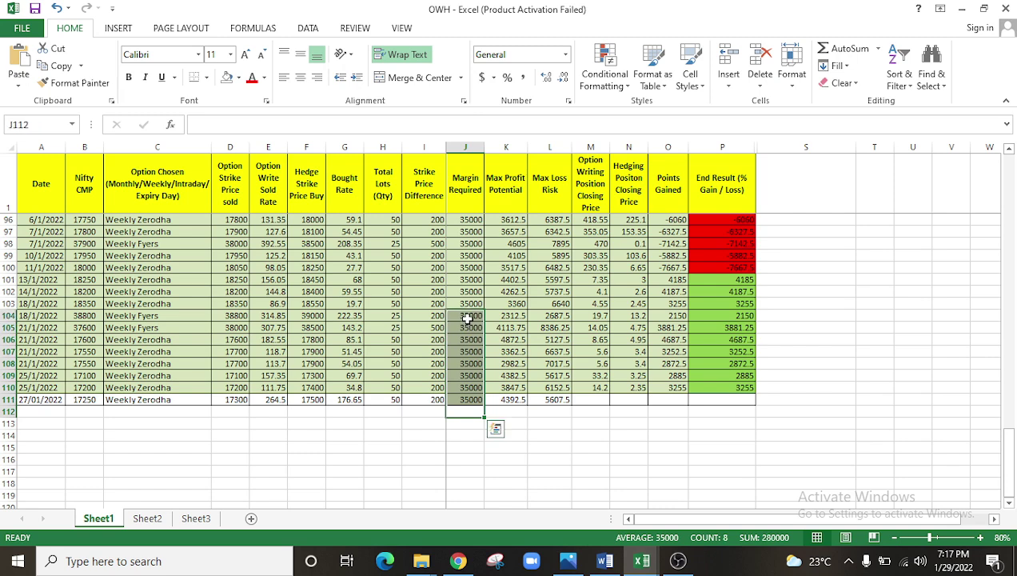
left_click(468, 302)
left_click(468, 302)
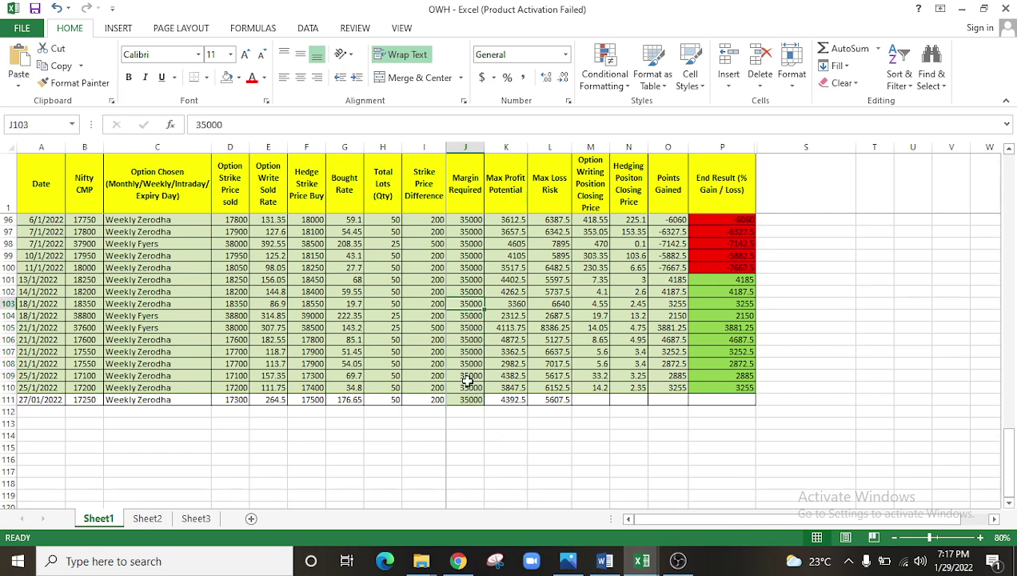
left_click_drag(467, 398, 466, 268)
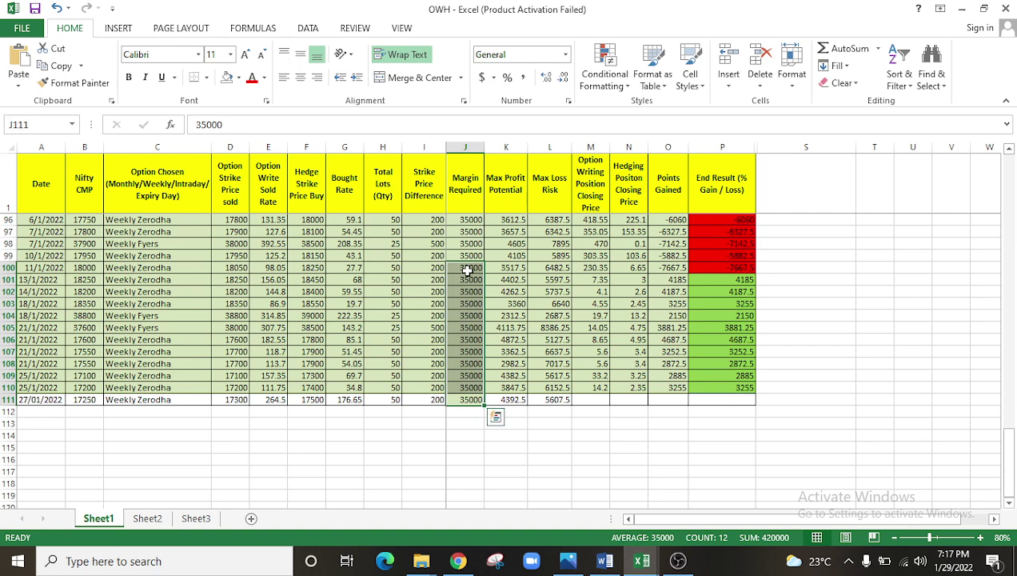
left_click(472, 412)
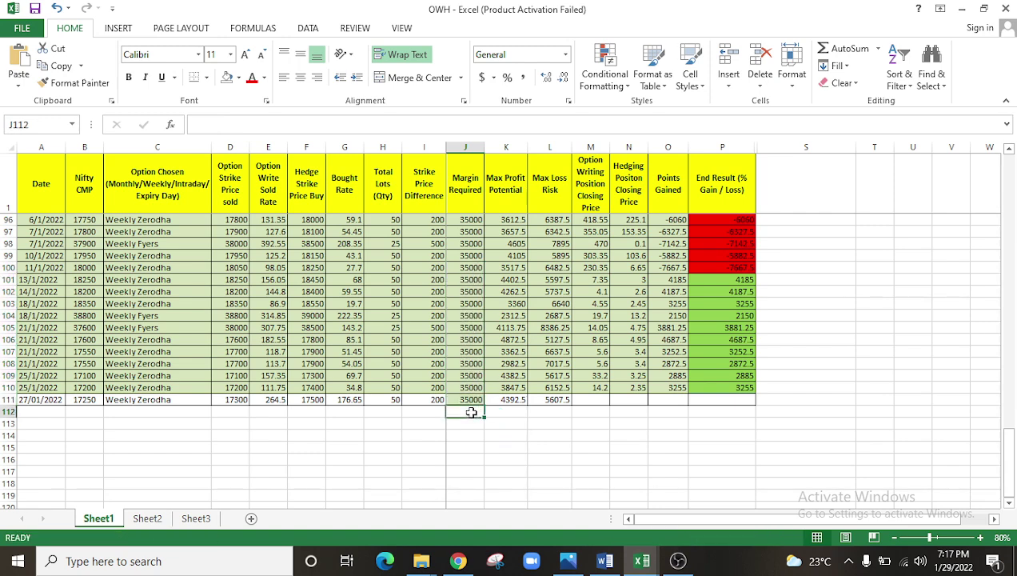
Step: Inspect the Max Profit Potential and Max Loss Risk formulas for the 27/01/2022 trade
left_click(516, 399)
left_click(537, 399)
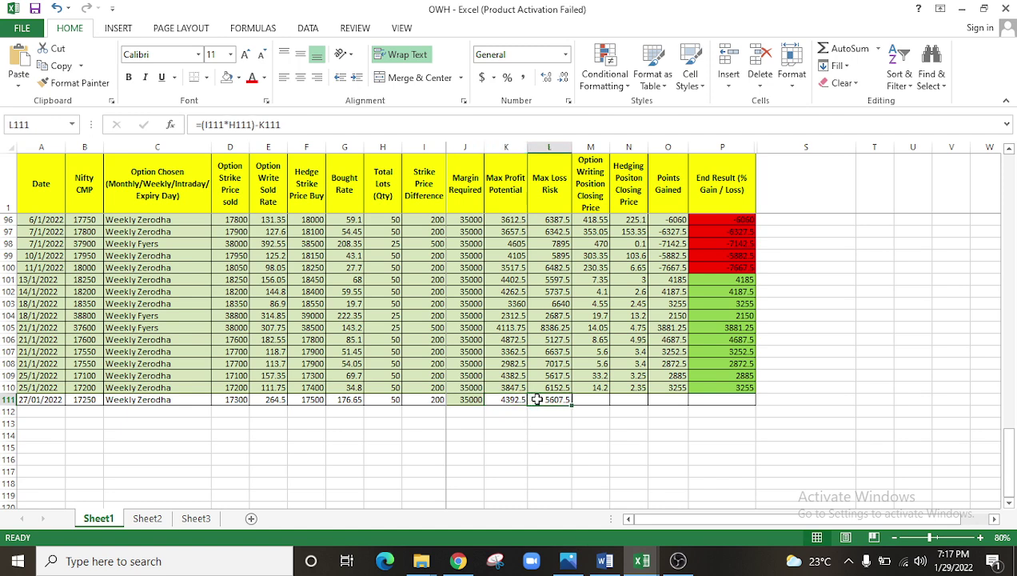
left_click(506, 398)
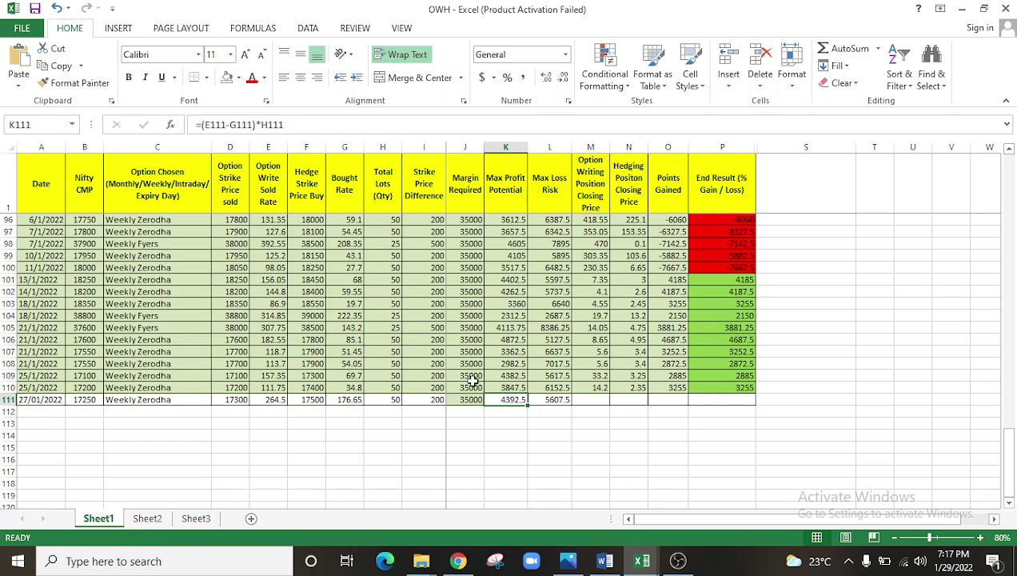
Step: Check the 27/01/2022 trade's sold strike price, and switch to Kite to review the open positions
left_click(230, 399)
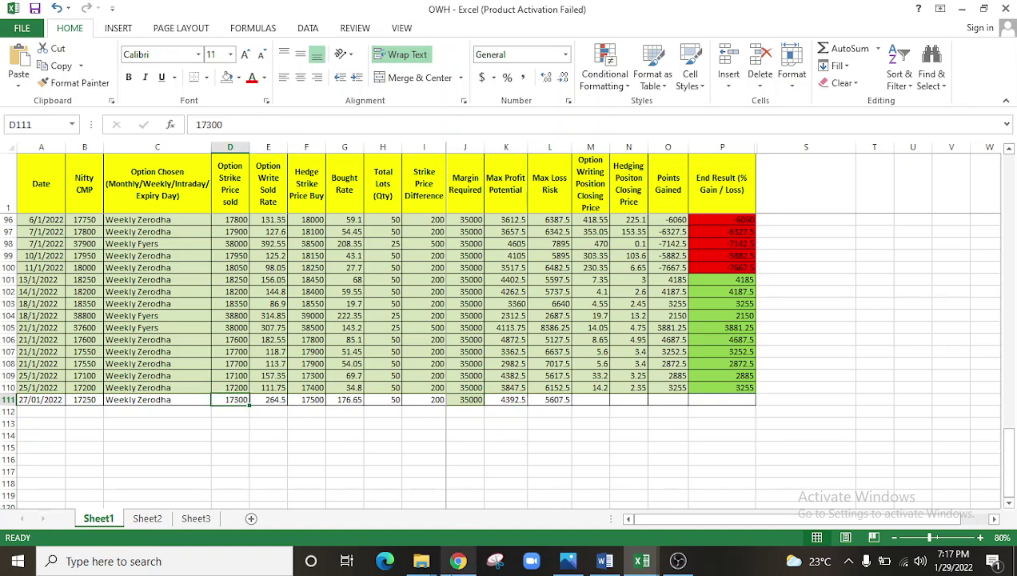
left_click(395, 480)
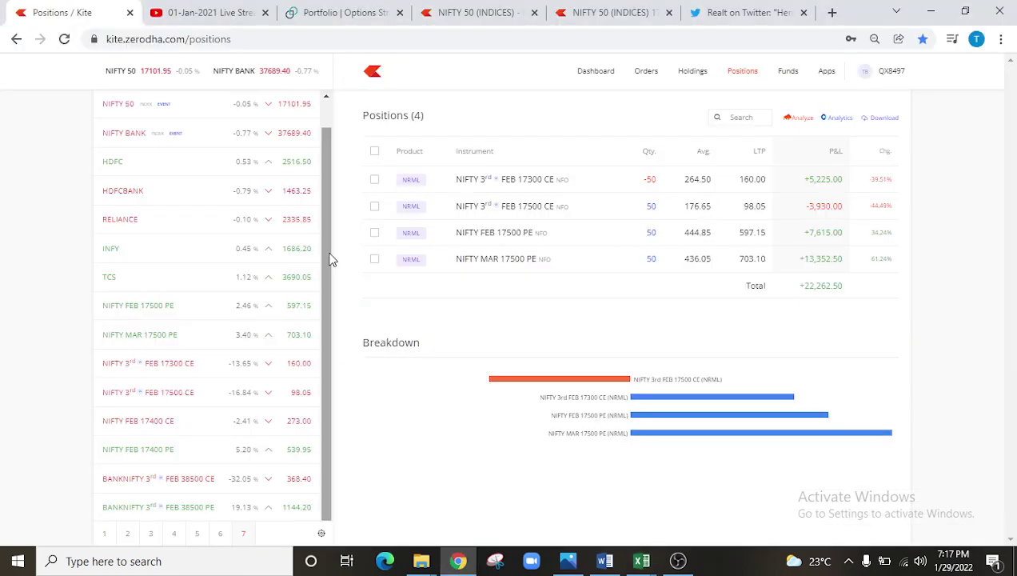
mouse_move(217, 133)
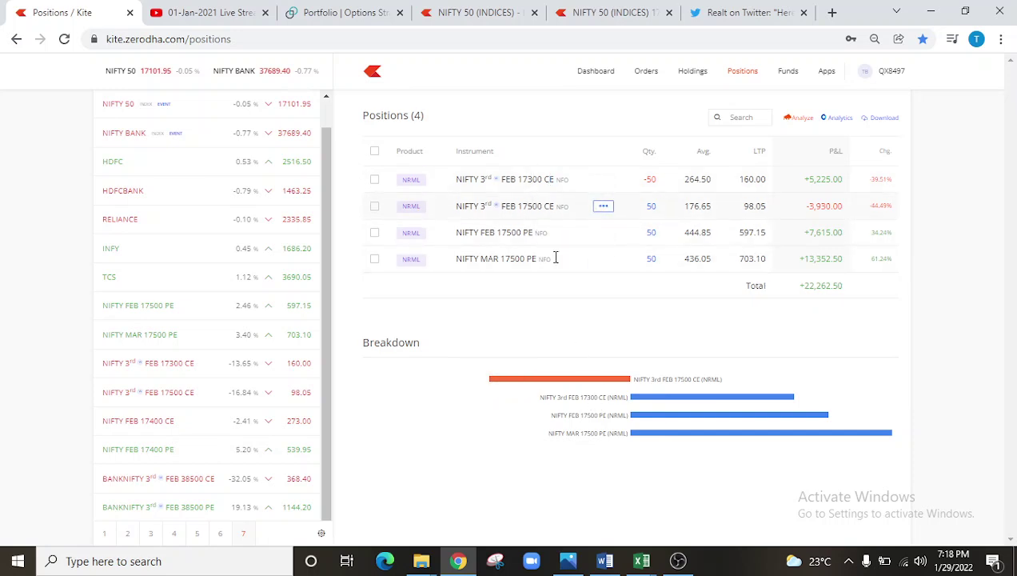
Step: Return to the OWH workbook and check the 27/01/2022 trade's option sold rate, hedge bought rate and Max Profit Potential formula
mouse_move(640, 566)
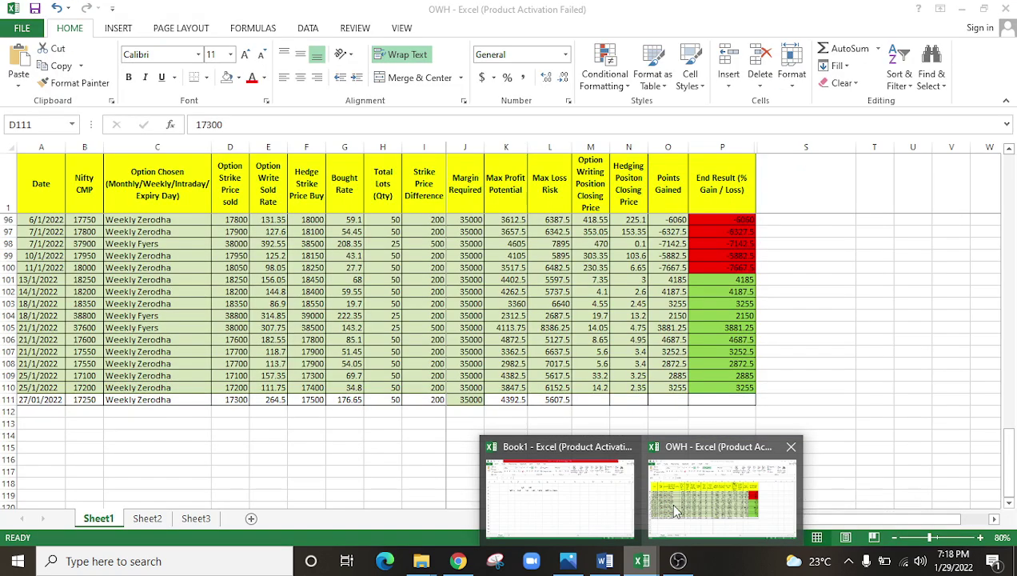
left_click(670, 502)
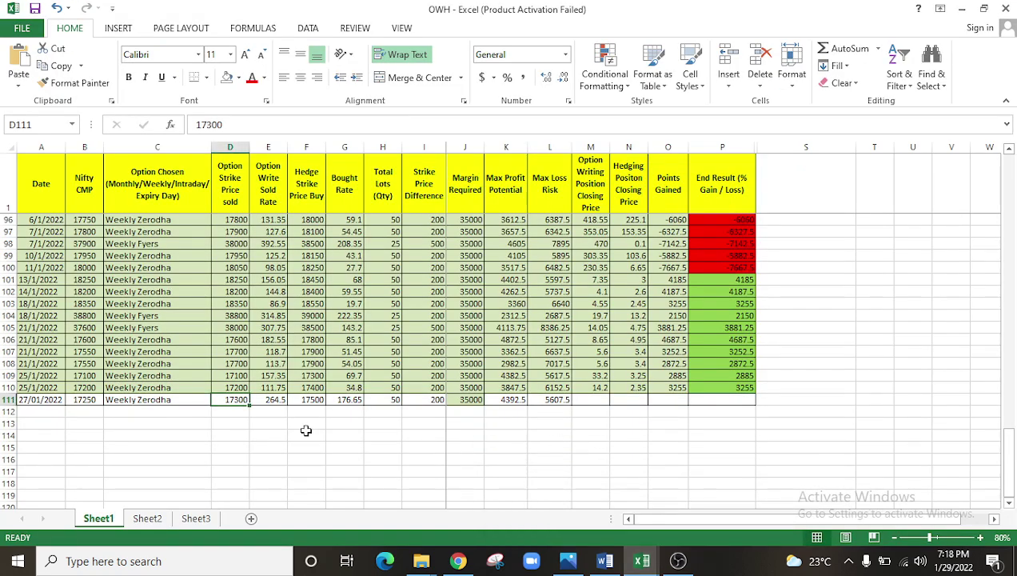
left_click(268, 400)
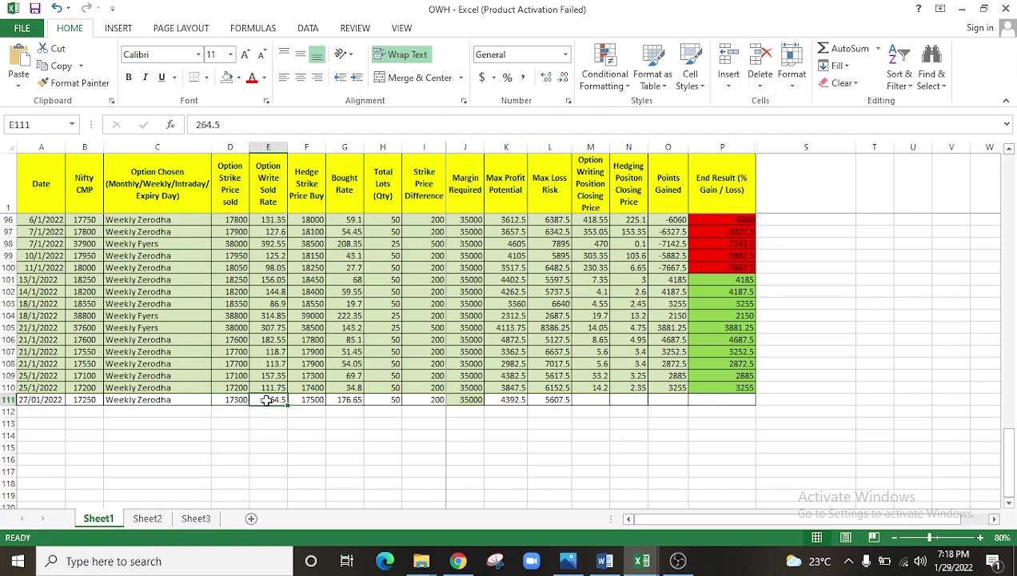
left_click(347, 400)
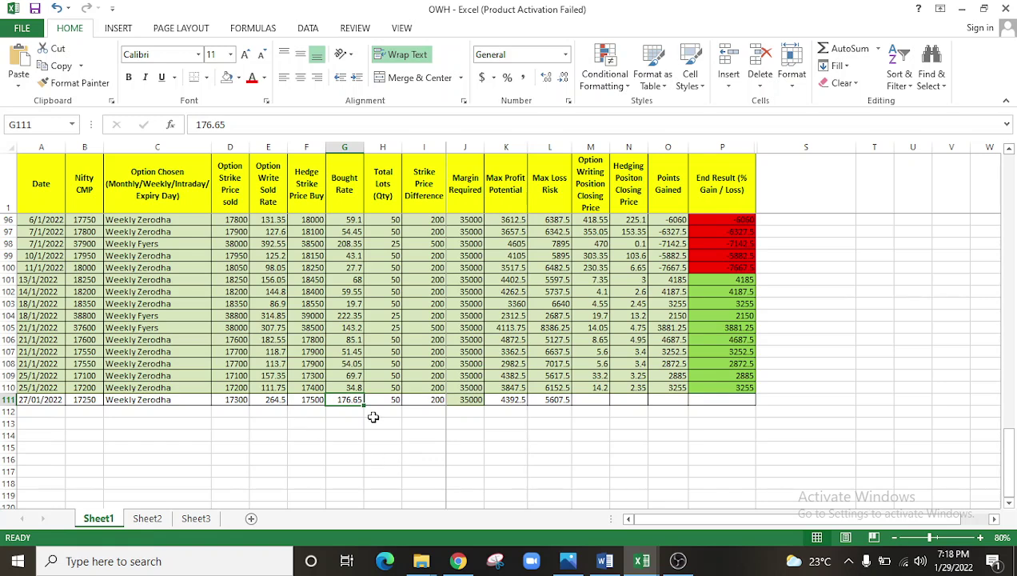
left_click(496, 400)
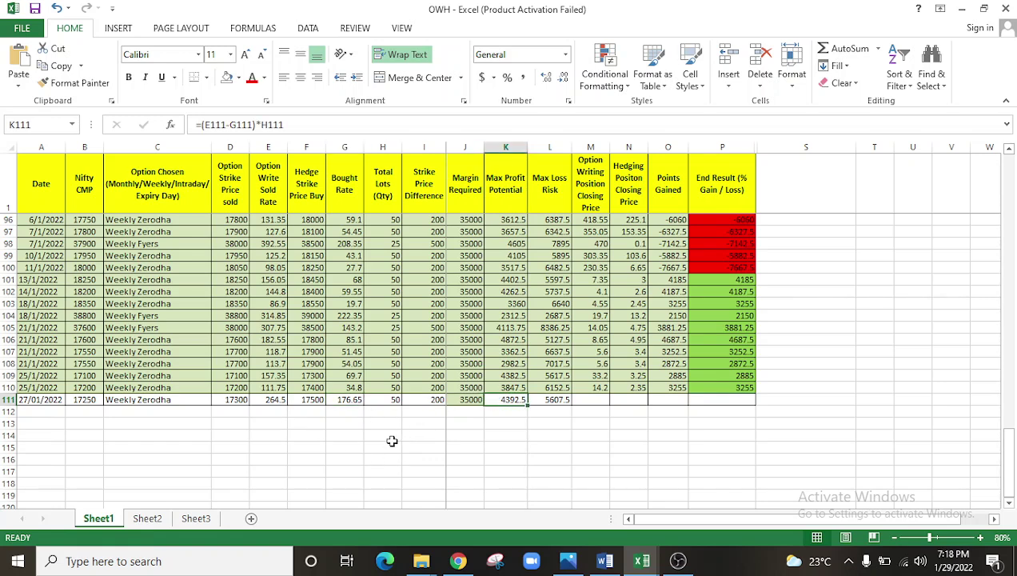
Step: Calculate the net premium of the 27/01/2022 trade in cell H114 with the formula =E111-G111
left_click(379, 435)
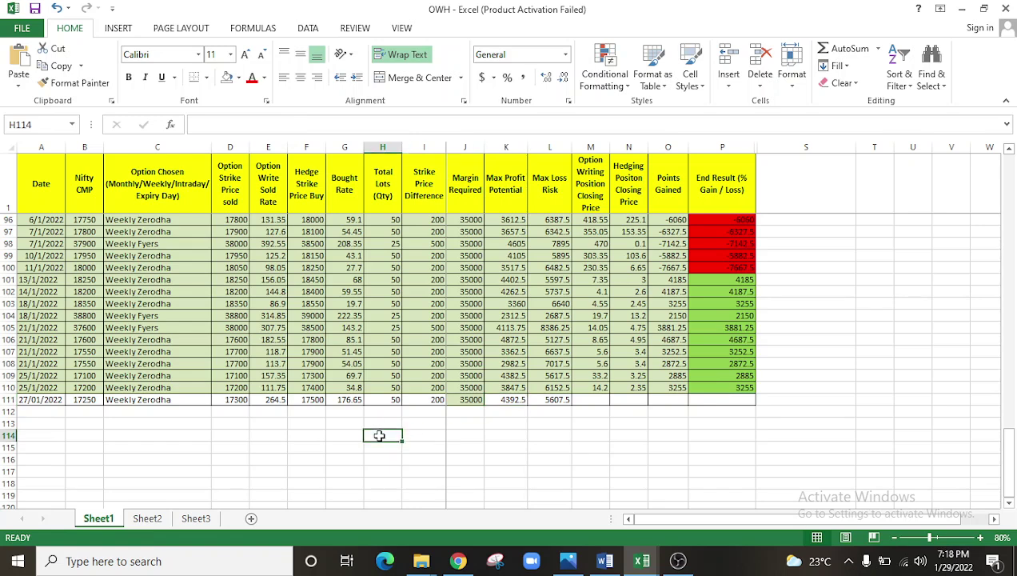
type("=")
left_click(276, 399)
type("-")
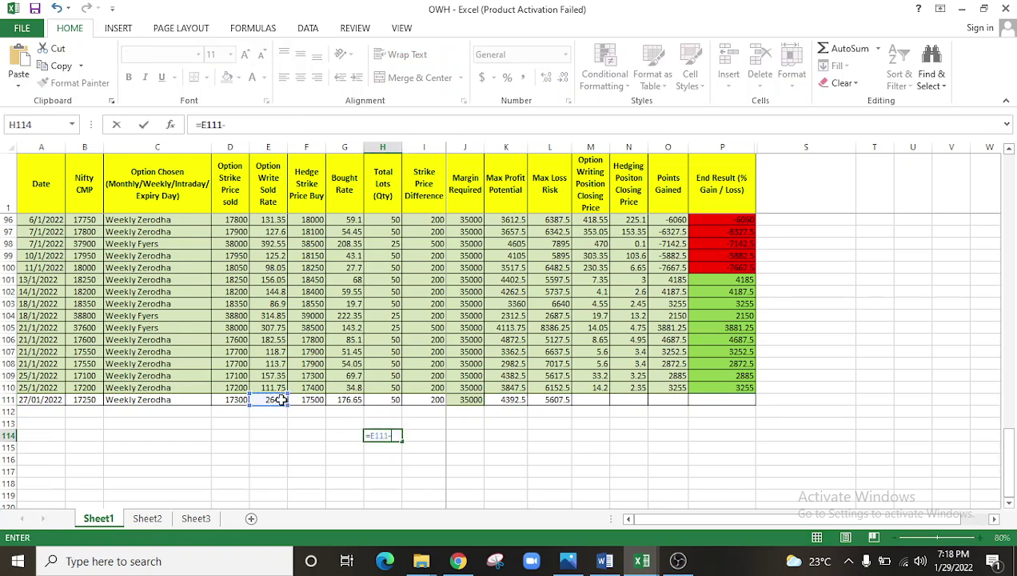
left_click(335, 399)
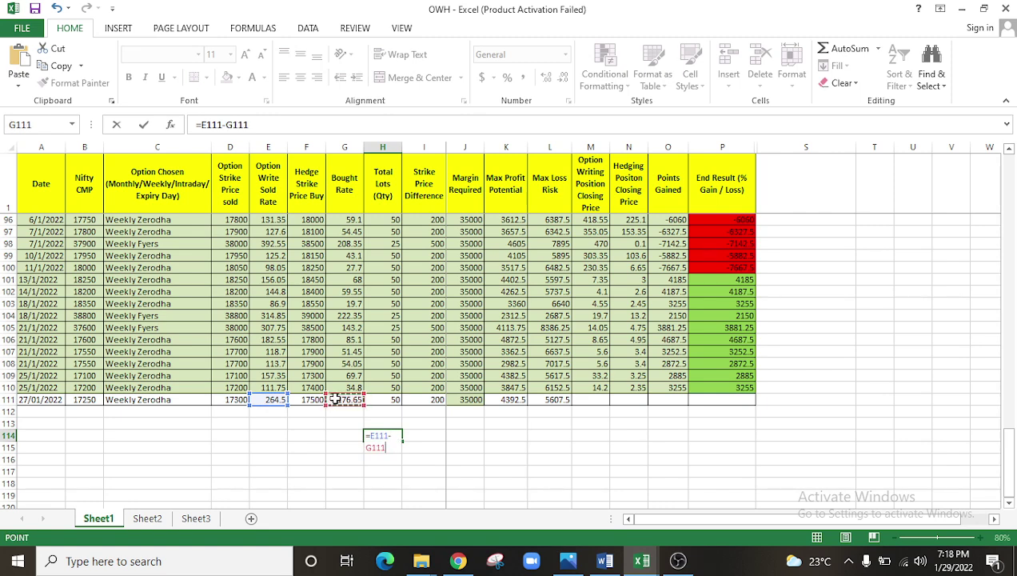
key("Return")
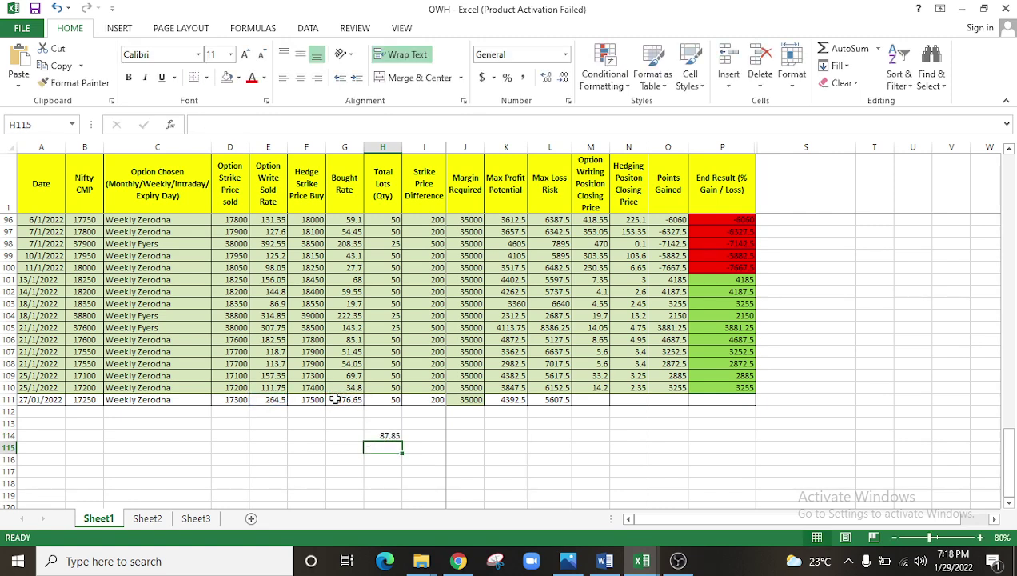
left_click(382, 436)
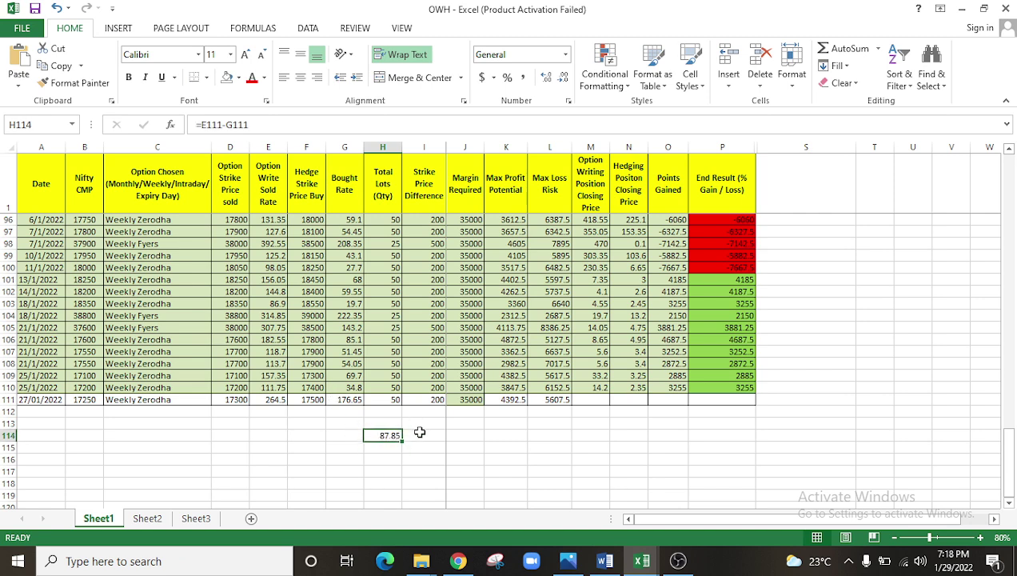
Step: Check the 27/01/2022 trade's lot quantity, compare it with the quantities in the Kite positions, and return to the OWH workbook
double_click(383, 399)
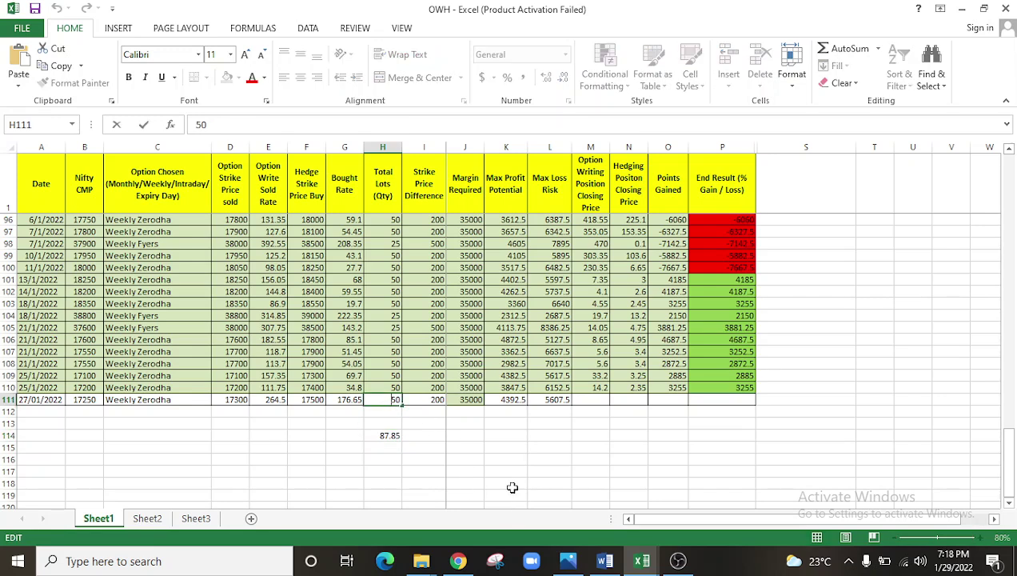
key("Escape")
left_click(458, 561)
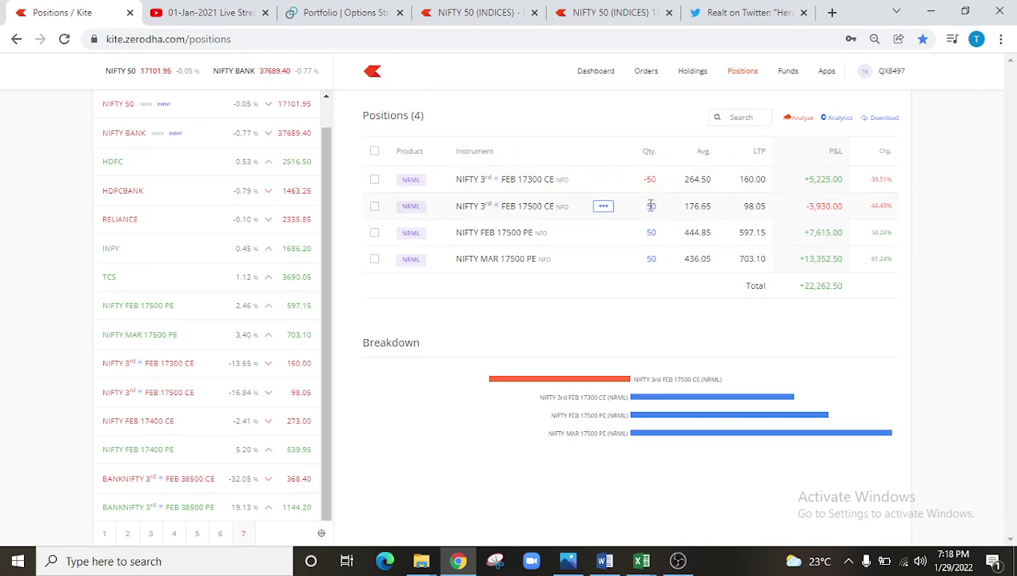
mouse_move(641, 561)
left_click(600, 515)
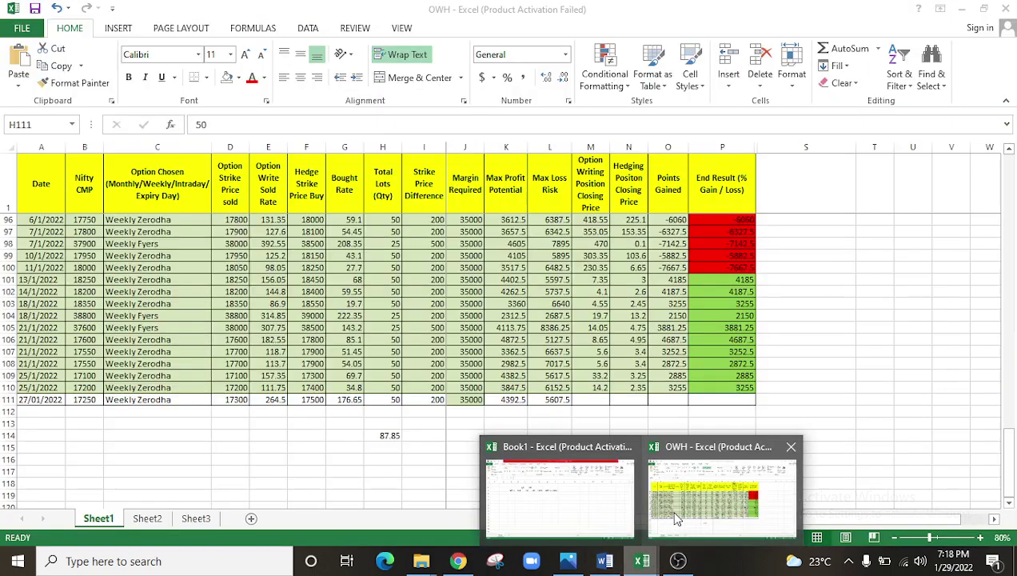
left_click(671, 523)
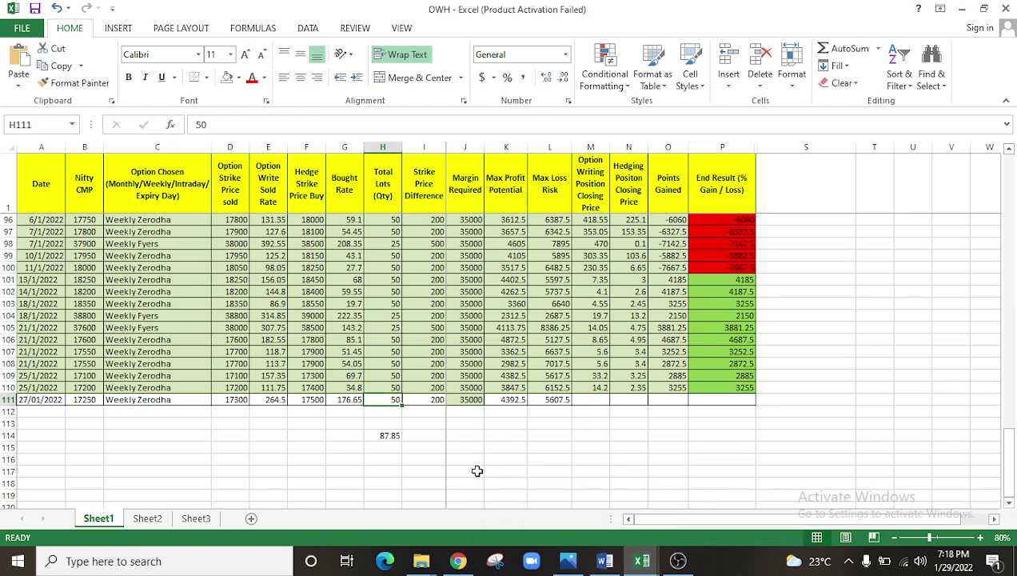
Step: Calculate the 27/01/2022 trade's maximum profit in cell I114 with the formula =H114*H111, and compare it with the trade's Max Profit Potential formula
double_click(426, 436)
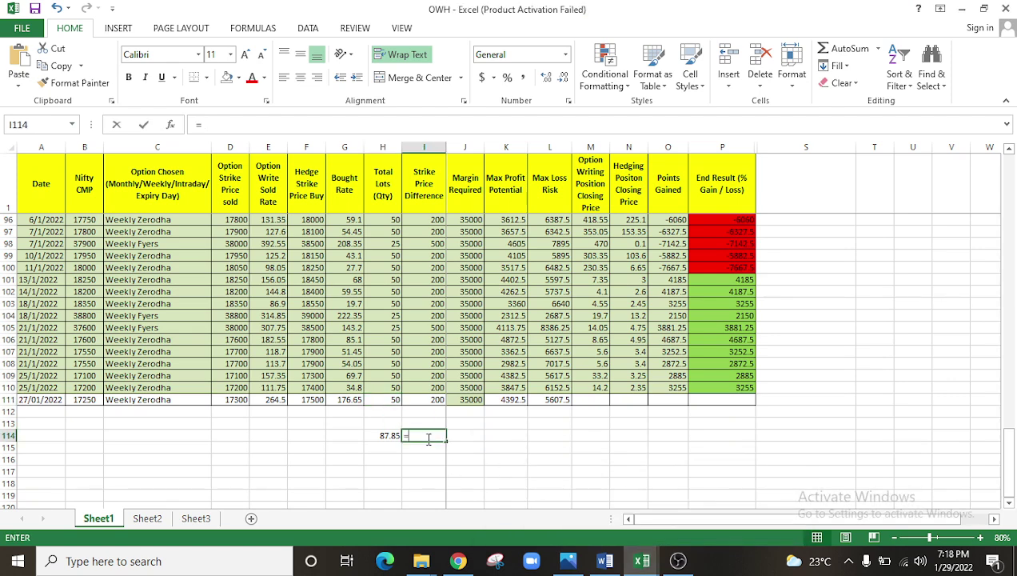
type("=")
key("Left")
type("*")
left_click(395, 398)
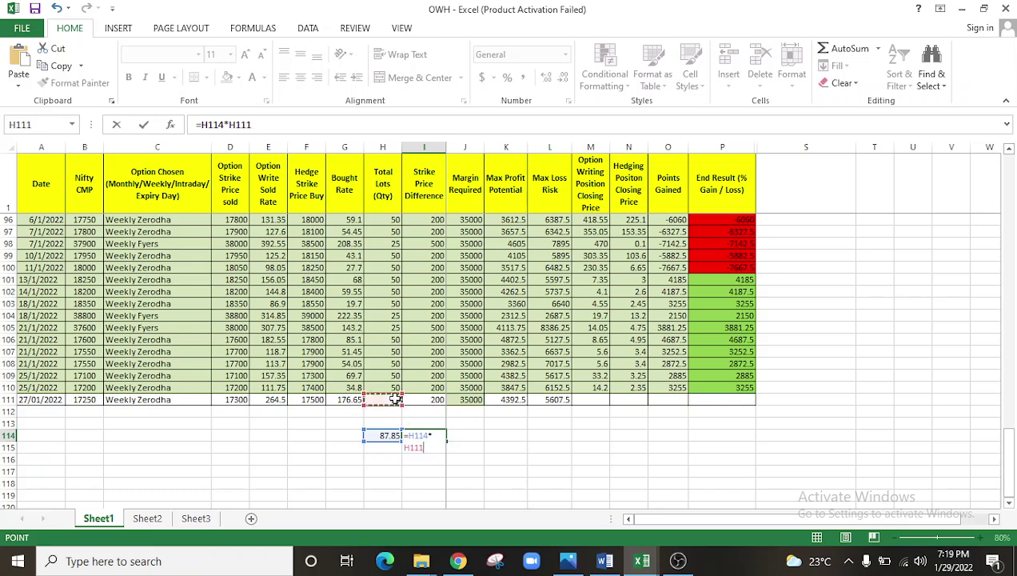
key("Return")
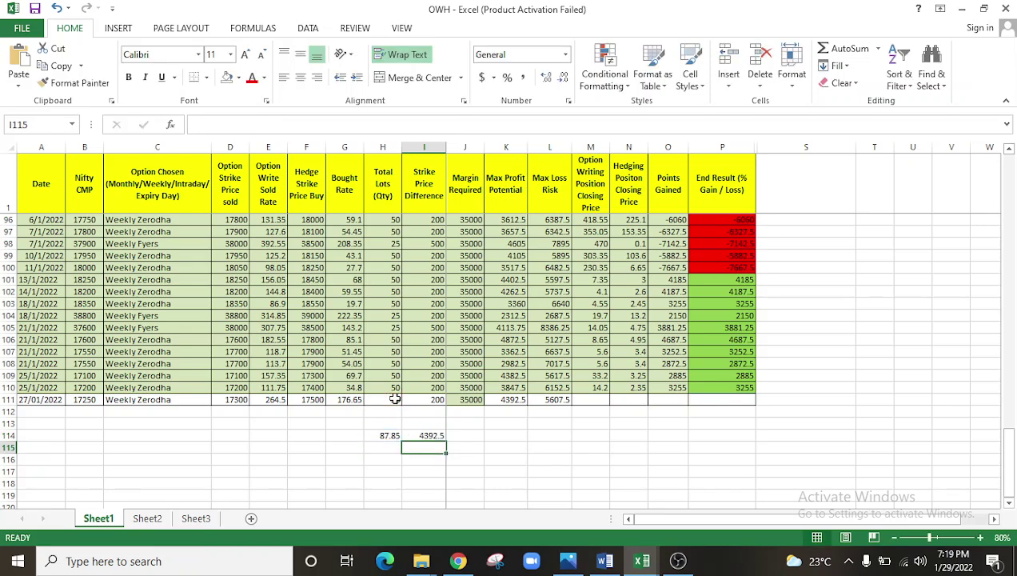
left_click(426, 437)
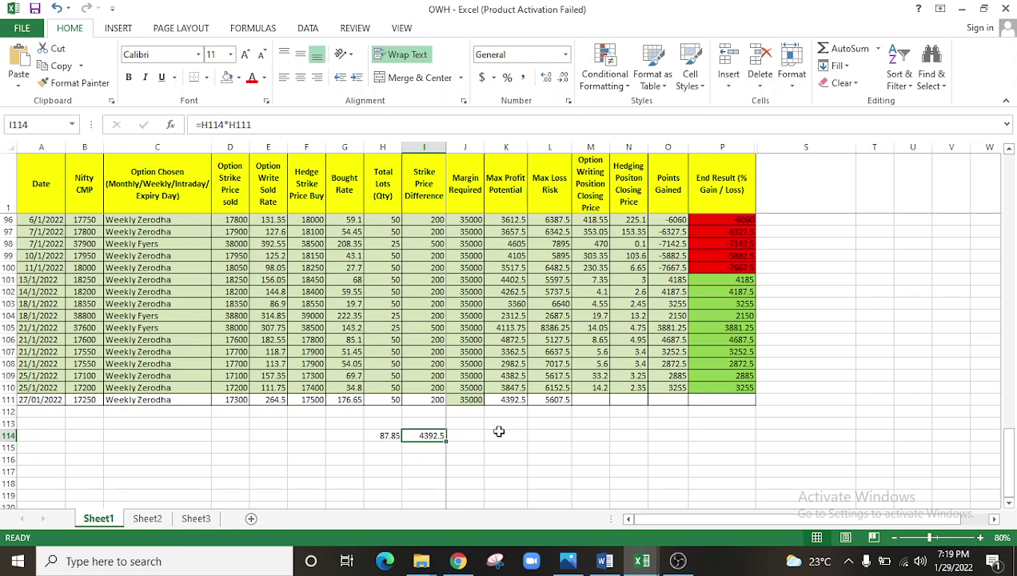
left_click(518, 399)
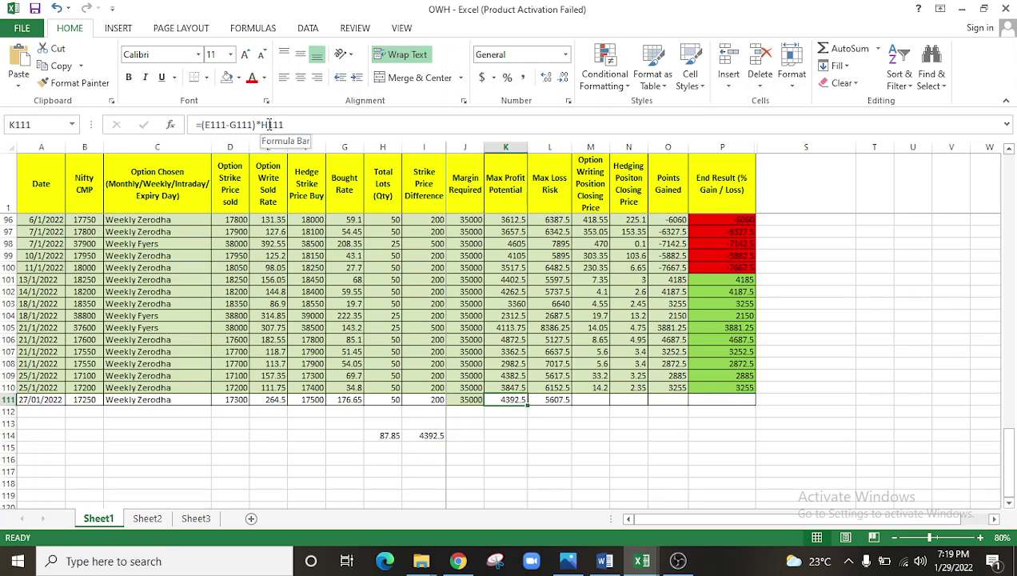
Step: Check the trade's strike price difference and lot quantity, and multiply them in cell H115 with the formula =H111*I111
left_click(387, 445)
left_click(419, 399)
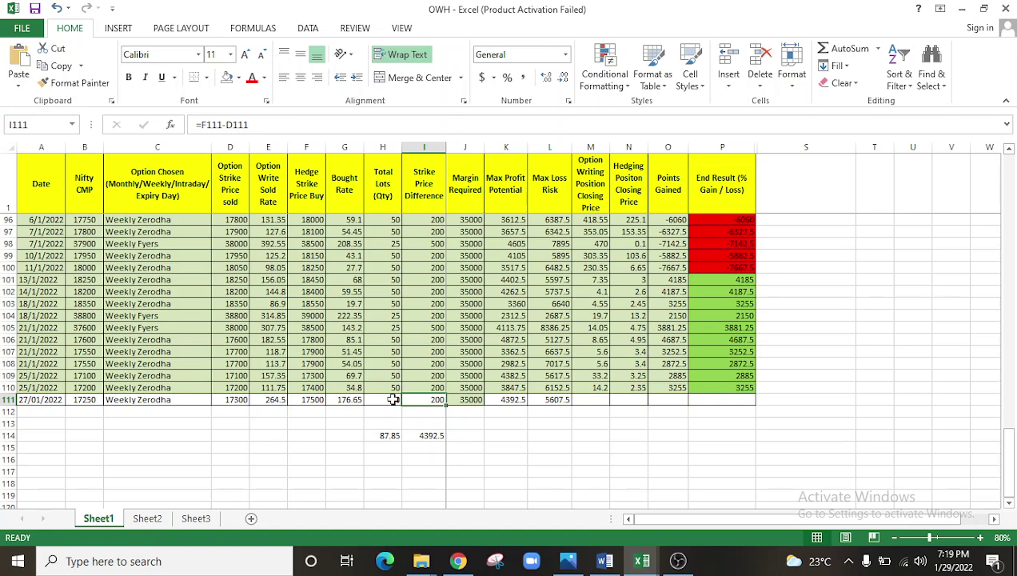
left_click(392, 399)
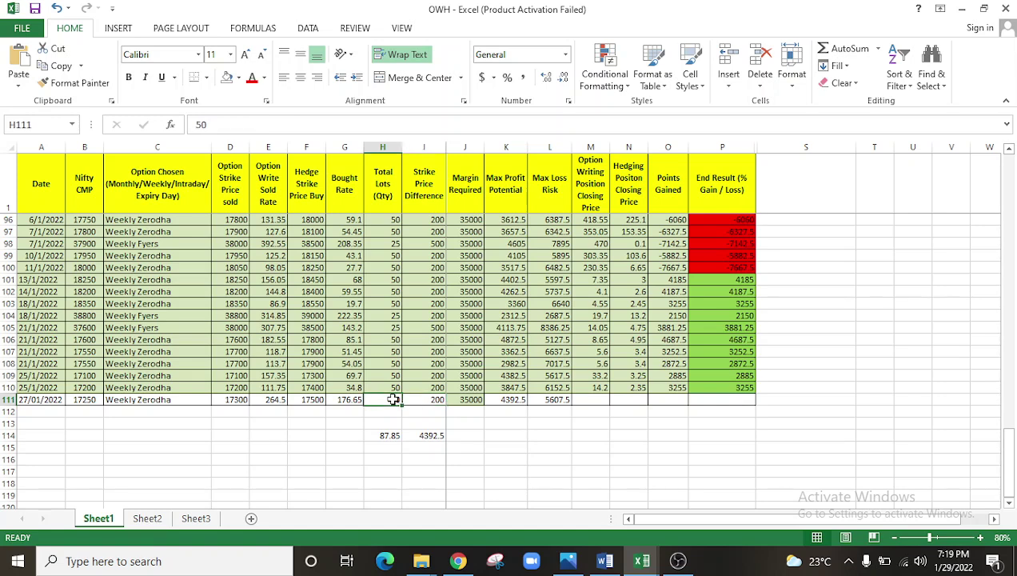
left_click(390, 447)
type("=")
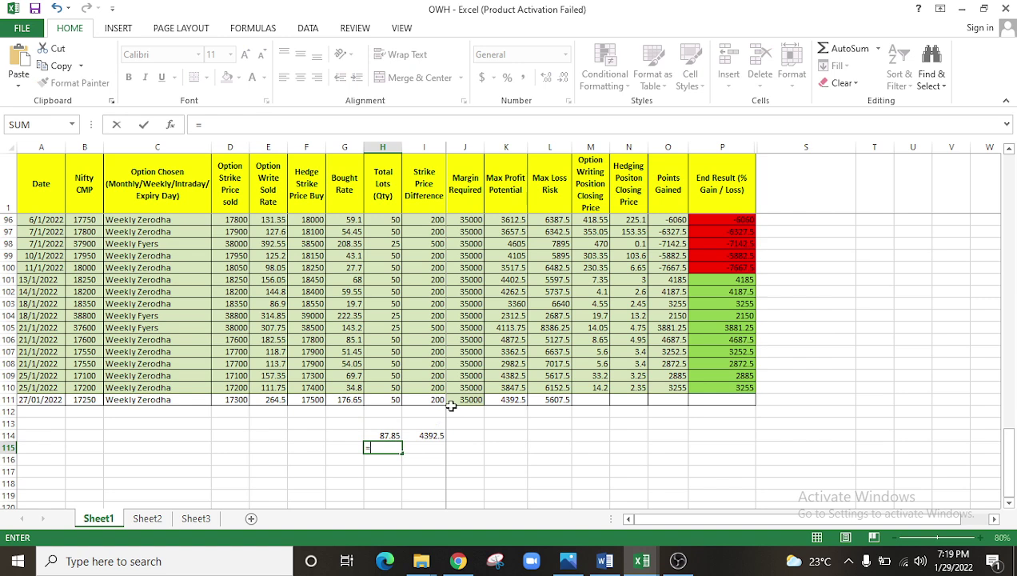
left_click(397, 398)
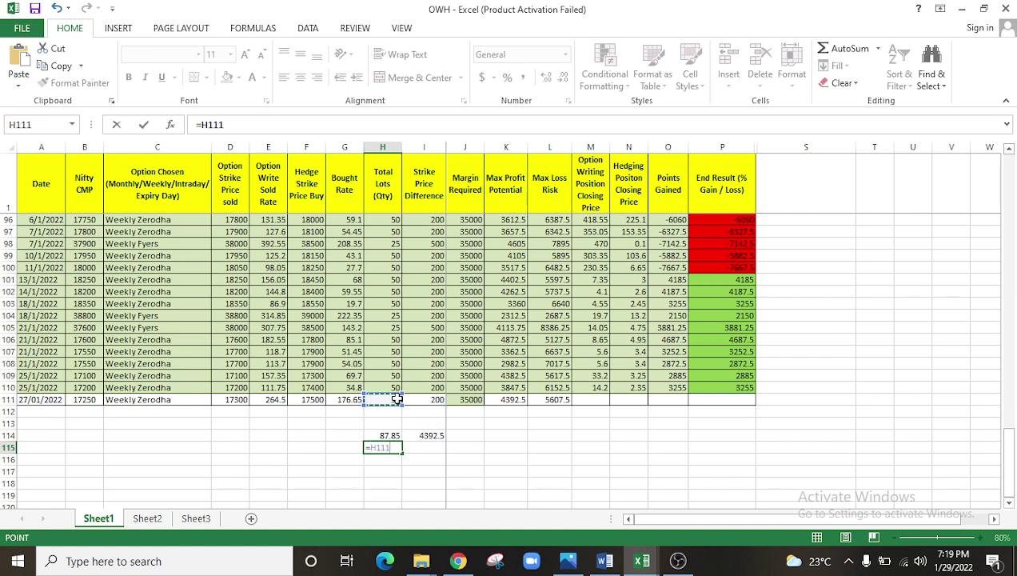
type("*")
left_click(427, 400)
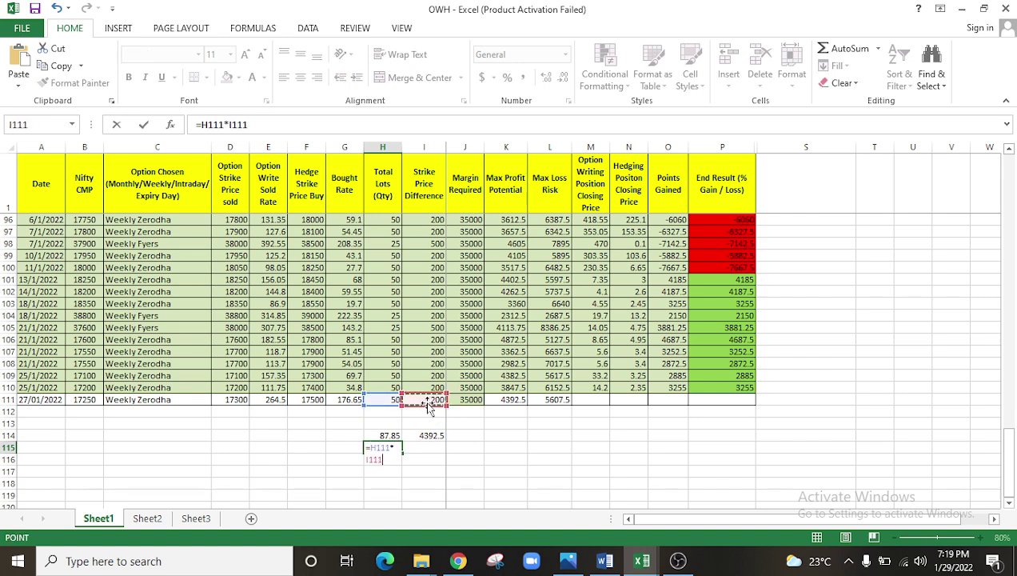
key("Return")
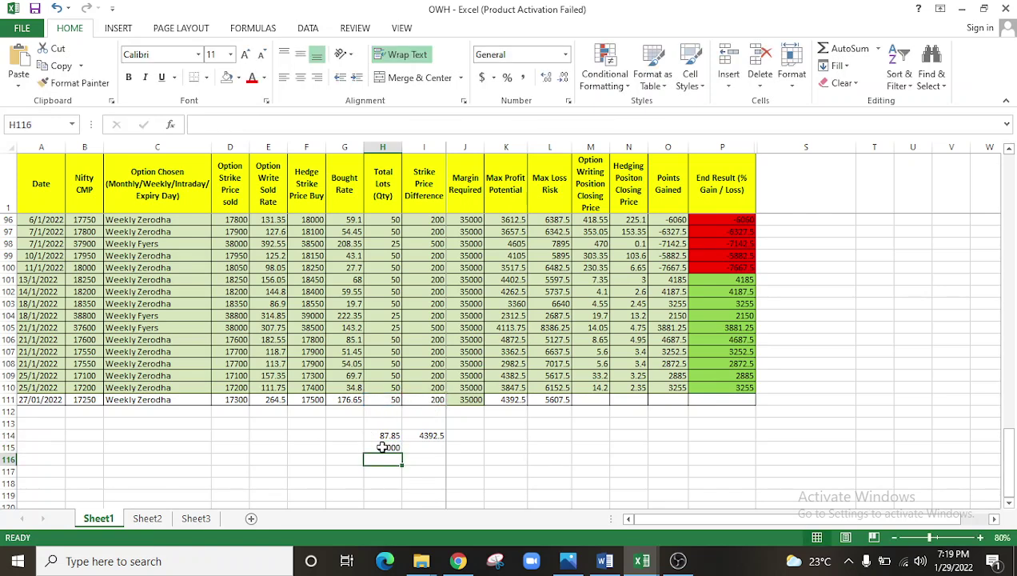
Step: Calculate the trade's maximum loss in cell I115 with the formula =H115-I114, and compare it with the trade's Max Loss Risk formula
left_click(382, 447)
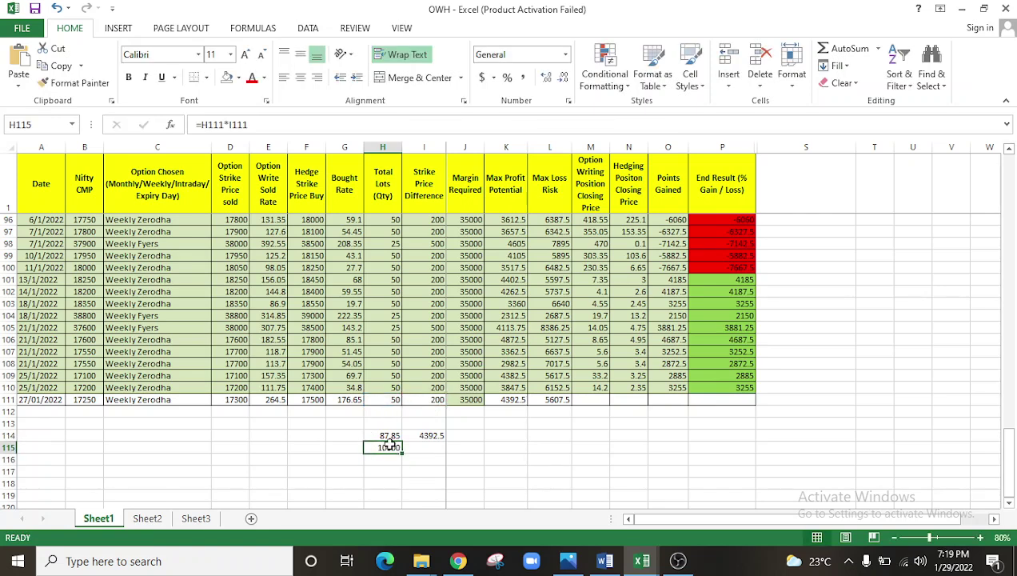
left_click(390, 436)
left_click(415, 436)
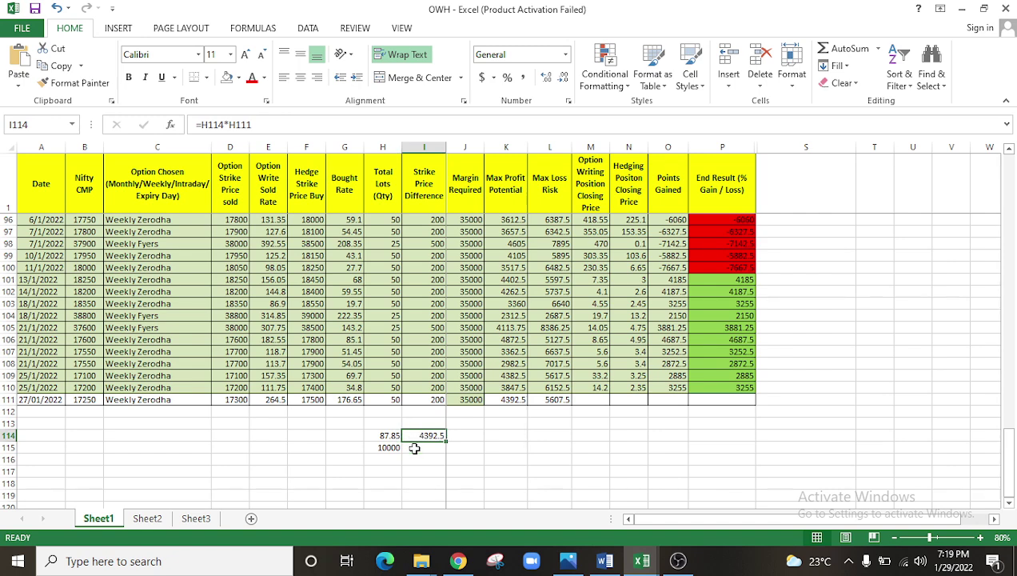
left_click(414, 448)
type("=")
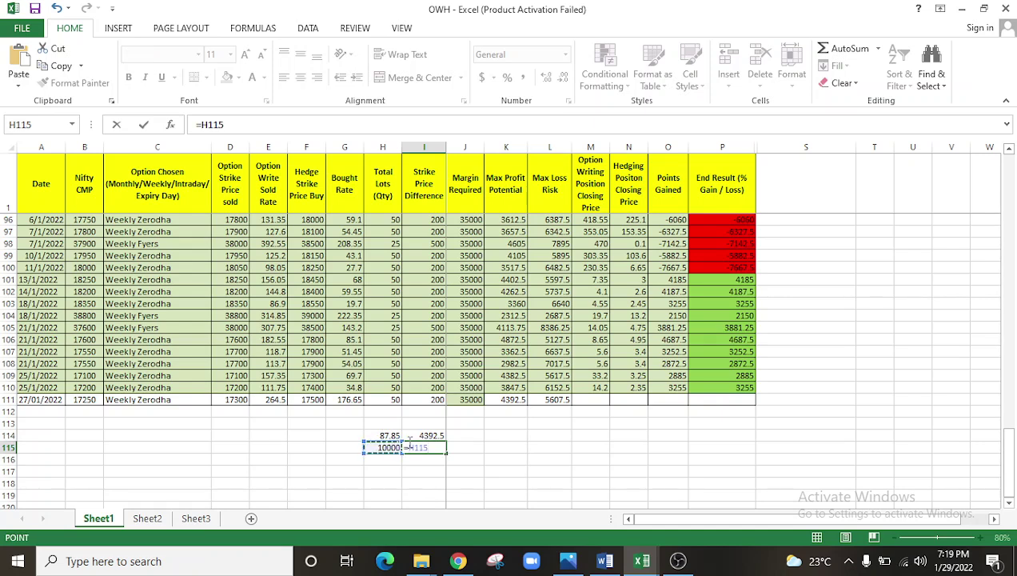
type("-")
left_click(430, 436)
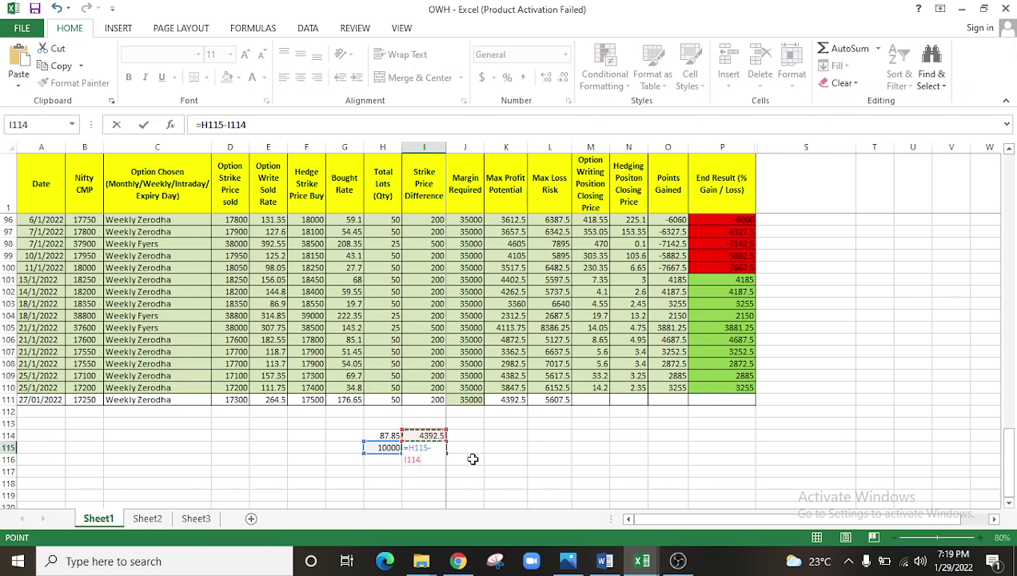
key("Return")
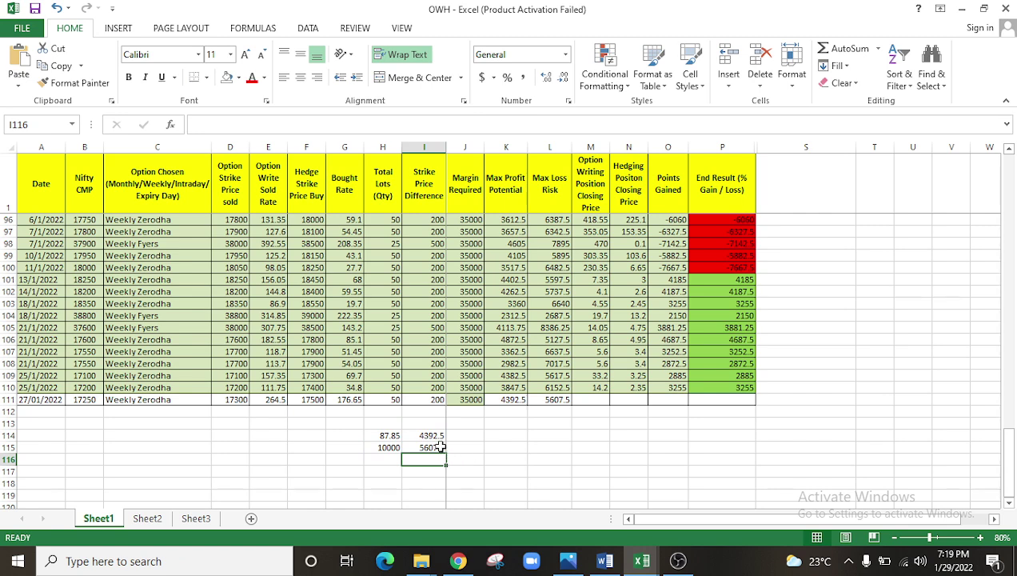
left_click(443, 447)
left_click(565, 402)
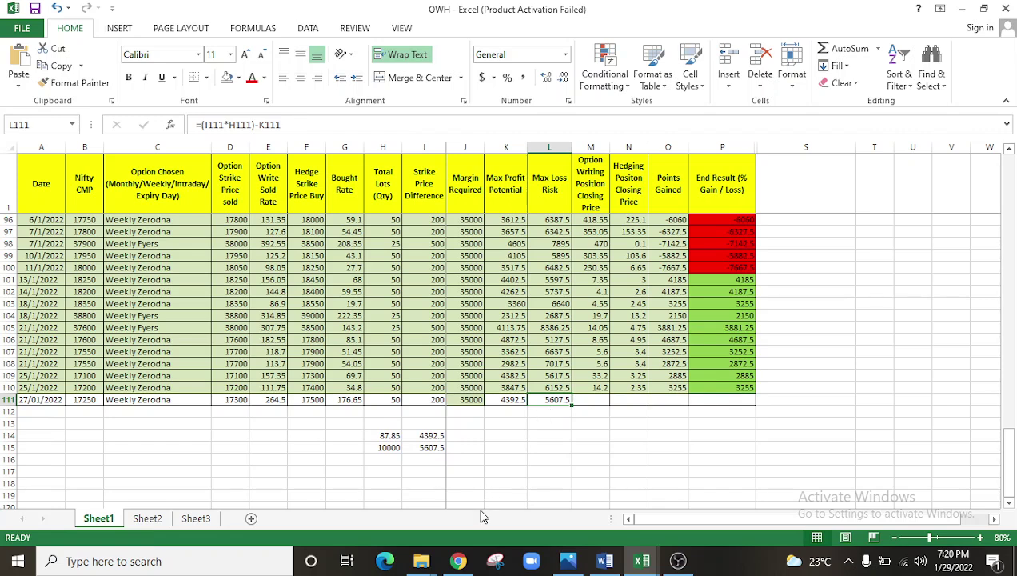
Step: Switch to the Opstra options portfolio in Chrome, expand the NIFTY trade and open its trade analysis with the payoff chart
mouse_move(456, 562)
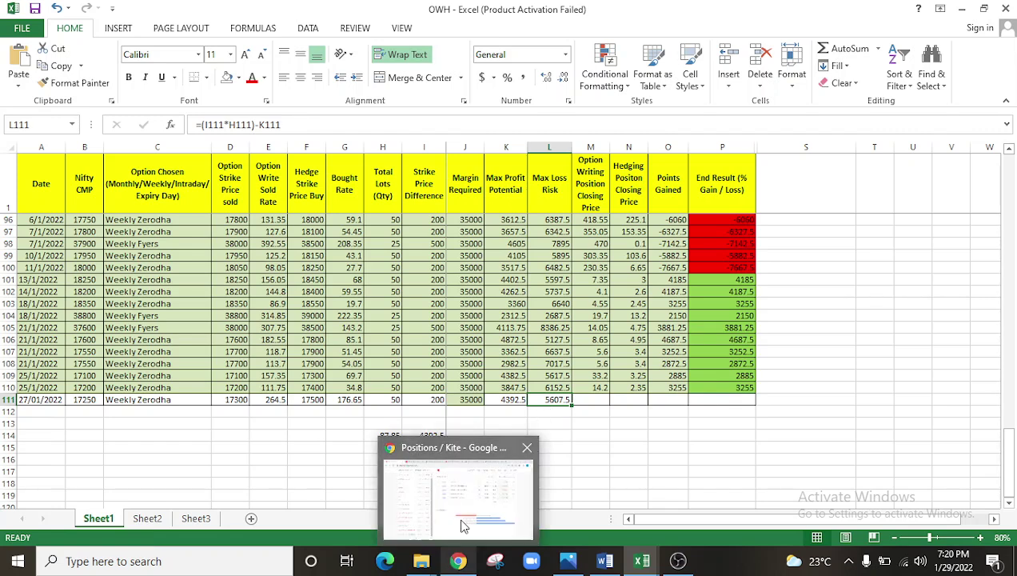
left_click(460, 519)
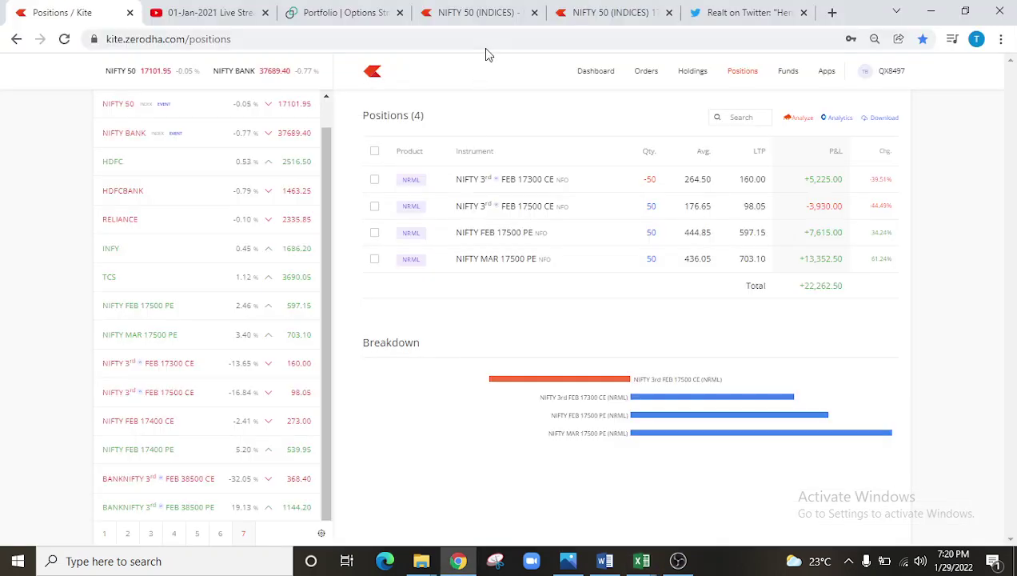
left_click(311, 9)
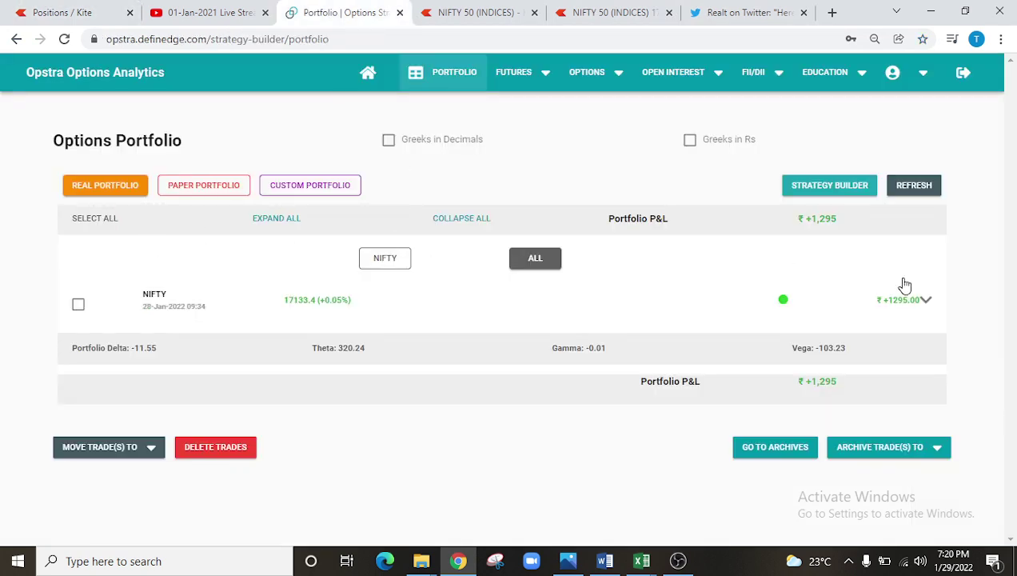
left_click(928, 301)
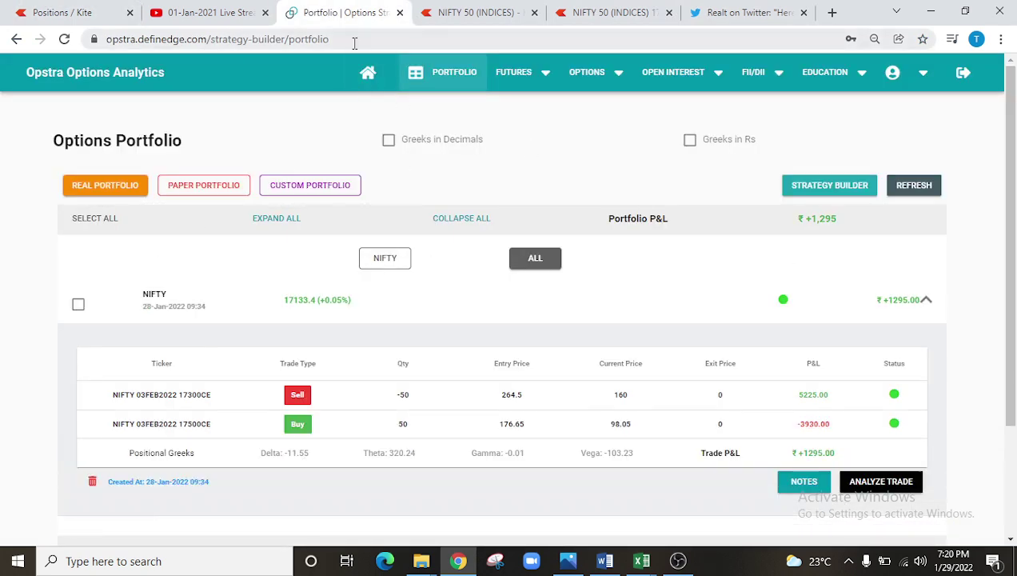
scroll(395, 240, "down", 1)
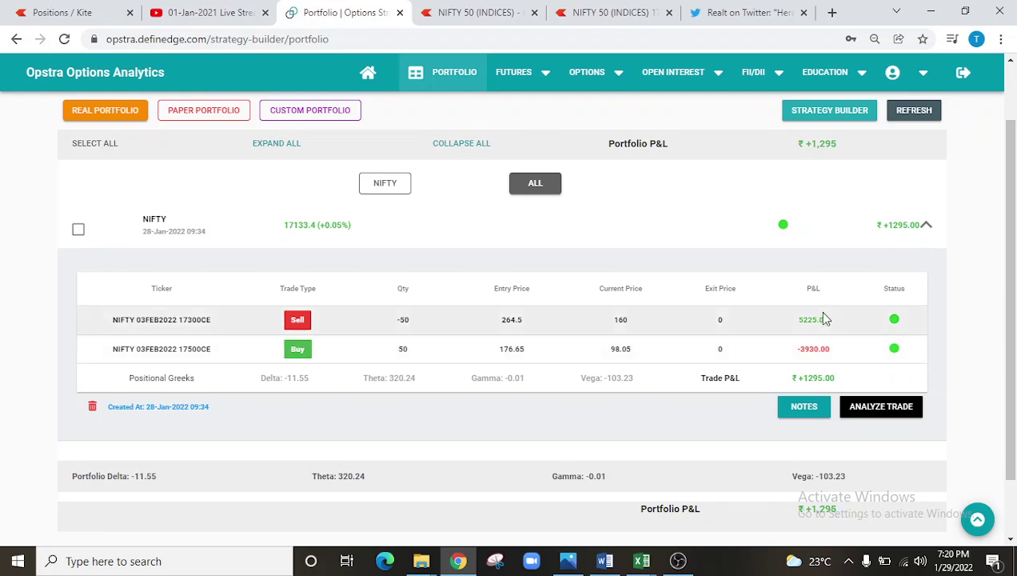
left_click(868, 413)
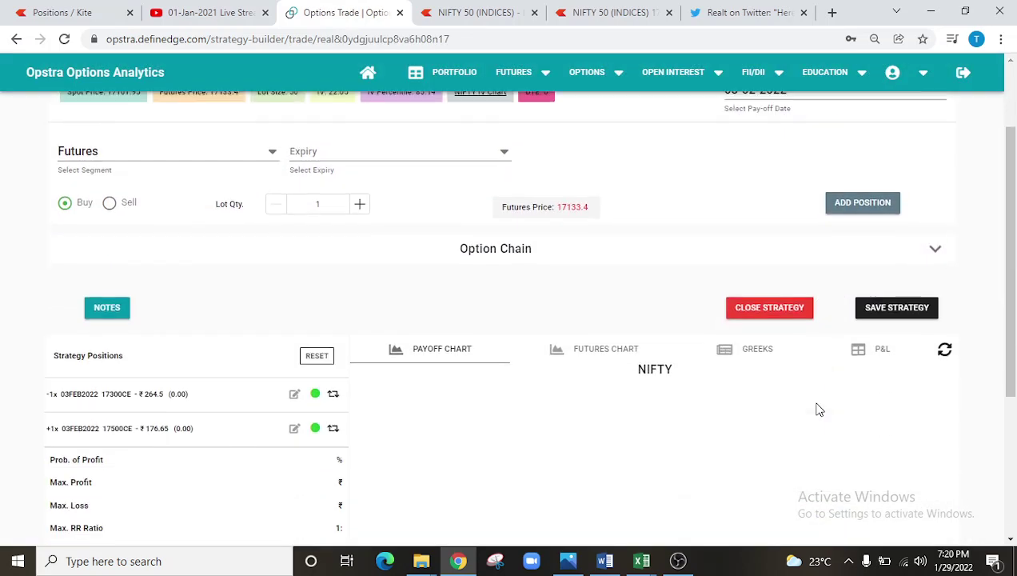
scroll(818, 408, "down", 4)
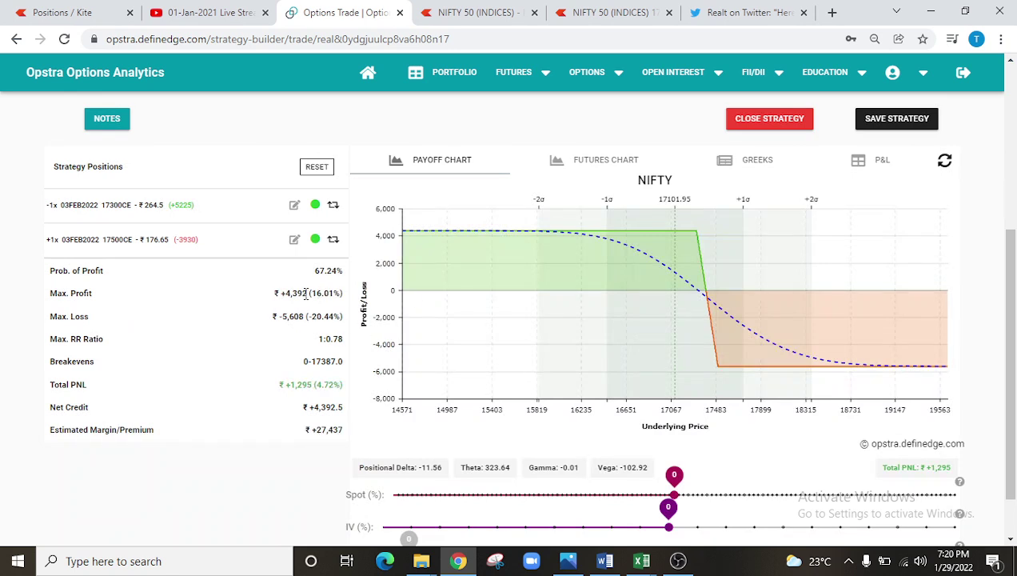
Step: Compare Opstra's maximum profit and maximum loss with the 27/01/2022 trade's figures in the OWH workbook, and return to Opstra
double_click(295, 293)
double_click(293, 316)
left_click(641, 561)
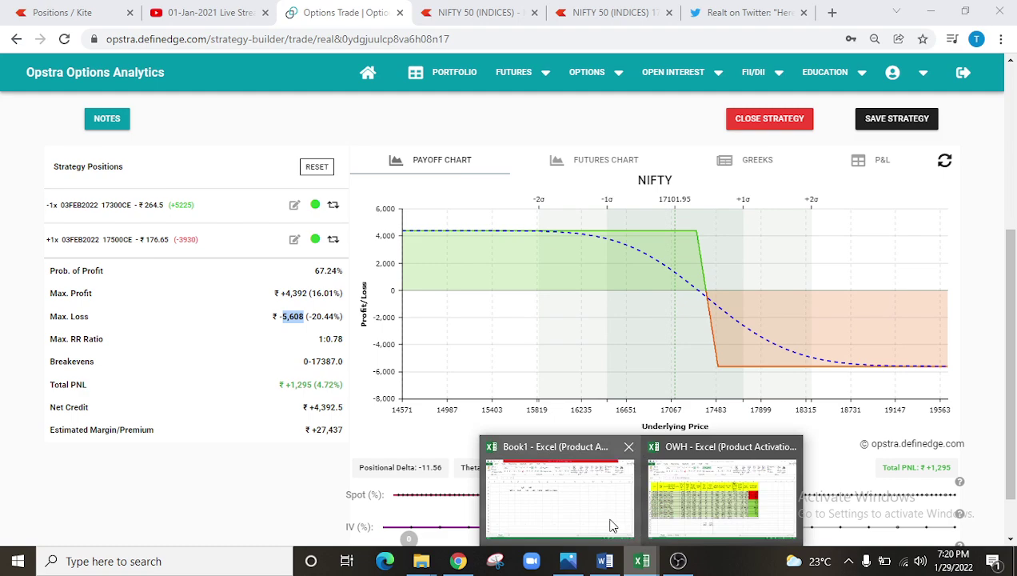
left_click(668, 503)
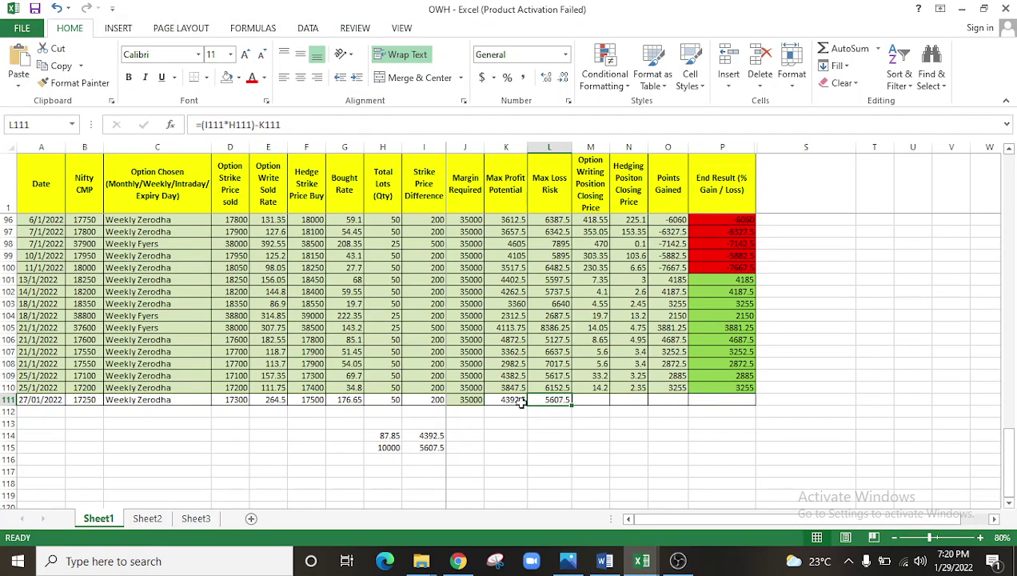
left_click(961, 8)
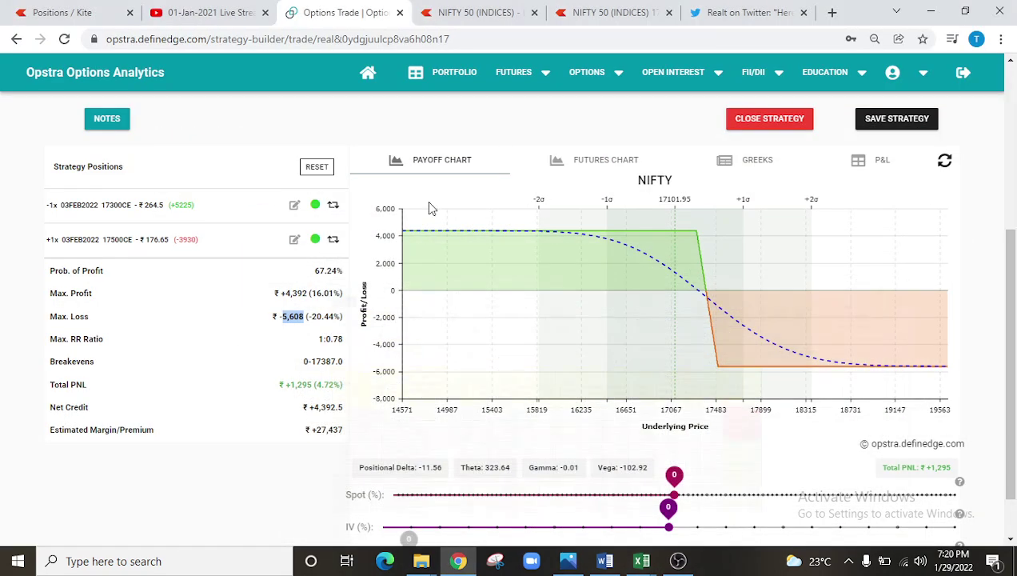
Step: Check the strategy's breakeven in Opstra against the sold strike price in D111 and the net premium in H114 of the OWH workbook
double_click(329, 362)
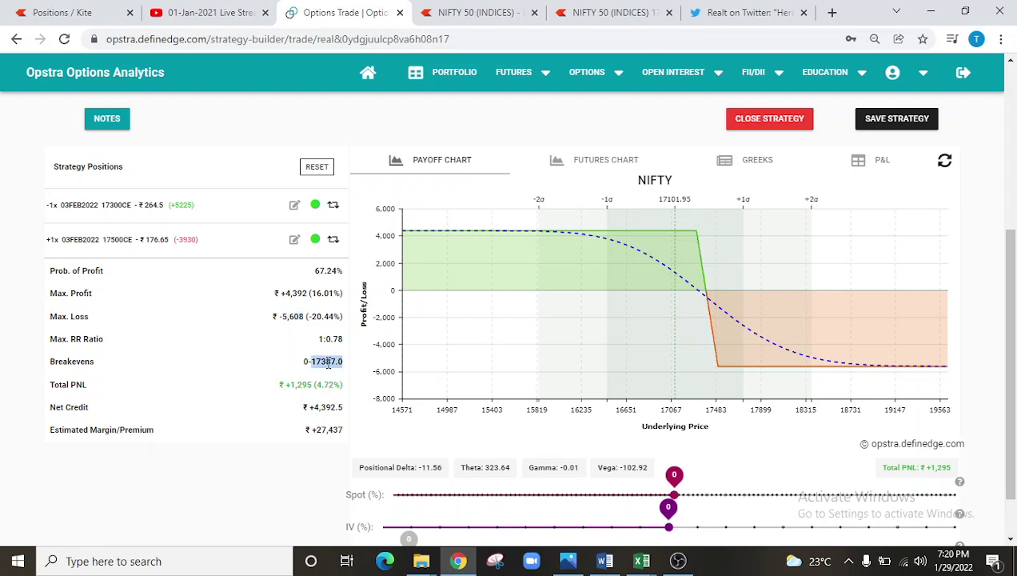
mouse_move(641, 560)
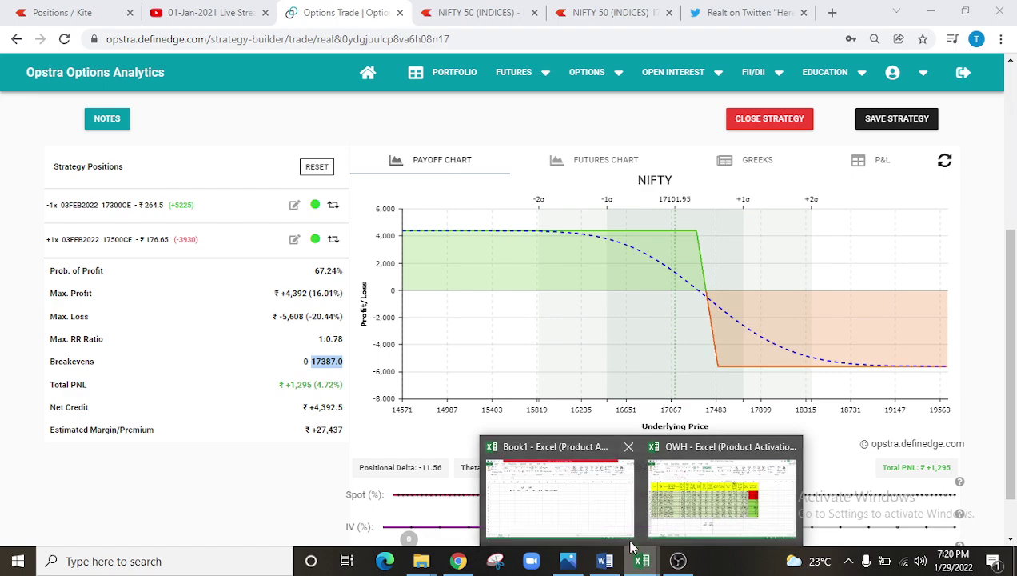
left_click(690, 524)
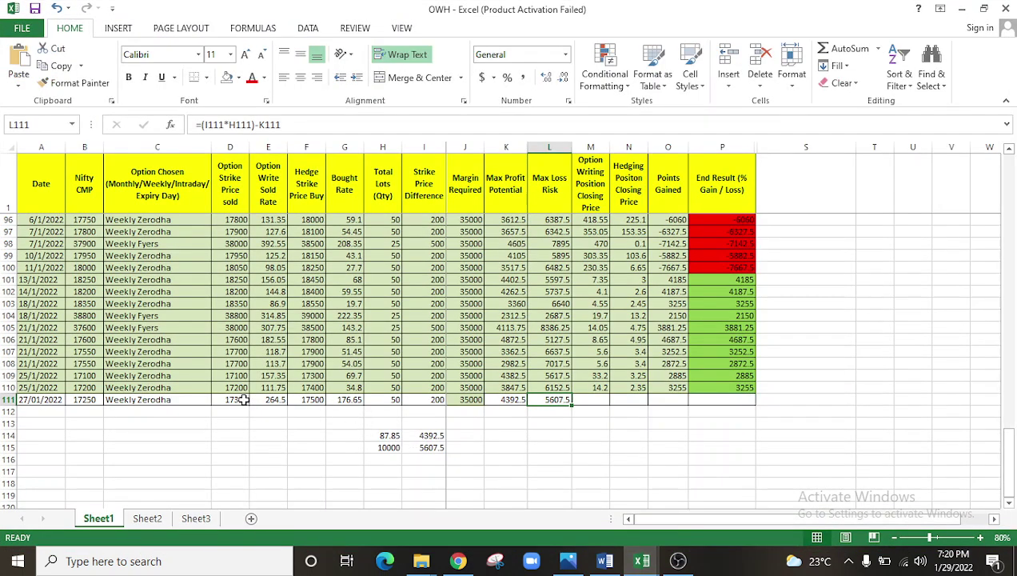
left_click(239, 400)
left_click(381, 435)
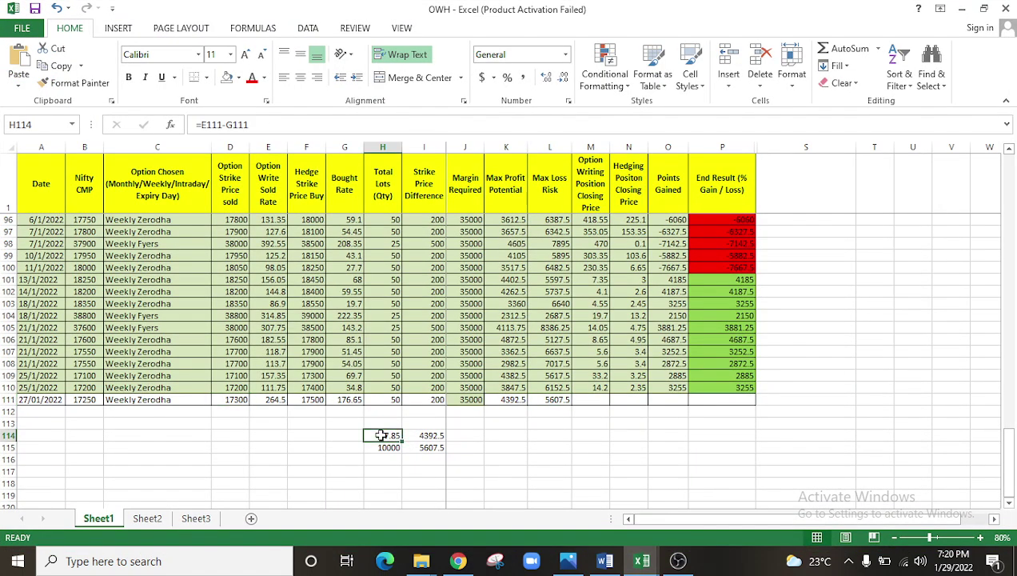
left_click(246, 403)
left_click(375, 434)
Step: Return to the Opstra trade analysis and review the strategy's positions, breakeven and payoff chart
left_click(458, 560)
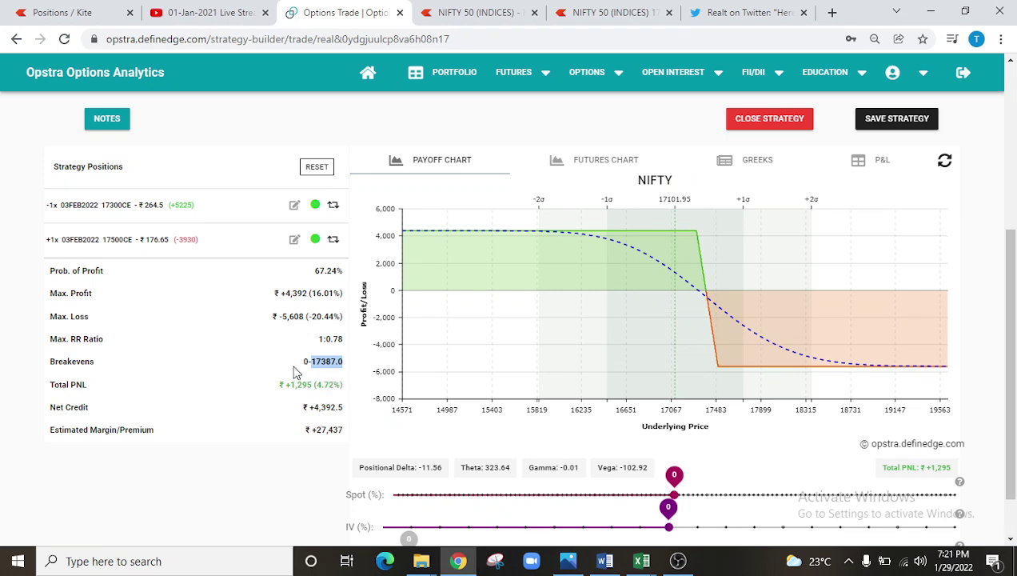
scroll(293, 374, "up", 2)
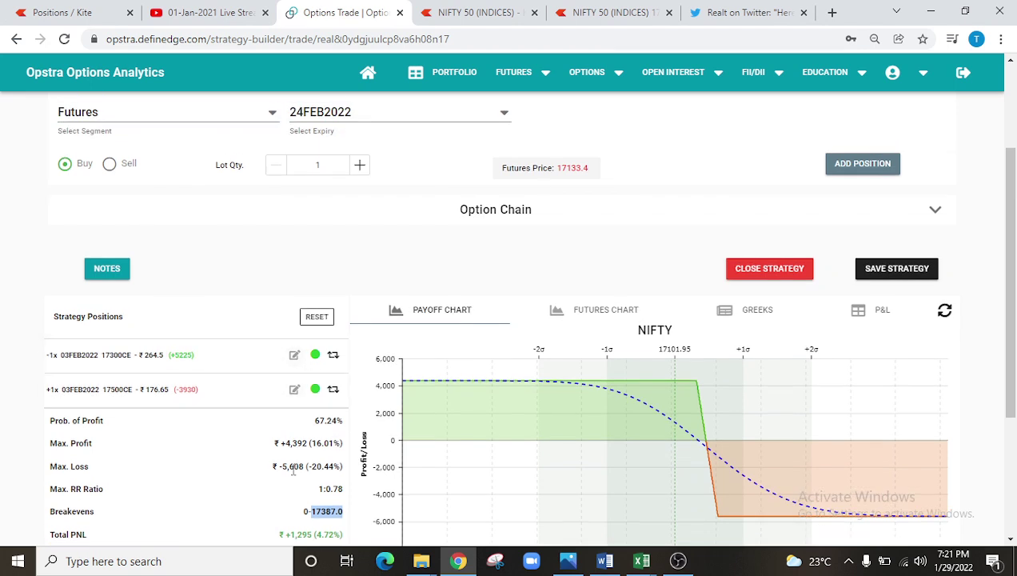
scroll(294, 472, "down", 1)
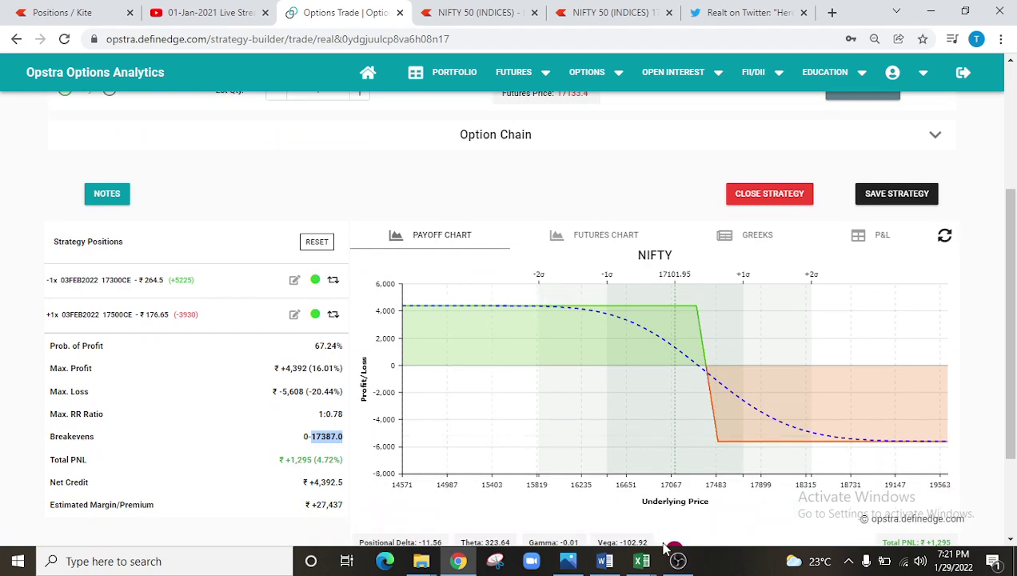
left_click(677, 562)
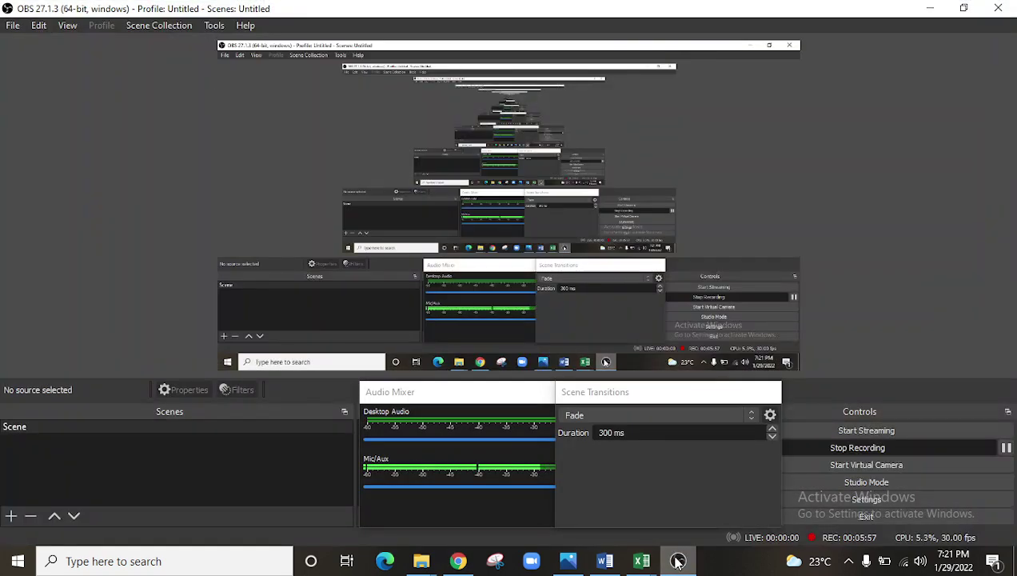
Step: Switch to the OWH workbook and review the 27/01/2022 trade's entries with its maximum profit and maximum loss formulas in K111 and L111
left_click(678, 561)
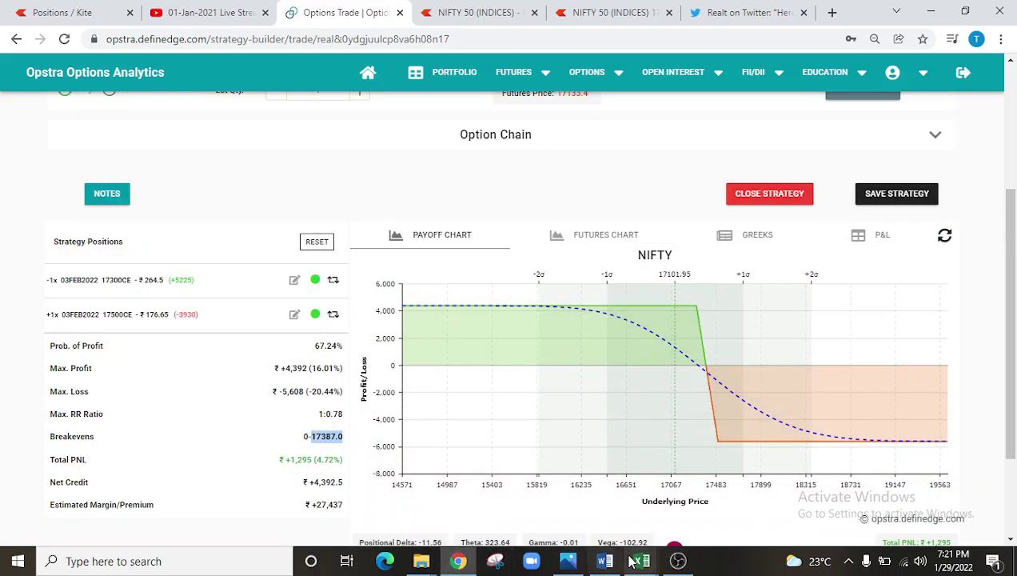
mouse_move(635, 564)
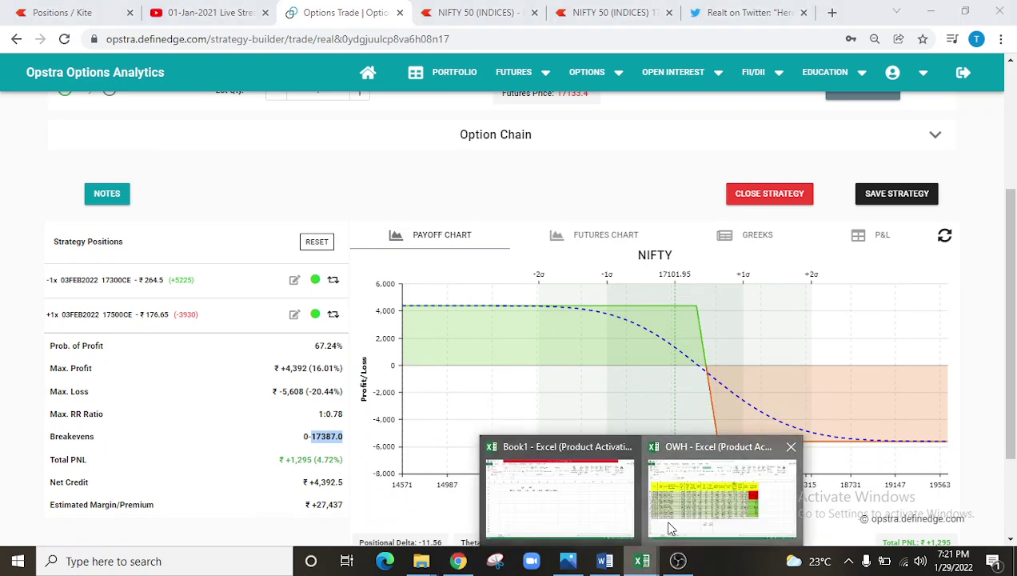
left_click(666, 529)
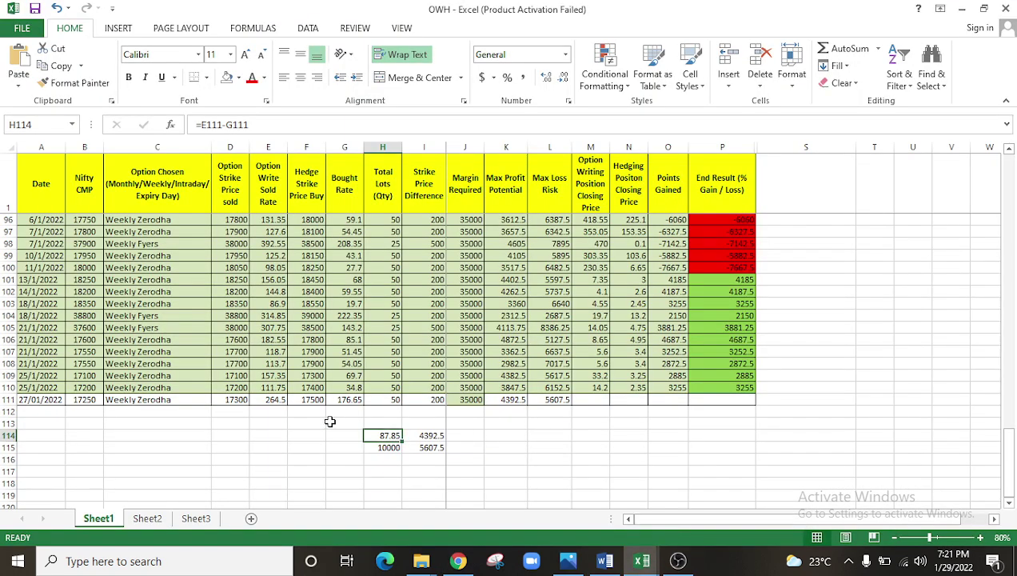
left_click(512, 400)
left_click(539, 400)
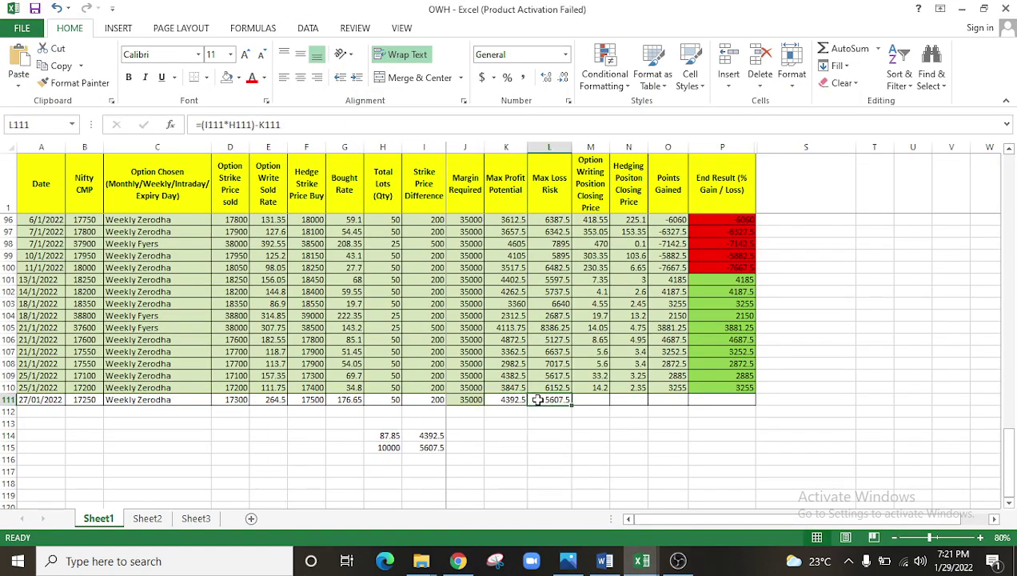
left_click(514, 399)
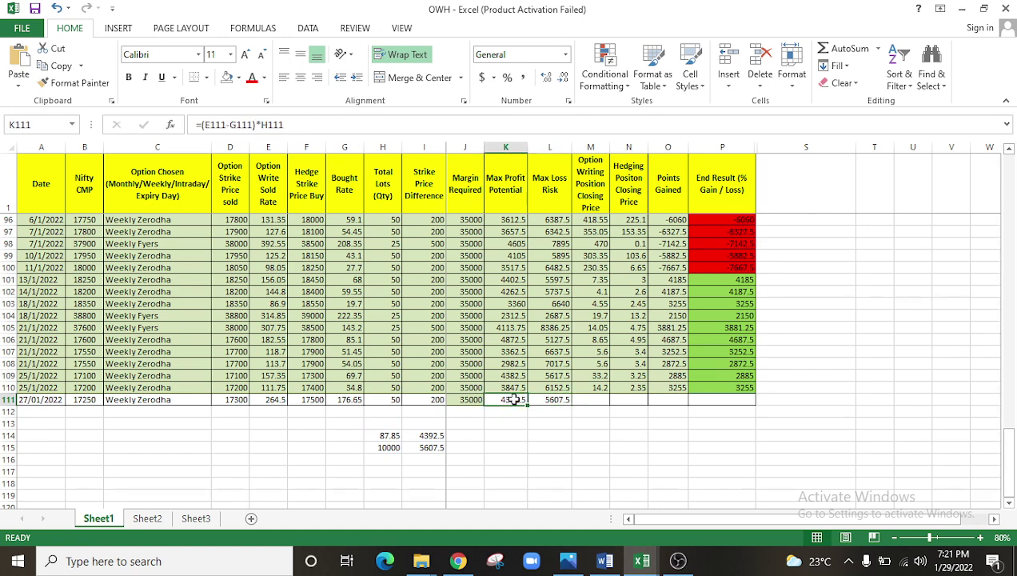
left_click_drag(32, 399, 369, 401)
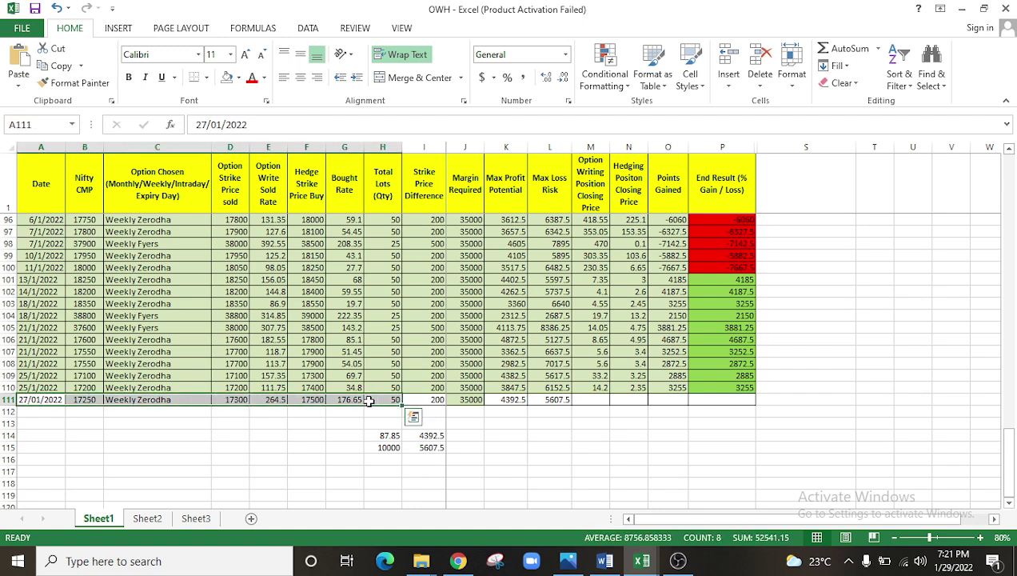
left_click(451, 433)
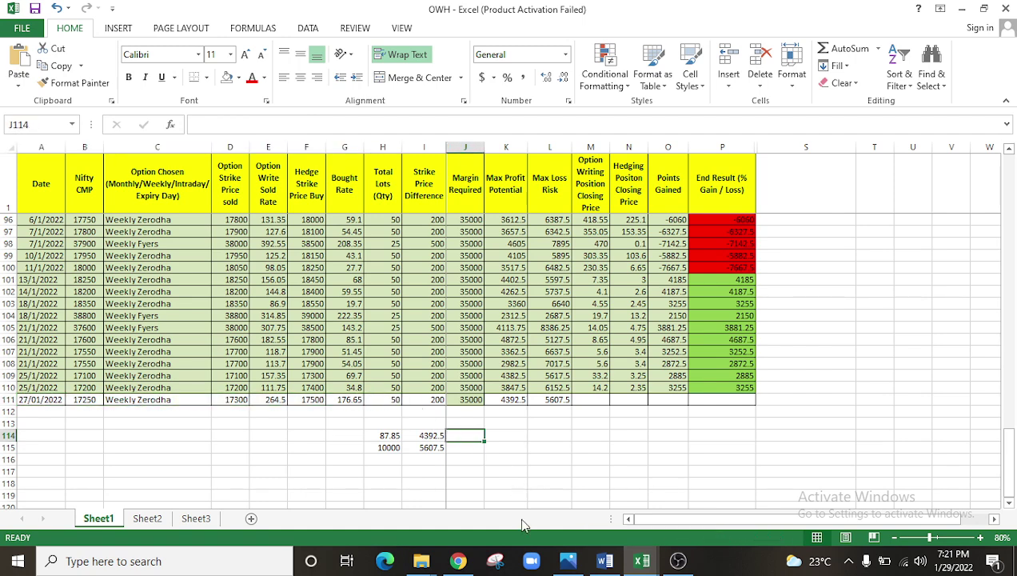
Step: Switch to Opstra in Chrome and check the strategy's maximum profit and maximum loss against the OWH workbook
left_click(459, 561)
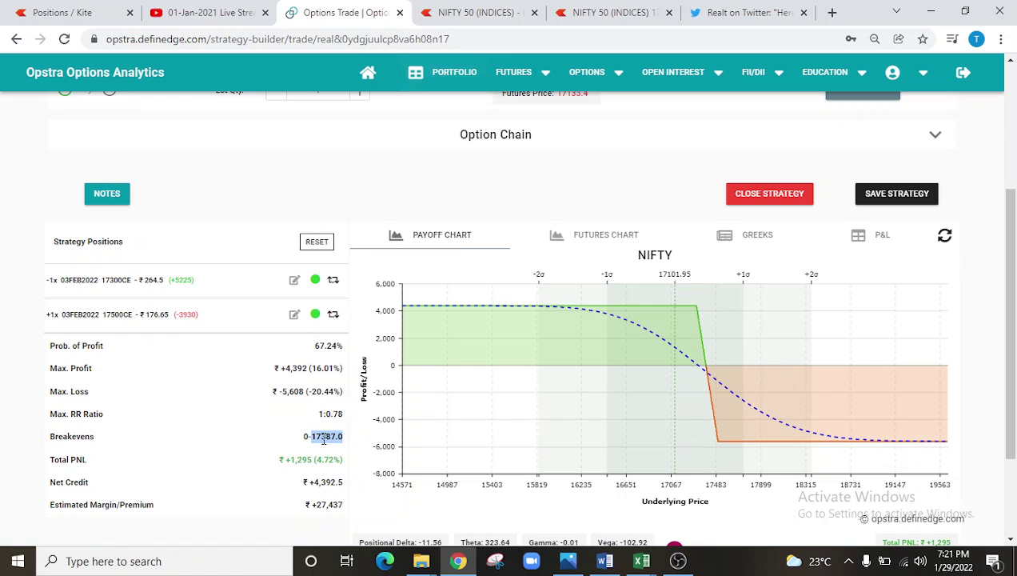
double_click(294, 368)
double_click(295, 391)
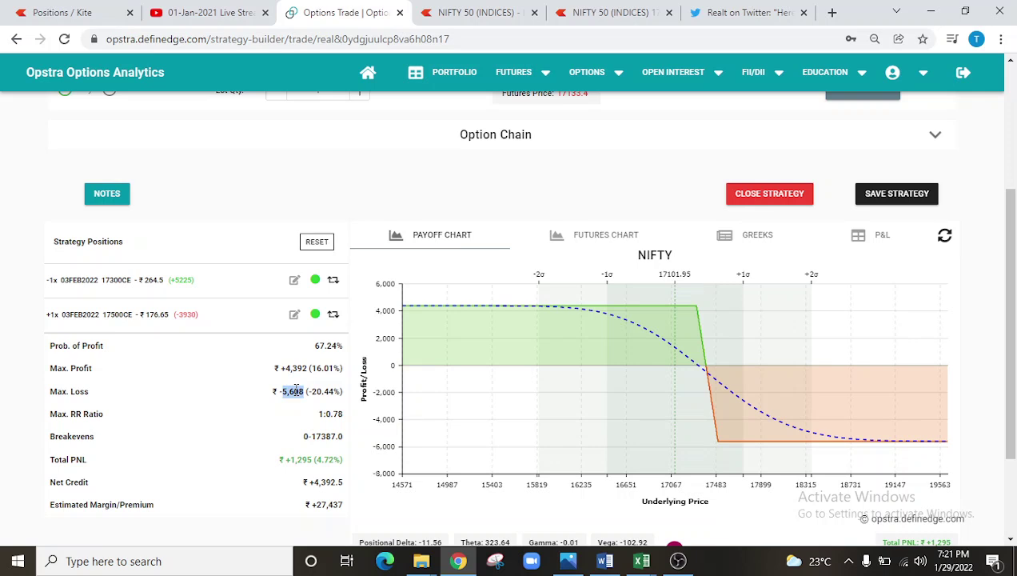
Step: Switch to the Book1 workbook and review the calculator's sold and bought premiums, quantity, strike difference, profit and loss cells in row 3
mouse_move(642, 561)
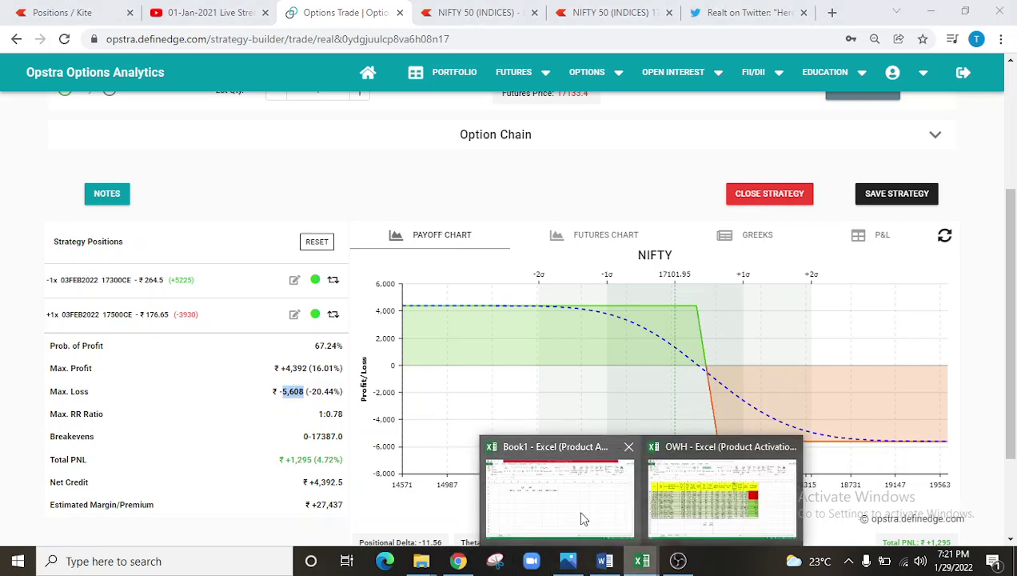
left_click(583, 518)
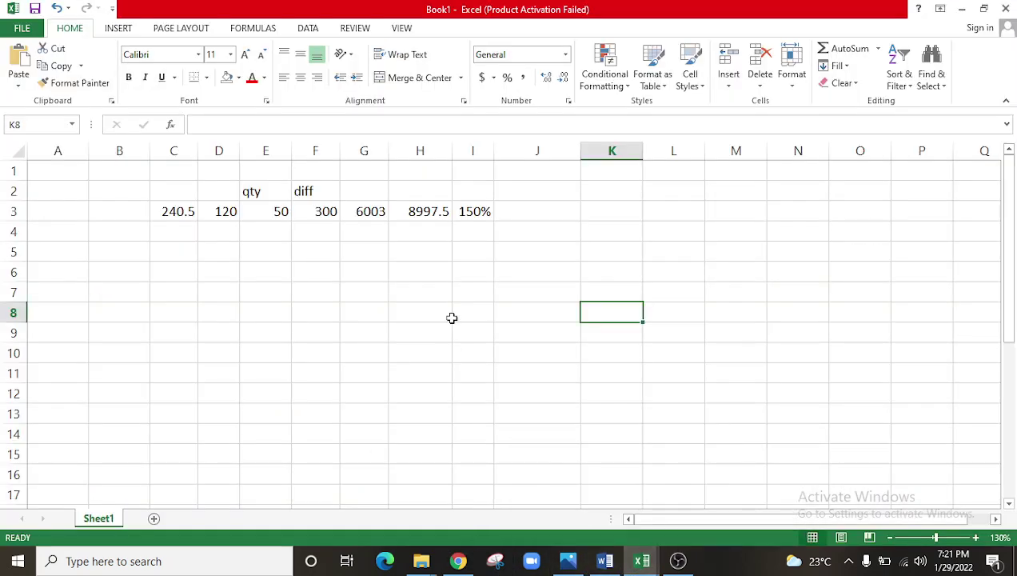
left_click(169, 213)
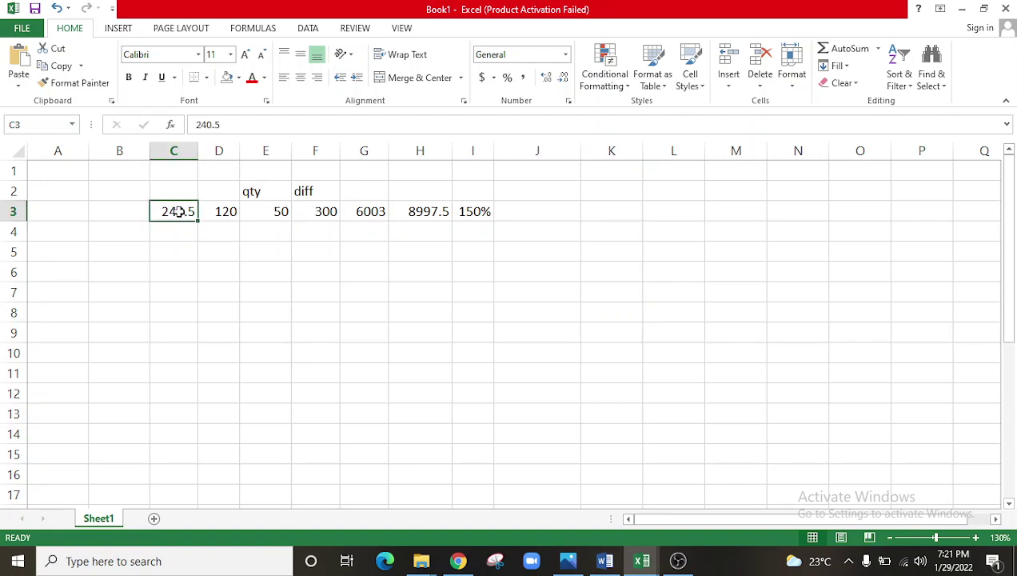
left_click(228, 215)
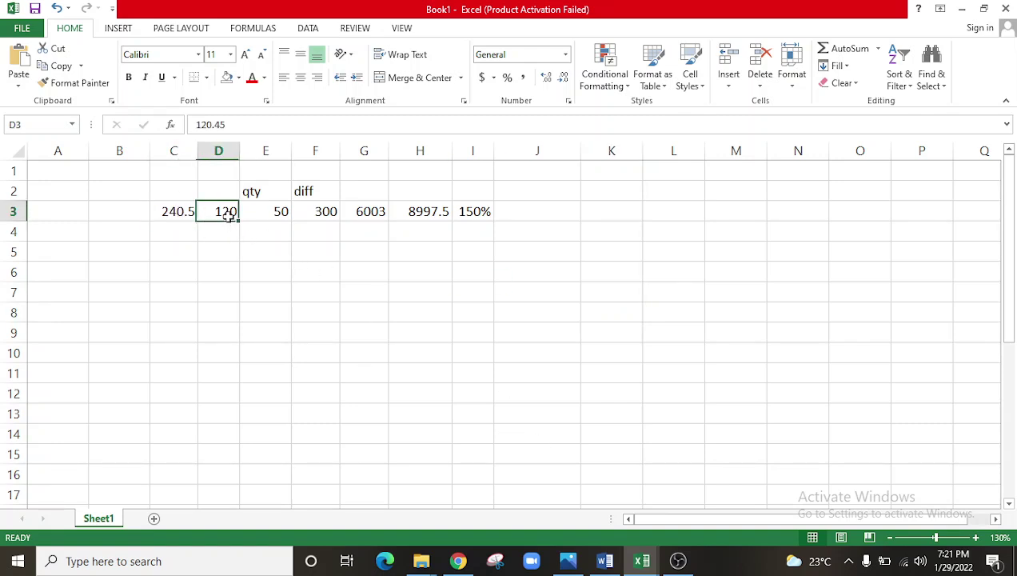
left_click(279, 208)
left_click(318, 209)
left_click(272, 210)
left_click(325, 209)
left_click(282, 209)
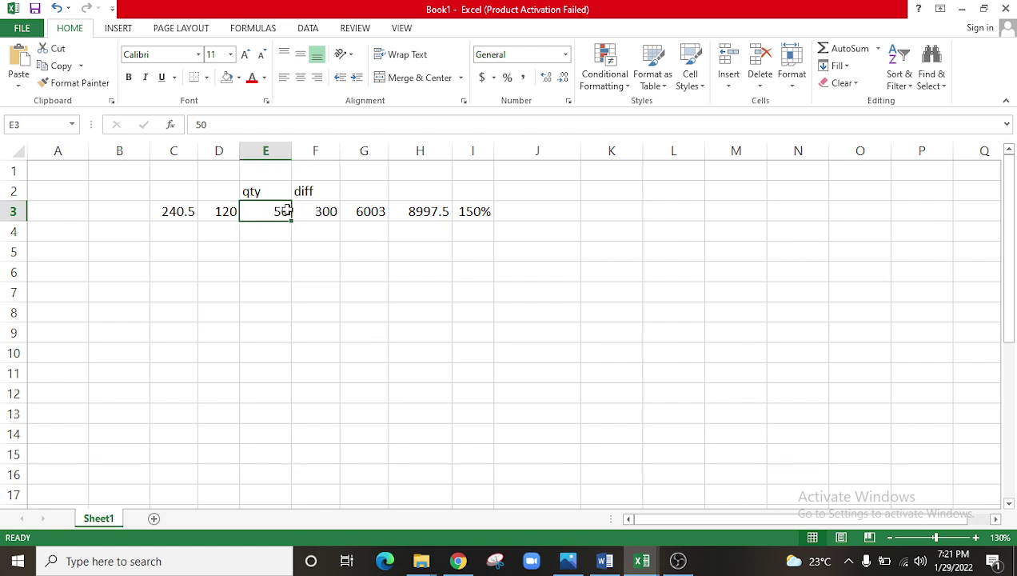
left_click(304, 210)
left_click_drag(368, 208, 416, 210)
left_click(420, 312)
left_click(179, 210)
left_click(209, 209)
Step: Look up the sold NIFTY 17300 CE's average price in Kite and enter 264.5 in C3 of Book1
left_click(458, 562)
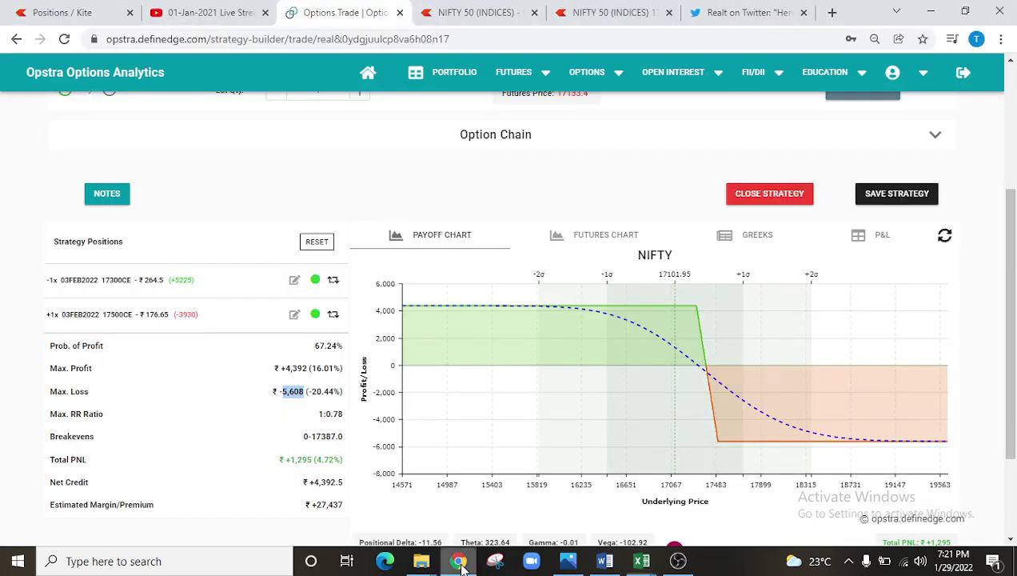
left_click(88, 14)
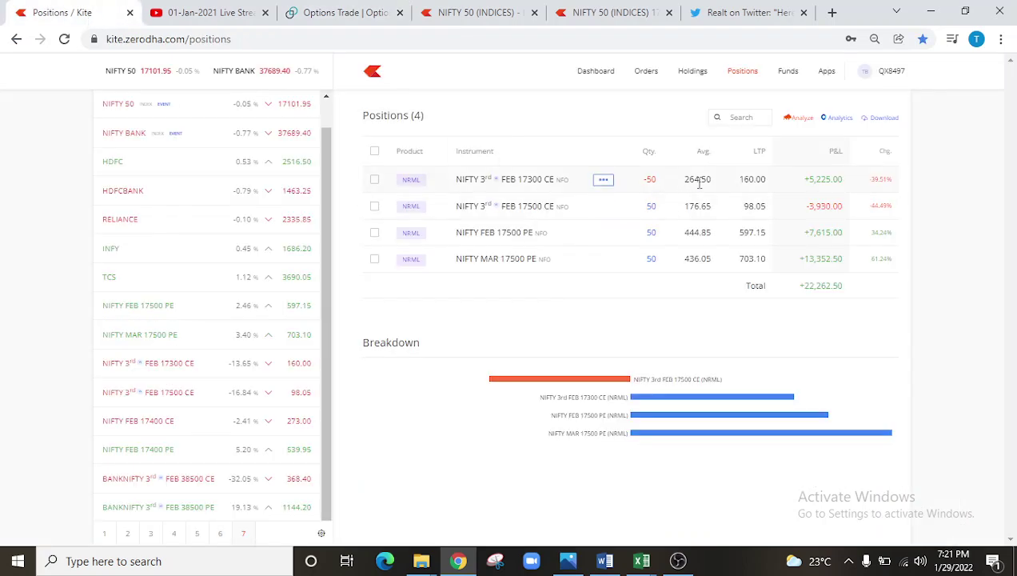
left_click(642, 559)
left_click(612, 538)
left_click(171, 193)
left_click(173, 209)
type("264.5")
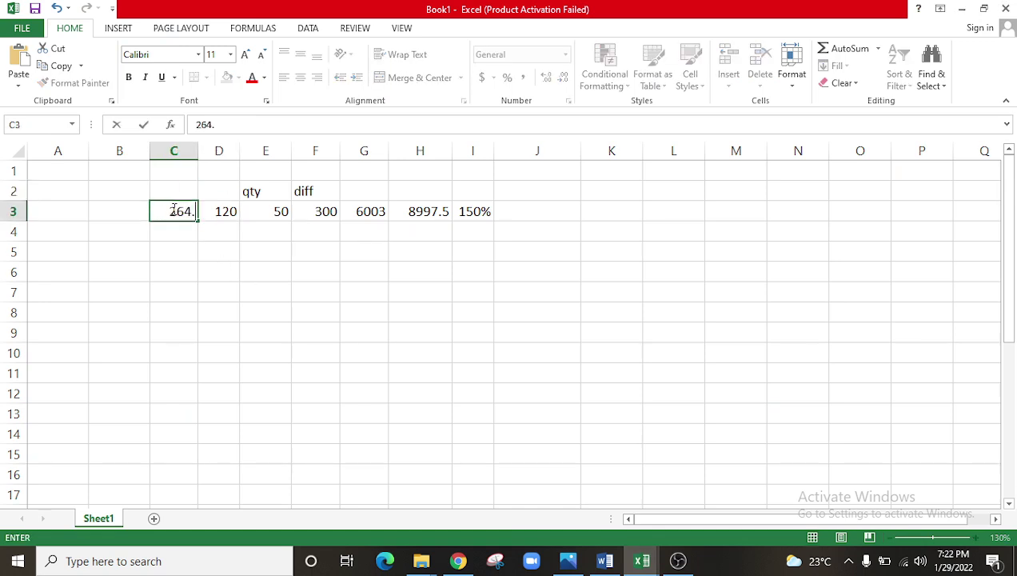
left_click(363, 290)
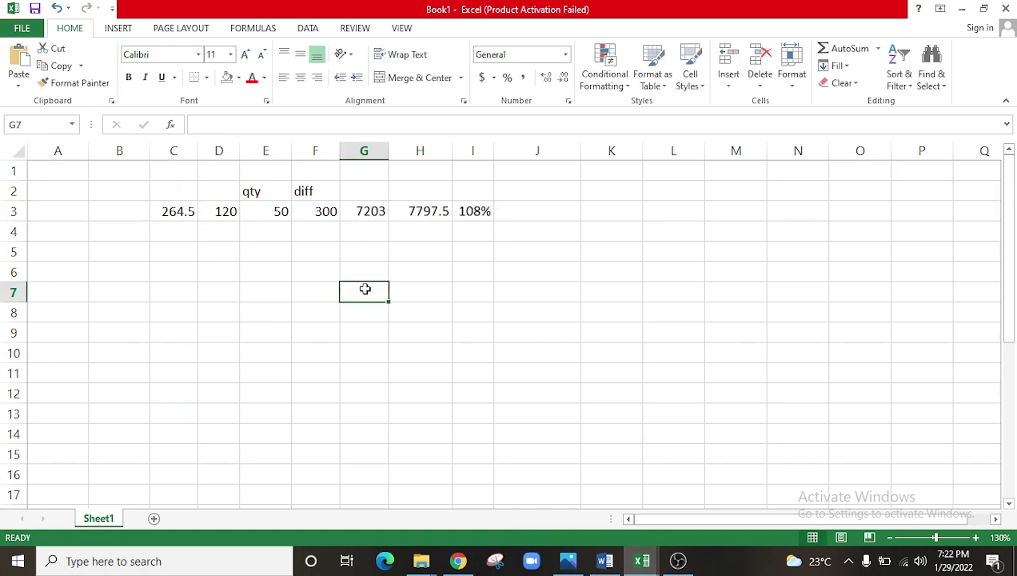
Step: Enter the bought option's premium of 176.65 in D3 and format the cell to show three decimal places
left_click(218, 204)
type("176.65")
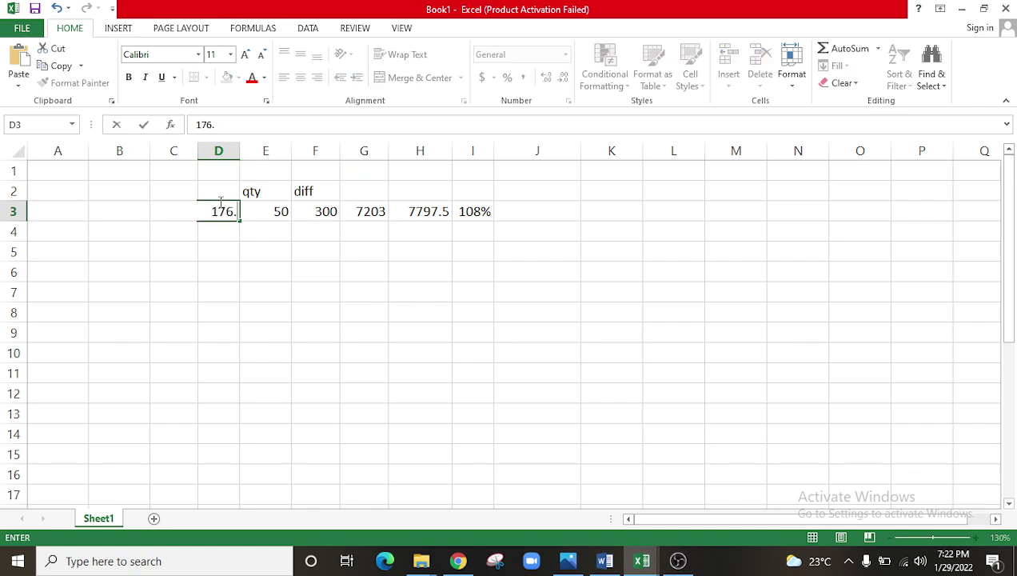
left_click(232, 245)
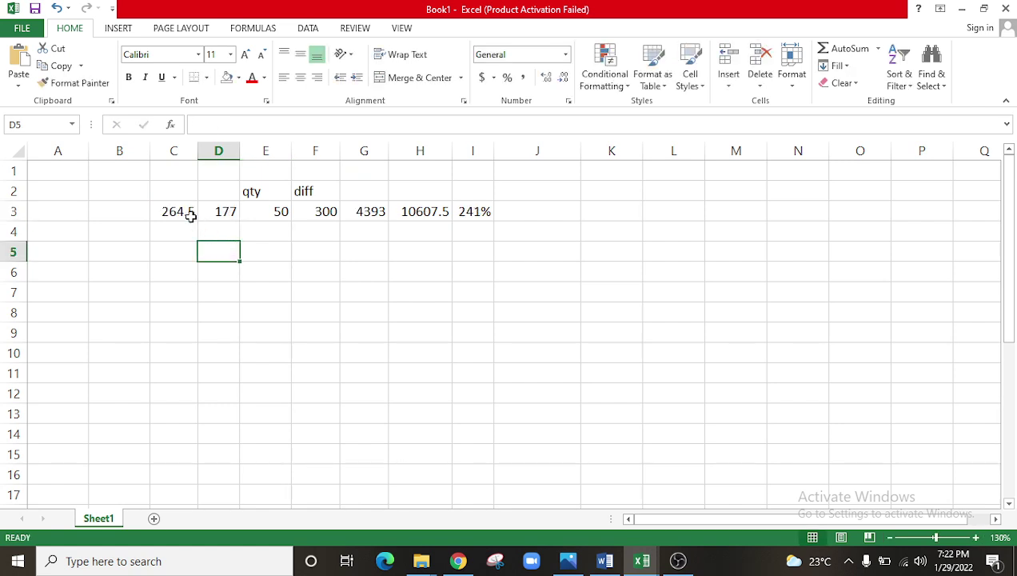
left_click(220, 212)
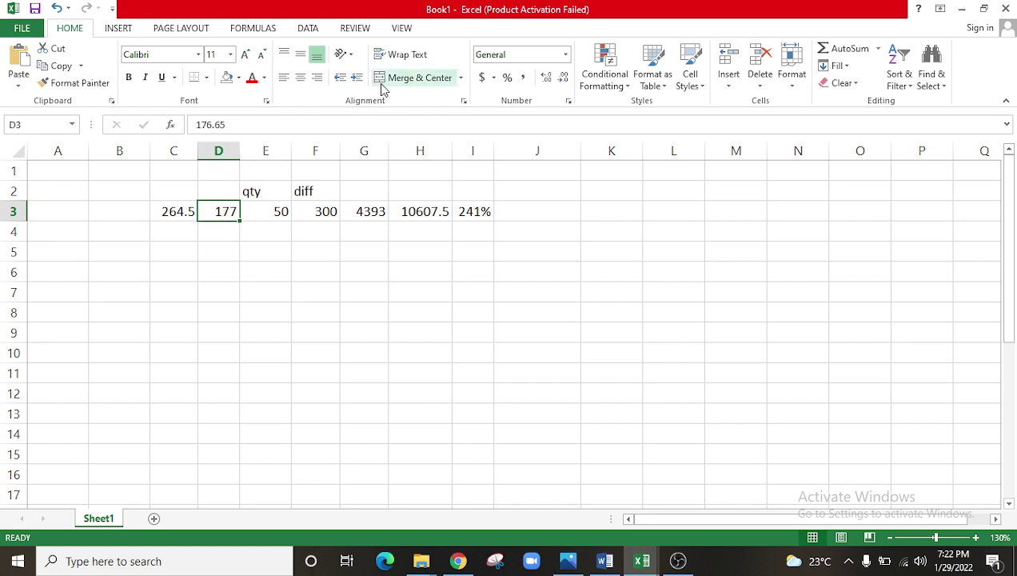
left_click(551, 77)
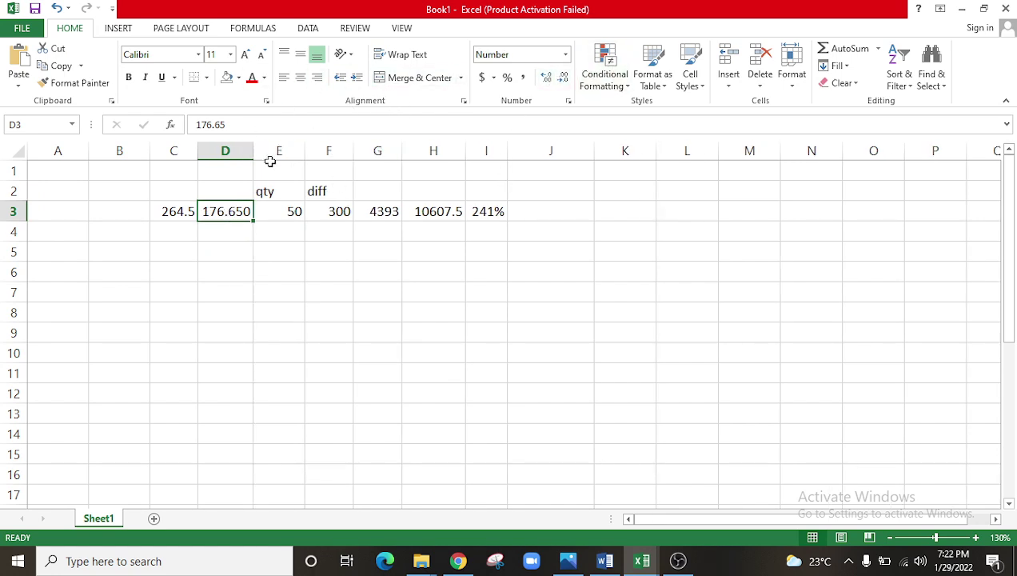
left_click(278, 320)
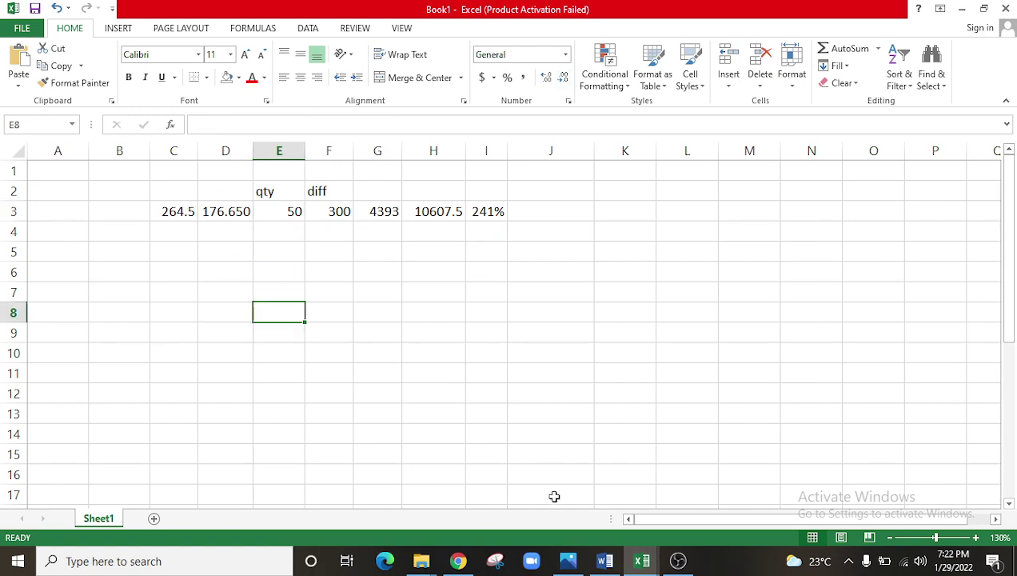
Step: Check the two NIFTY call positions in Kite and set the strike difference in F3 of Book1 to 200
left_click(460, 560)
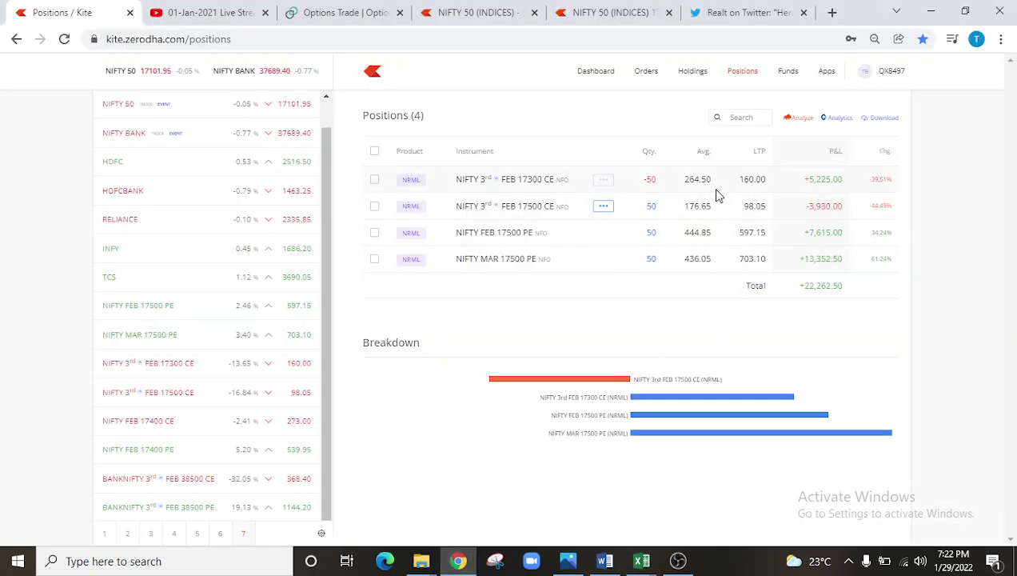
mouse_move(641, 560)
left_click(559, 497)
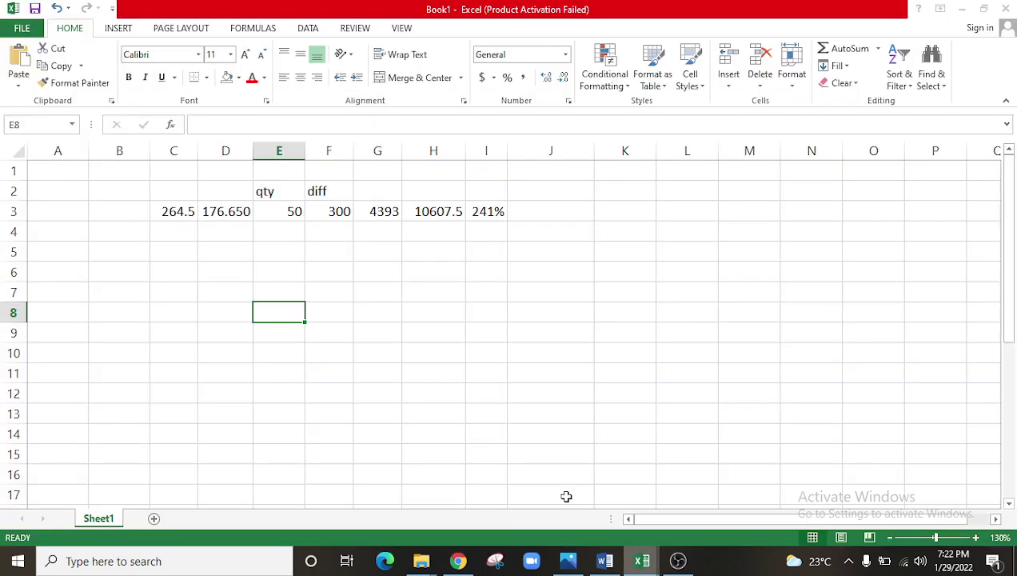
left_click(297, 211)
left_click(338, 211)
type("200")
key("Tab")
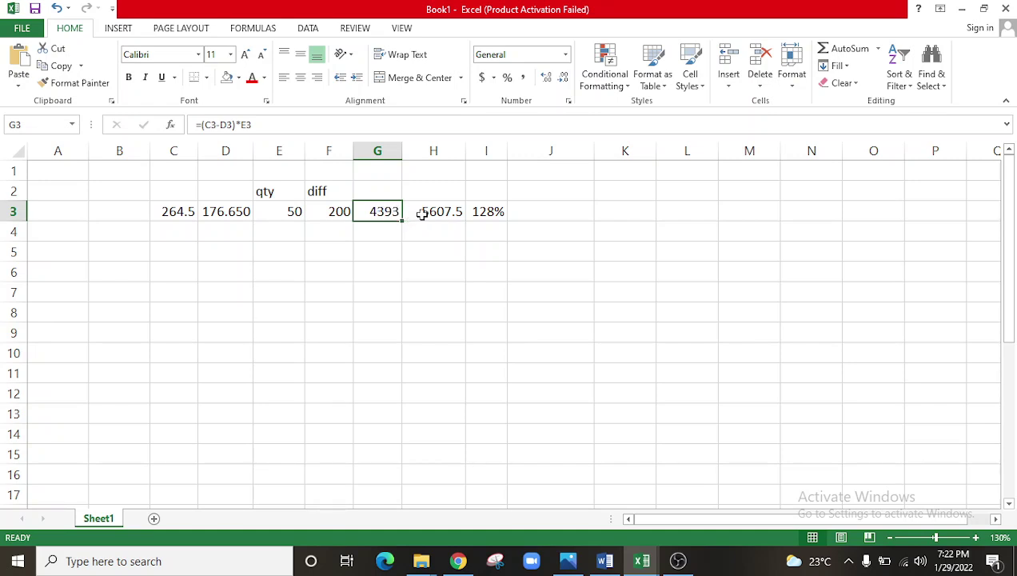
Step: Examine the maximum profit in G3, the maximum loss in H3 and the loss-to-profit percentage formula in I3
left_click(487, 210)
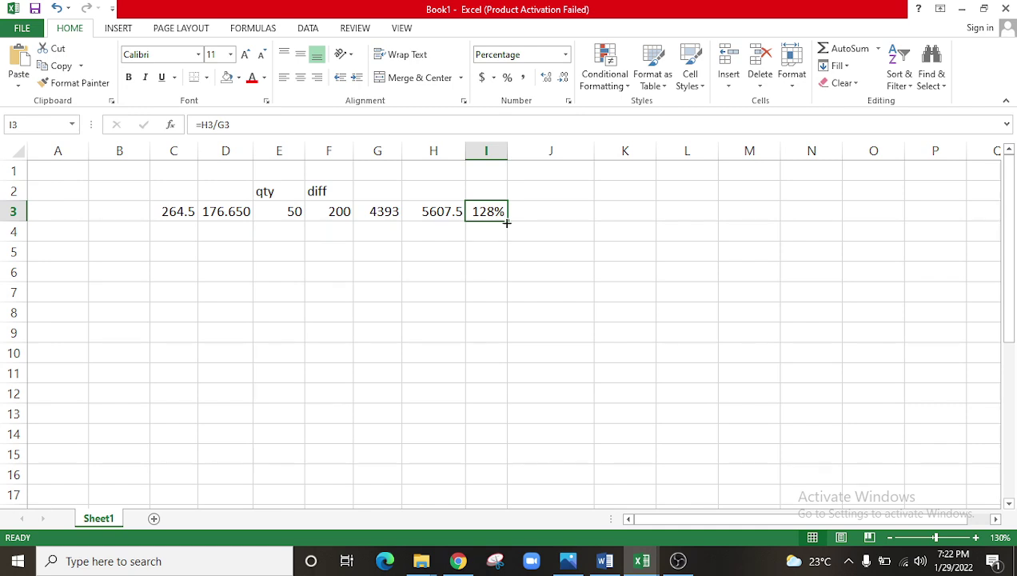
left_click(391, 212)
left_click(419, 212)
left_click(365, 218)
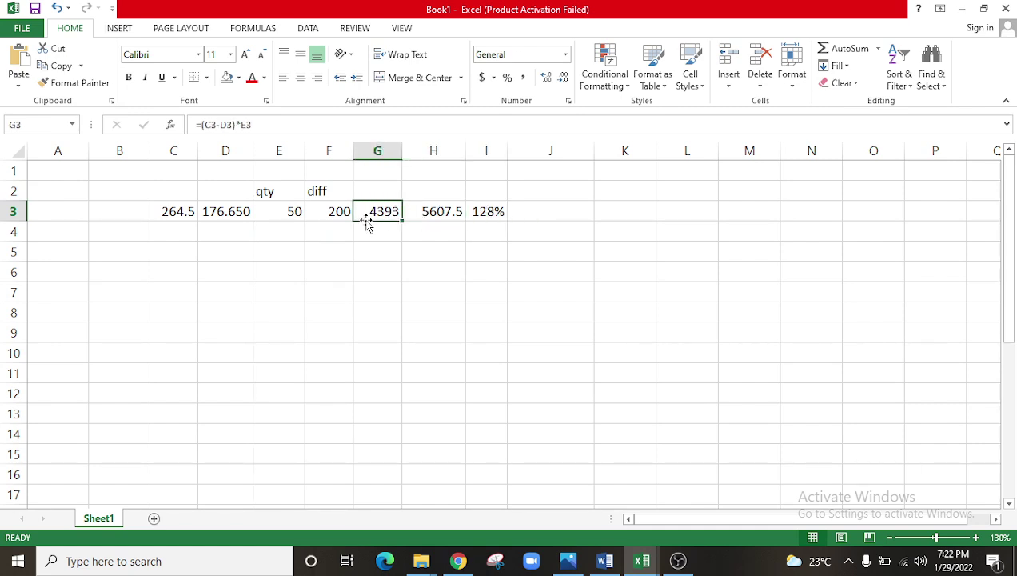
left_click(496, 212)
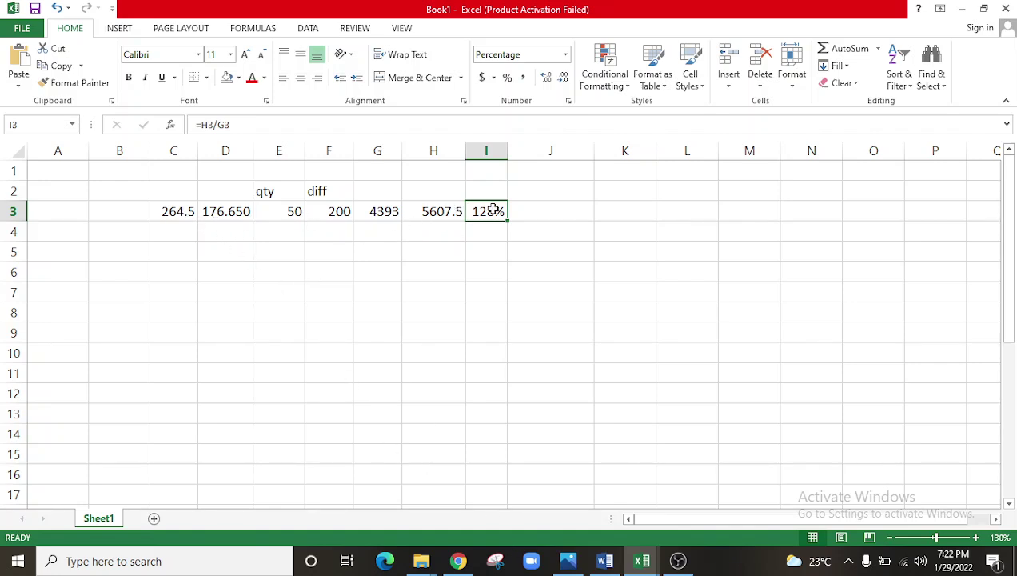
left_click(425, 209)
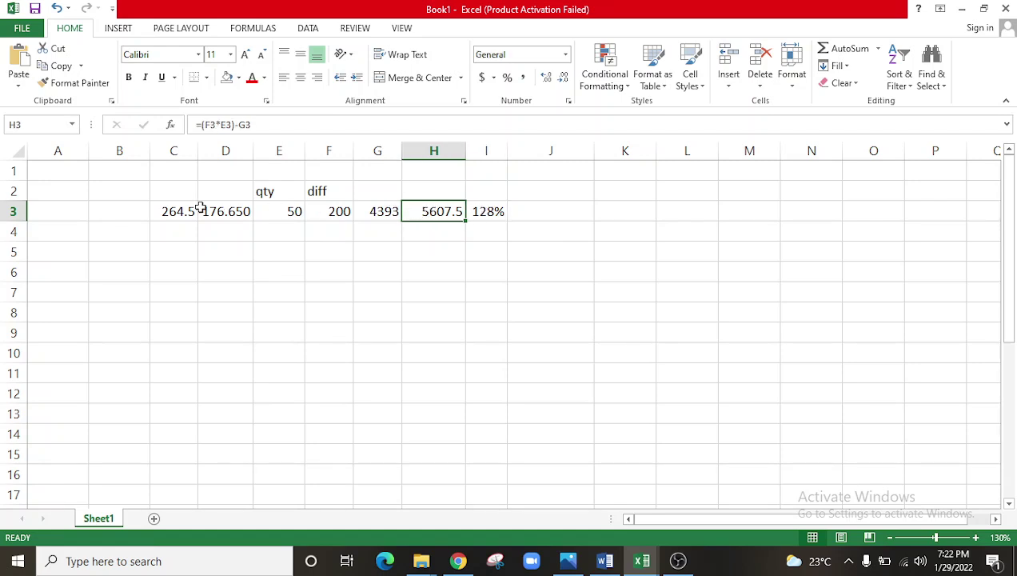
Step: Switch to Kite, search watchlist 2 for 18000 and add the NIFTY 3rd FEB 18000 CE weekly option to it
left_click(458, 561)
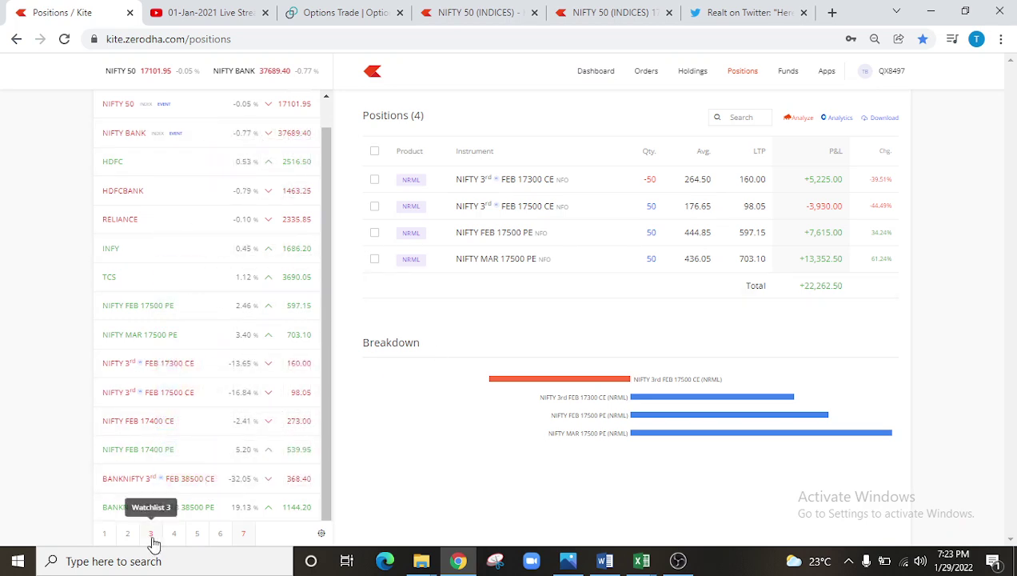
left_click(128, 534)
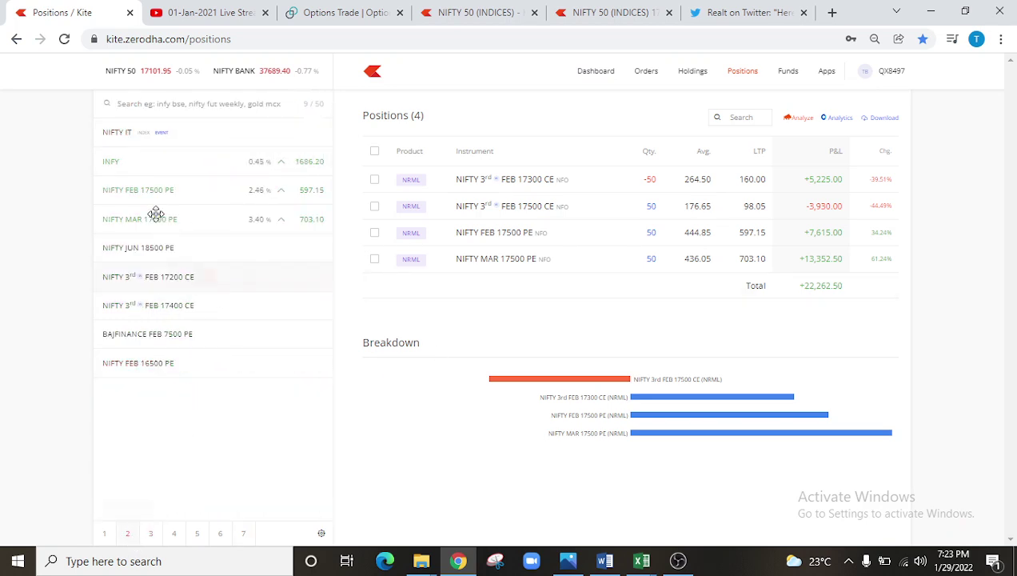
left_click(157, 104)
type("15")
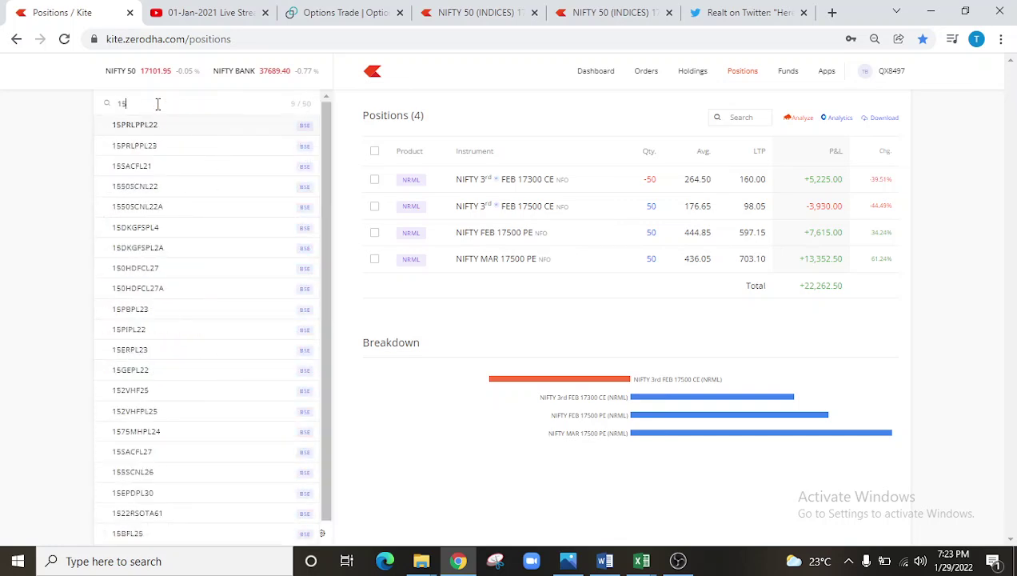
key("BackSpace")
type("8000")
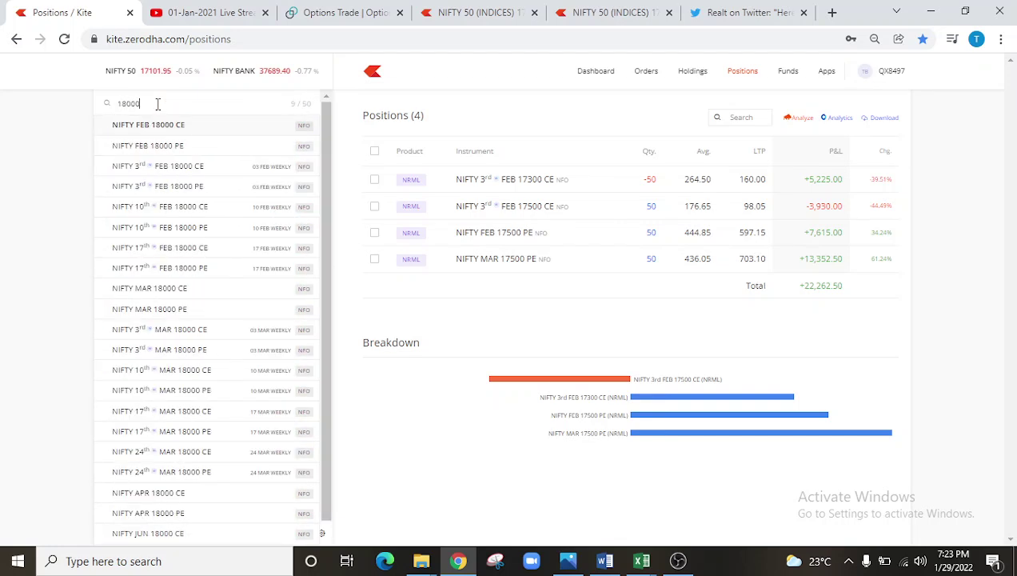
left_click(141, 165)
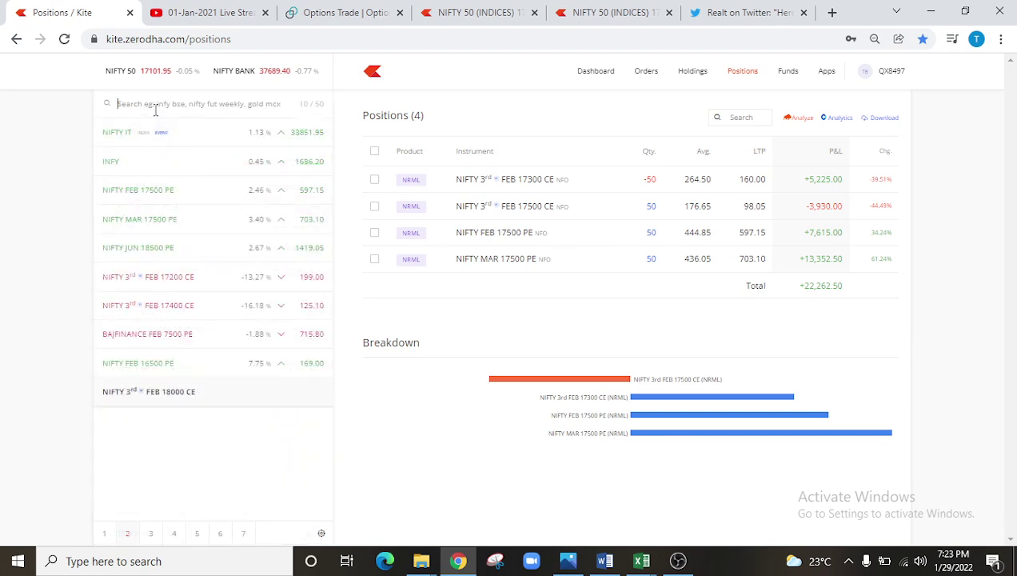
Step: Search for 18200 and add the NIFTY 3rd FEB 18200 CE weekly option to the watchlist
type("18200")
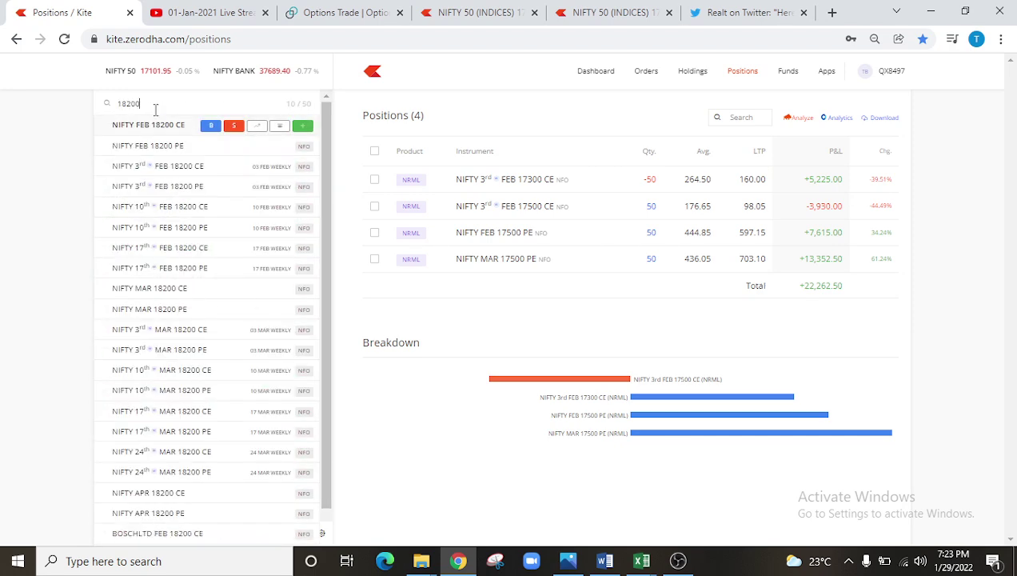
left_click(148, 166)
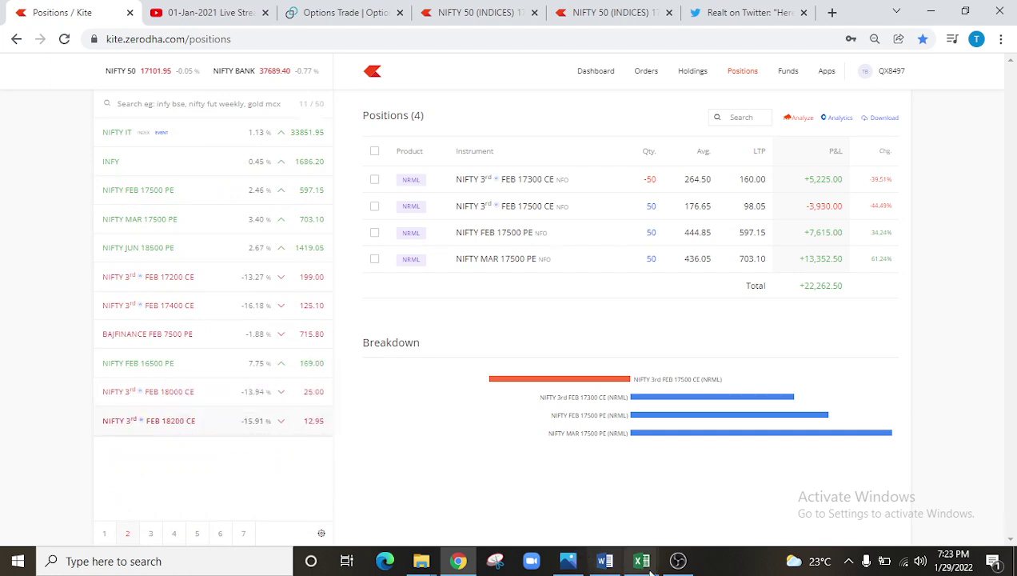
Step: Switch to Book1 in Excel and enter the premiums 25 in C3 and 13 in D3
mouse_move(645, 563)
left_click(608, 520)
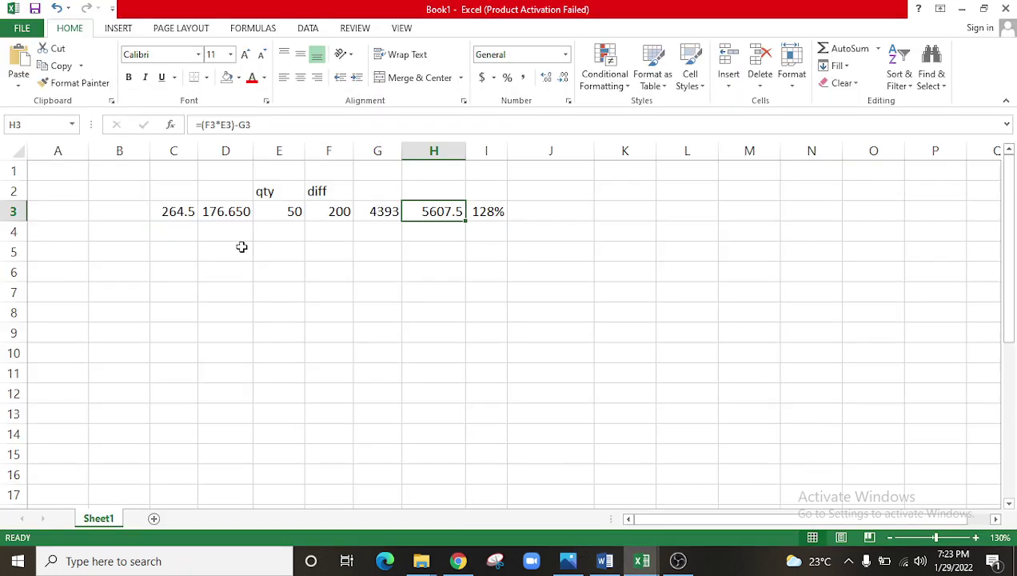
left_click(179, 218)
type("25")
key("Tab")
type("13")
key("Tab")
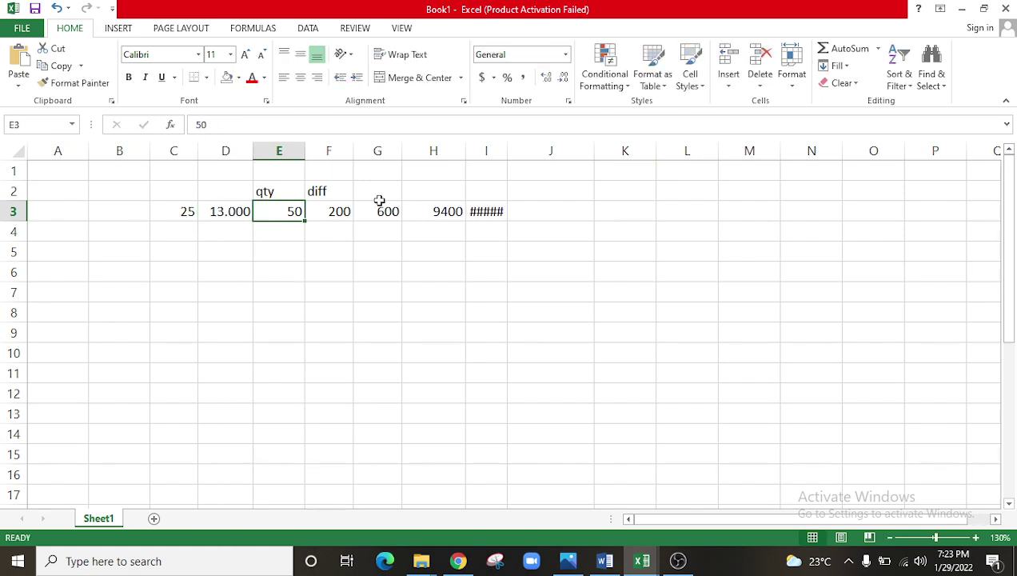
Step: Widen column I to fit its percentage and check the maximum profit, maximum loss and ratio cells G3, H3 and I3
left_click(386, 206)
left_click(436, 210)
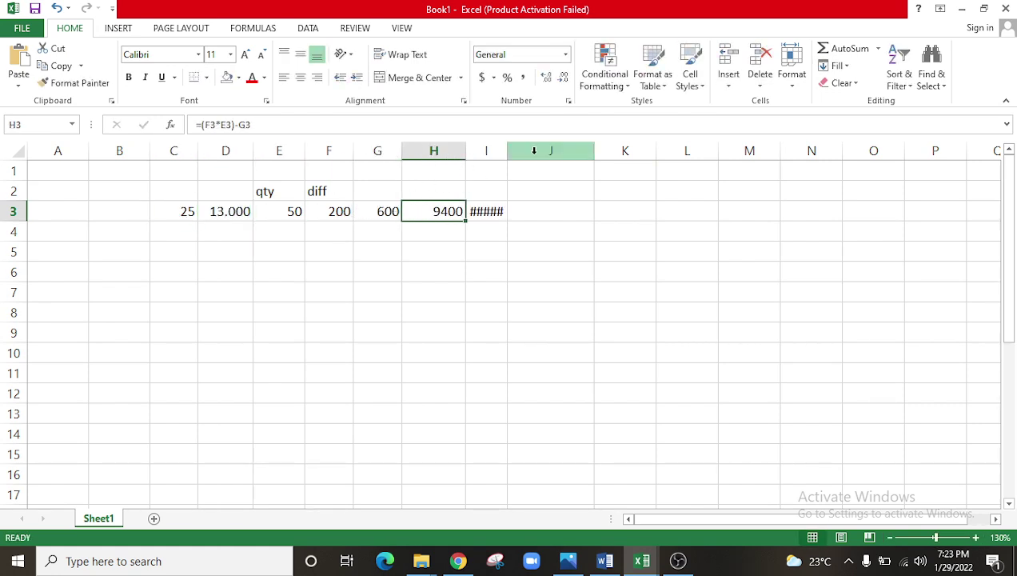
left_click_drag(511, 147, 513, 147)
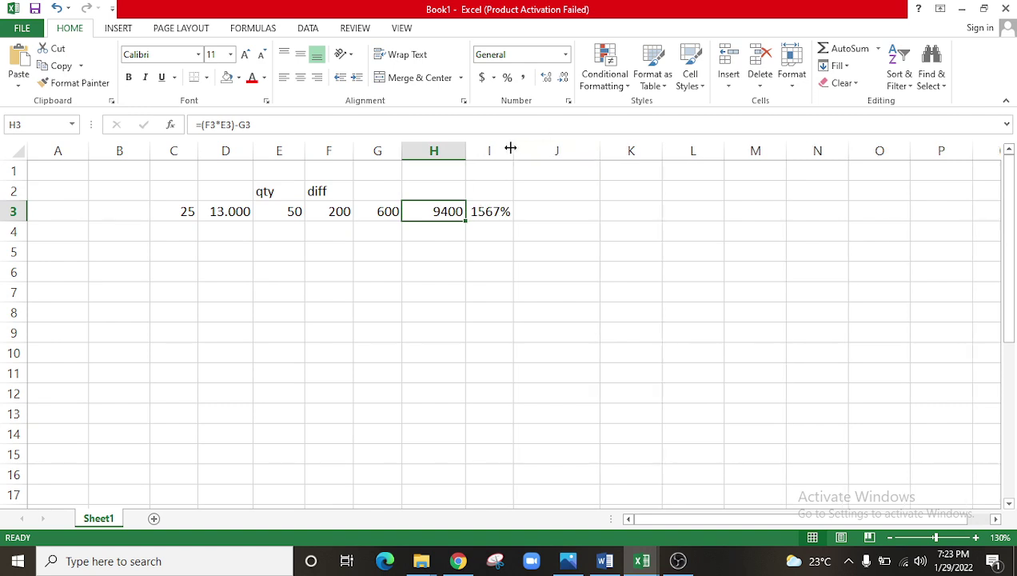
left_click(490, 214)
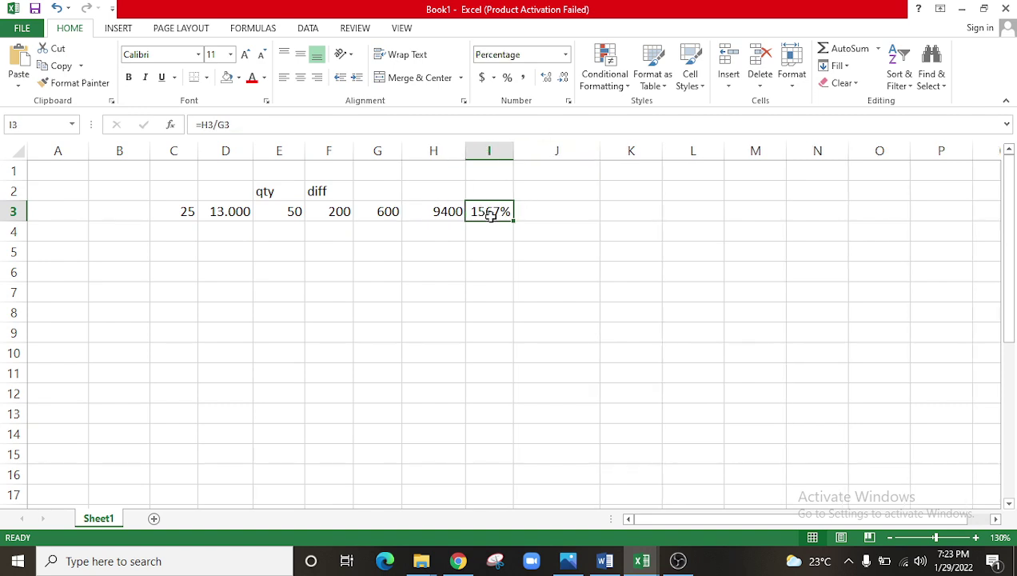
left_click(413, 215)
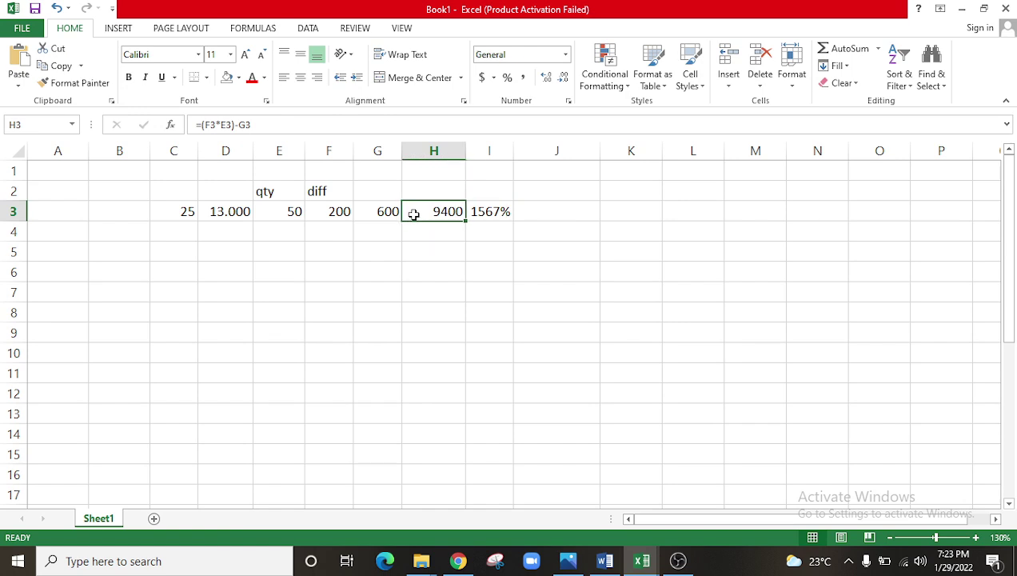
Step: Check the Kite prices and Book1 again, and switch to the OWH workbook to inspect the Max Loss Risk formula in L111
left_click(457, 559)
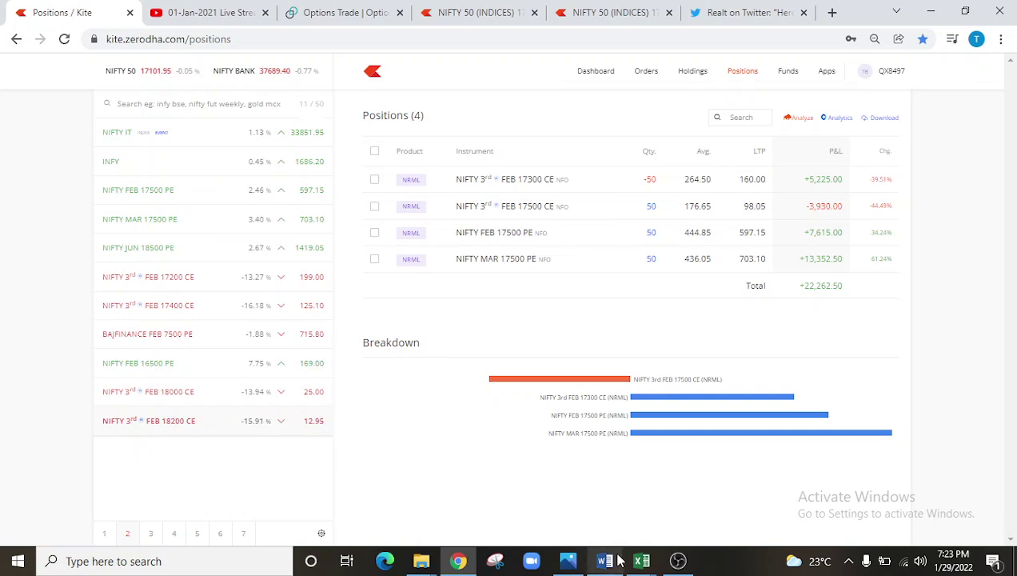
mouse_move(640, 559)
left_click(609, 507)
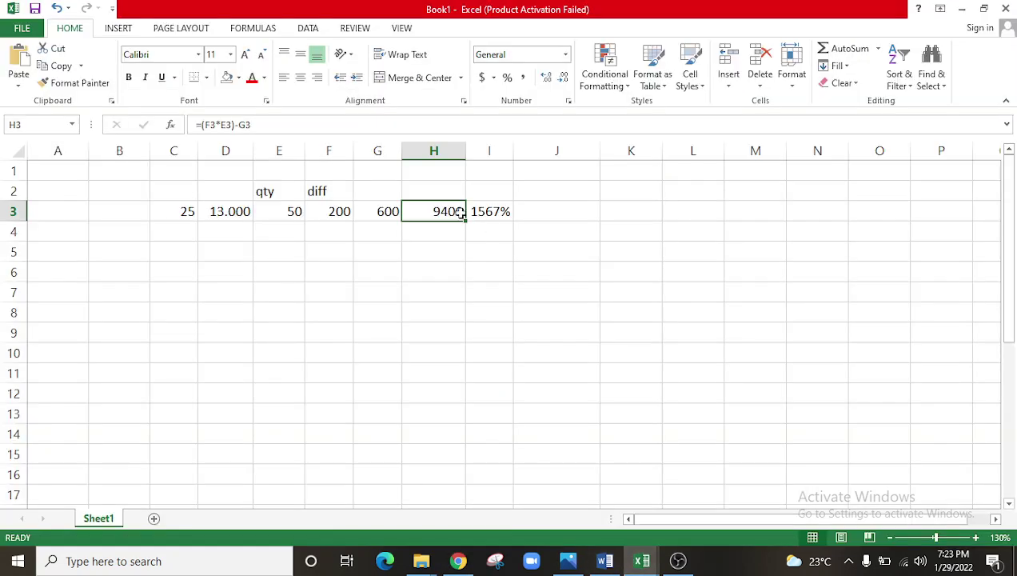
left_click(642, 560)
left_click(684, 518)
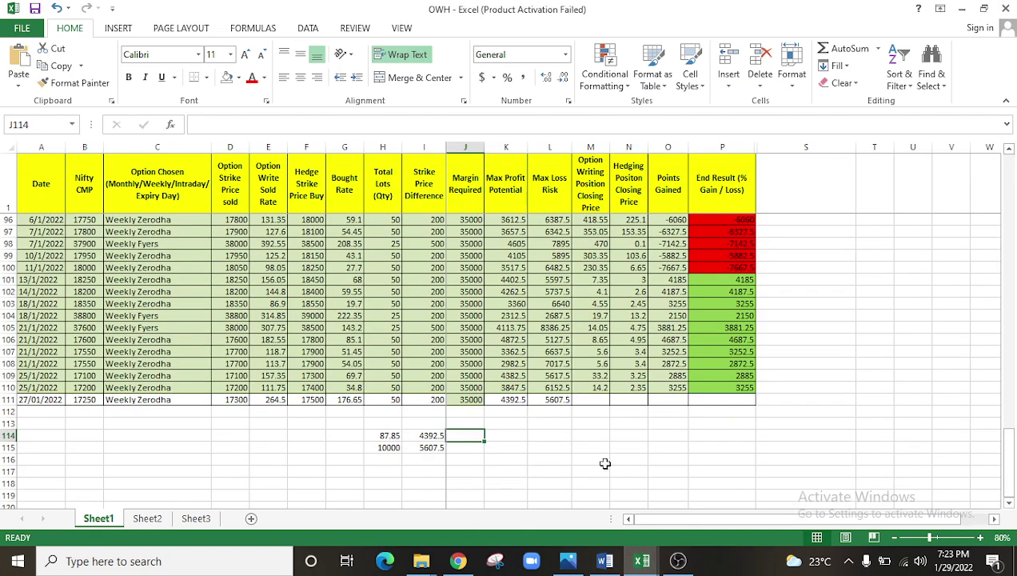
left_click(558, 399)
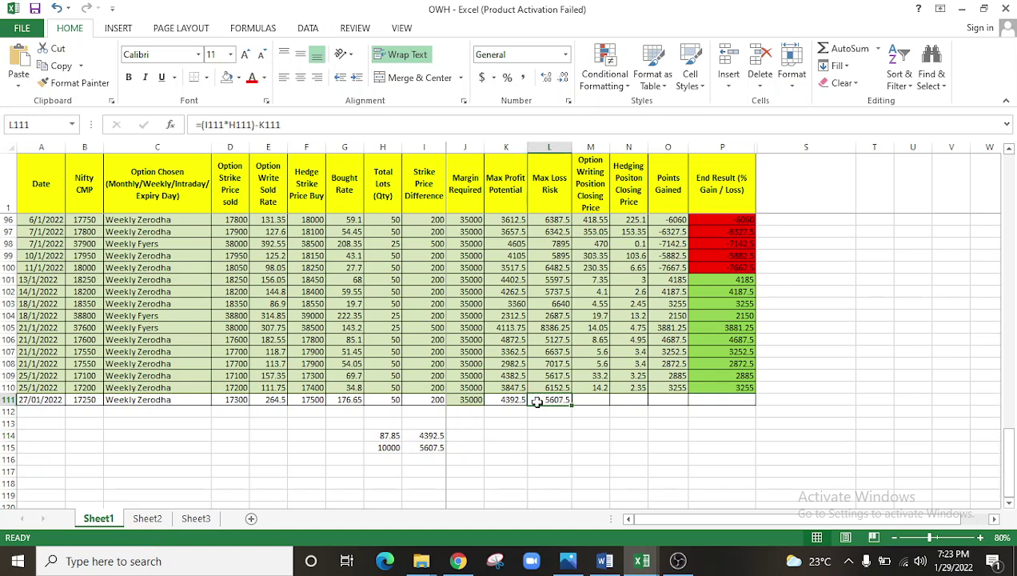
Step: Review the open positions in Kite, and return to OWH to examine the row 111 trade and the calculations in H114:I115
left_click(458, 560)
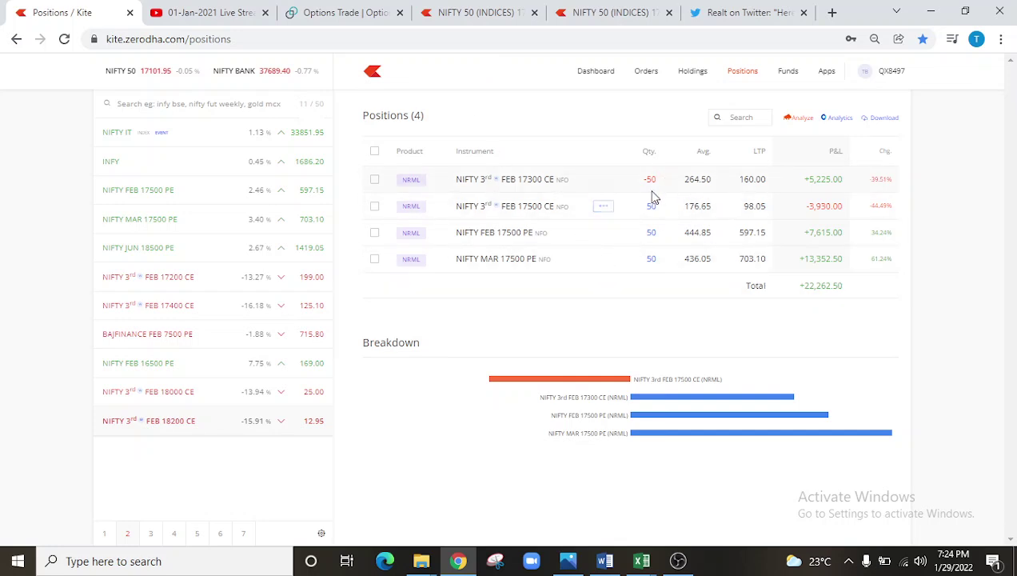
left_click(642, 560)
left_click(646, 526)
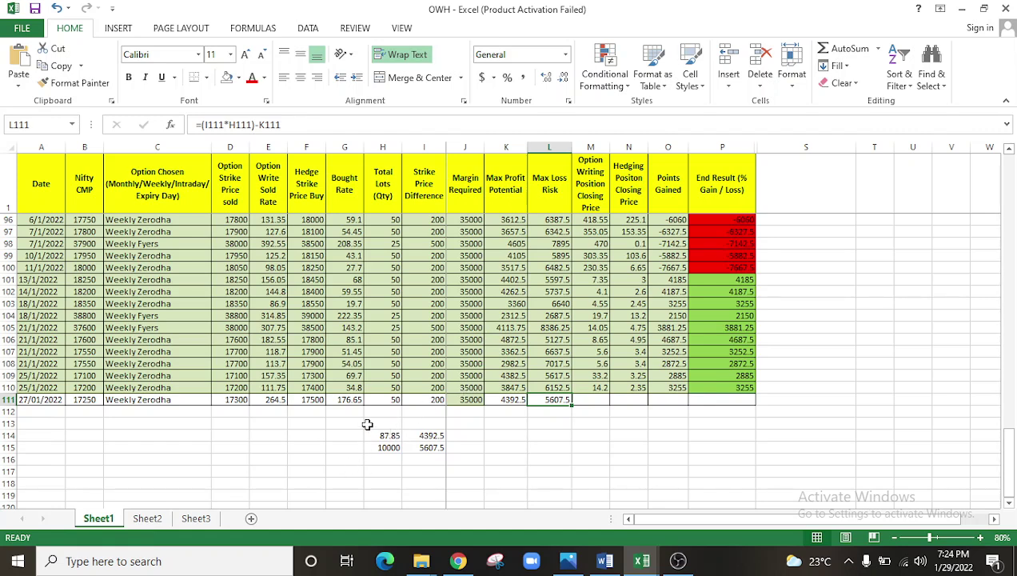
left_click(10, 399)
left_click(419, 421)
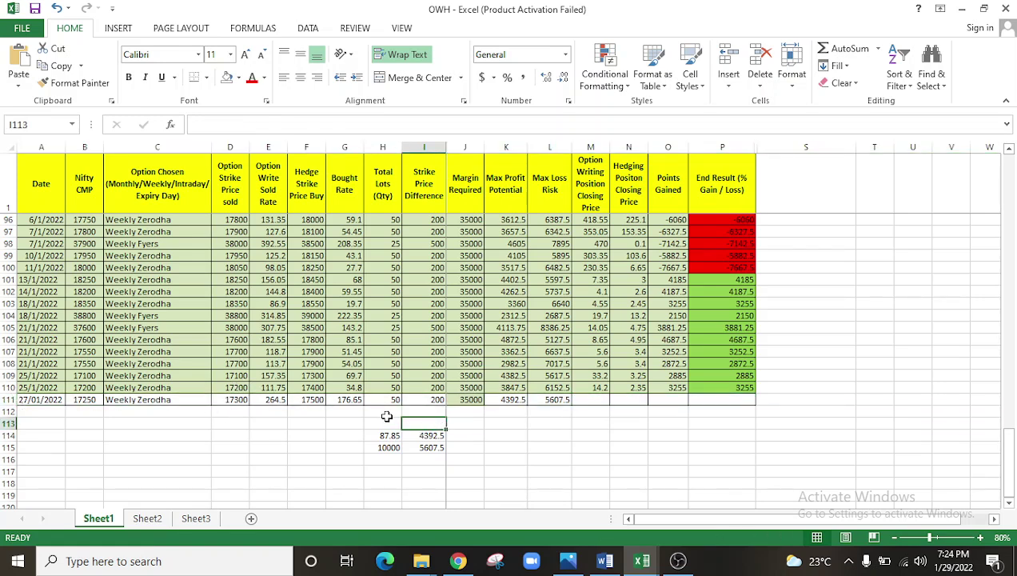
left_click_drag(382, 432, 440, 453)
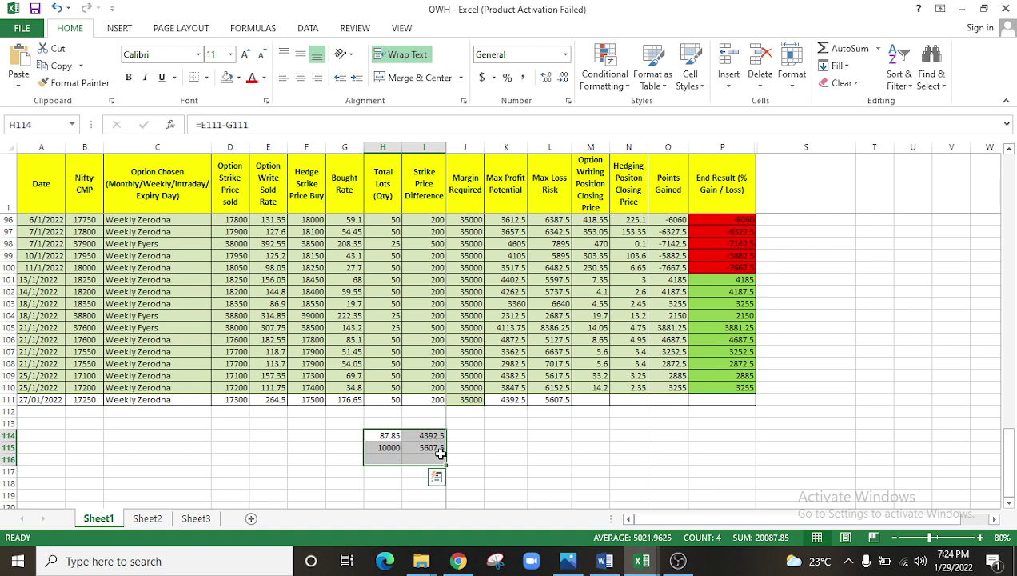
left_click(386, 435)
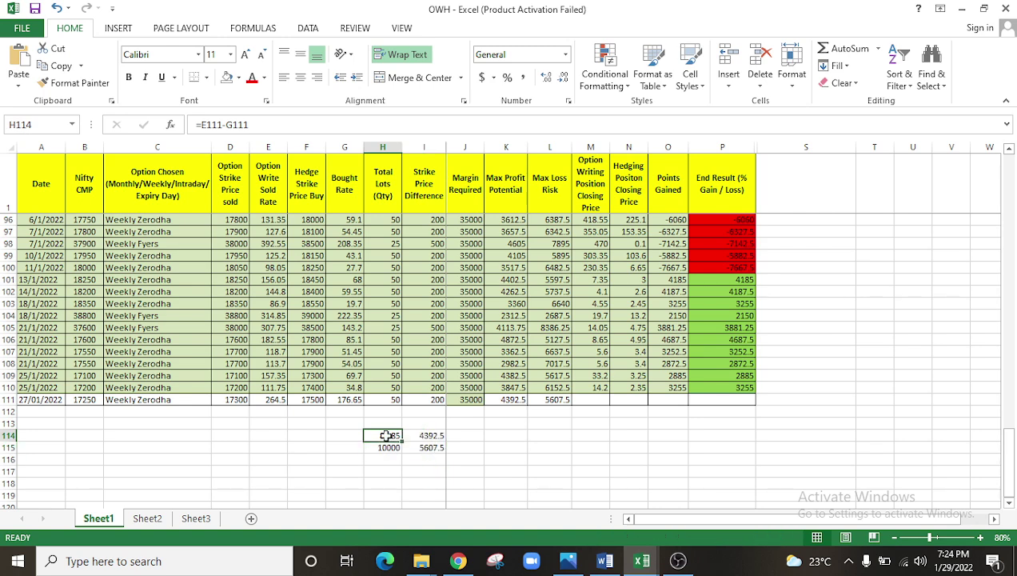
Step: Switch to Chrome and show the YouTube page of the 01-Jan-2021 Live Stream
left_click(463, 561)
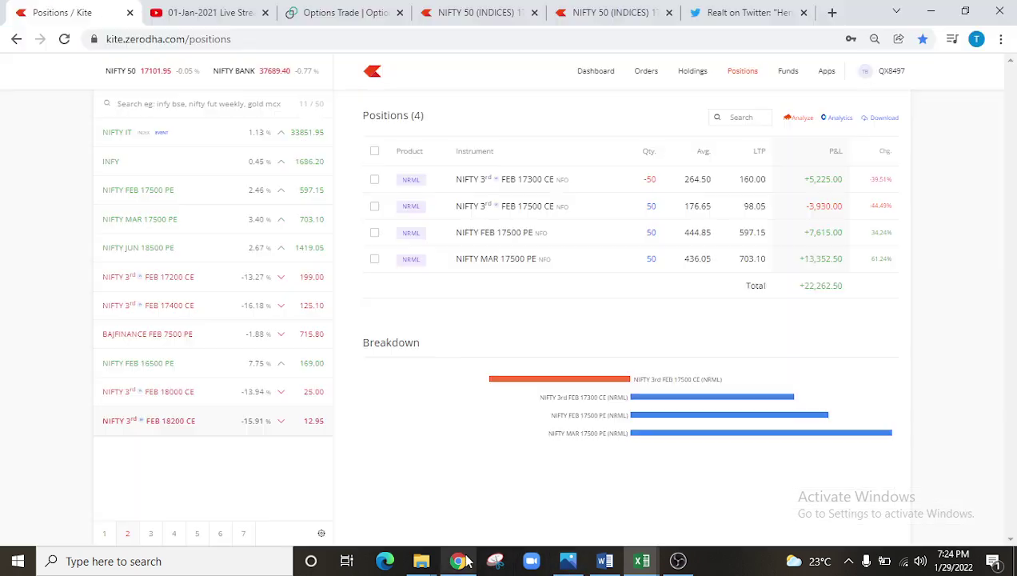
left_click(220, 14)
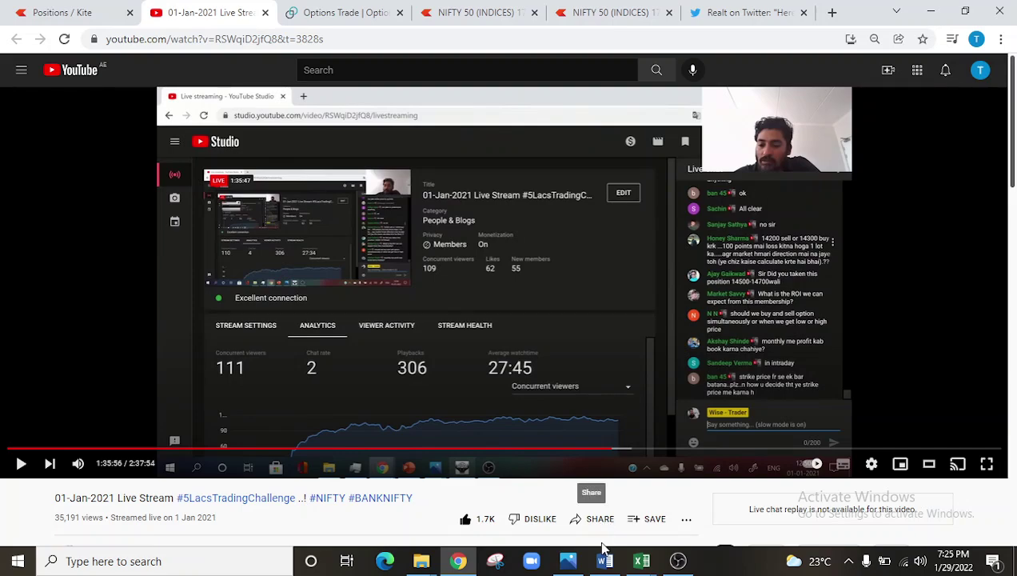
Step: Switch to the WT Voice document in Word, read its trading notes down to the two kinds of traders section, and minimize it
left_click(610, 568)
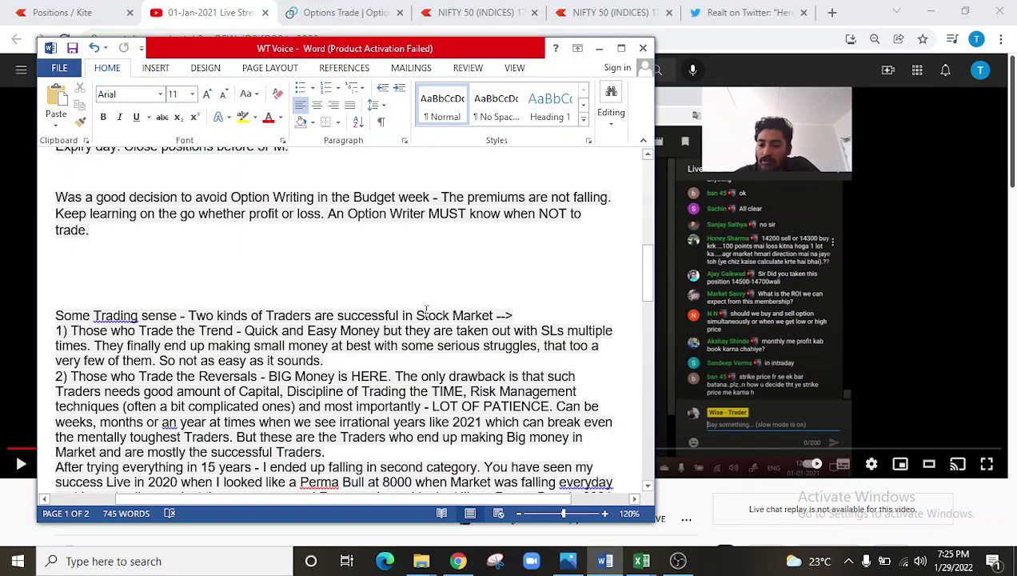
scroll(426, 309, "up", 10)
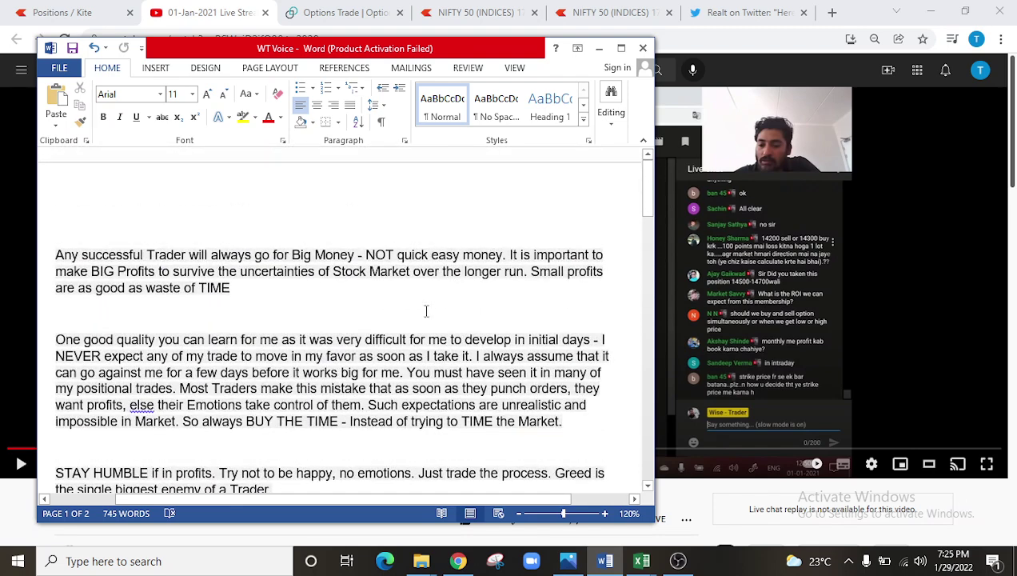
left_click(316, 242)
scroll(311, 223, "down", 3)
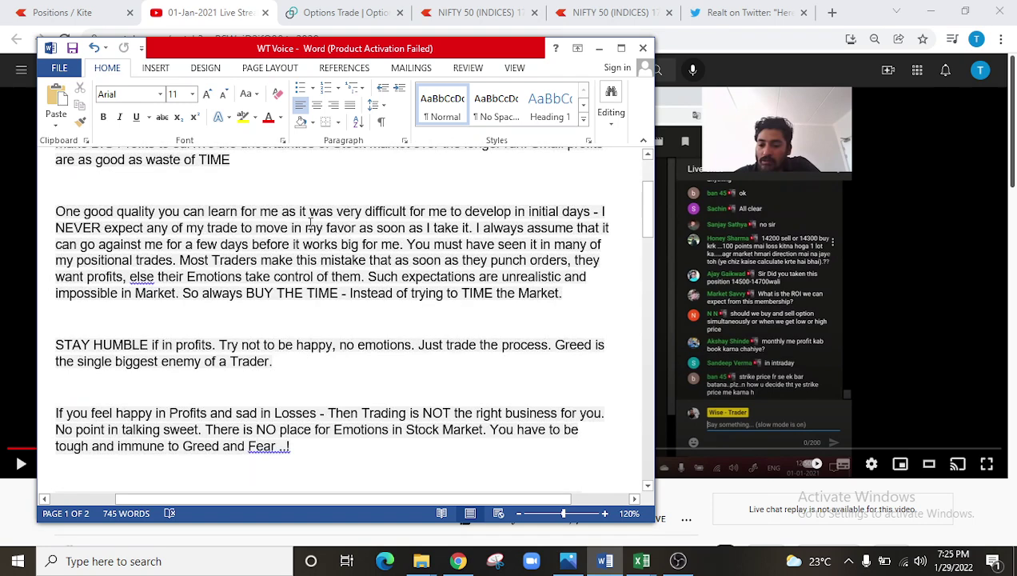
scroll(310, 223, "down", 4)
scroll(311, 223, "down", 4)
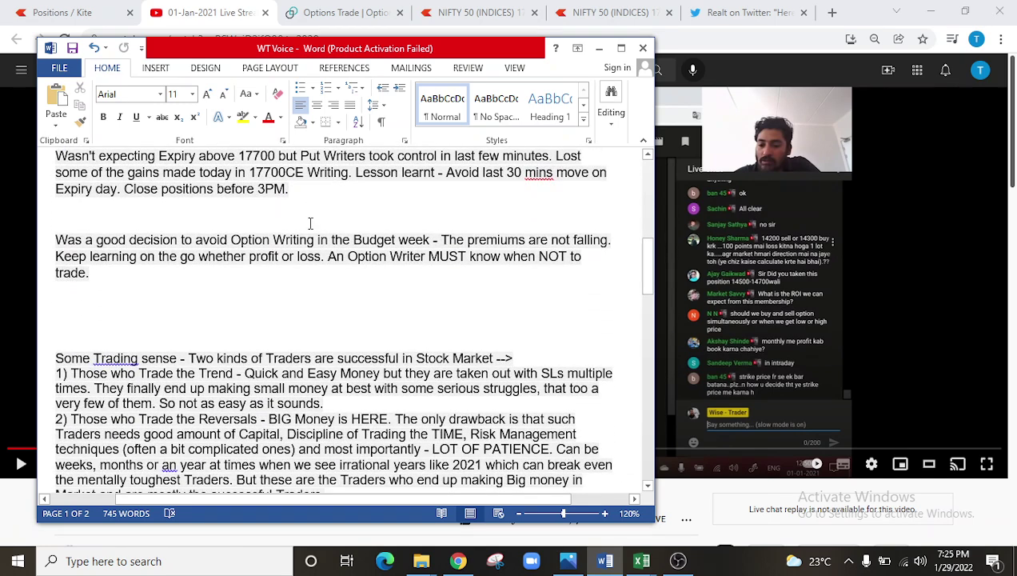
scroll(310, 223, "up", 6)
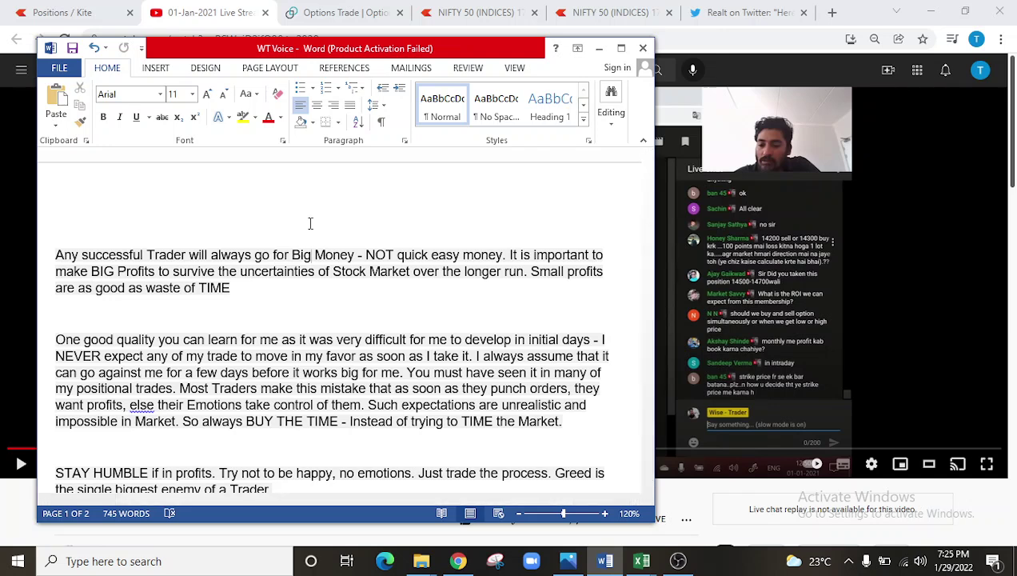
scroll(310, 224, "down", 4)
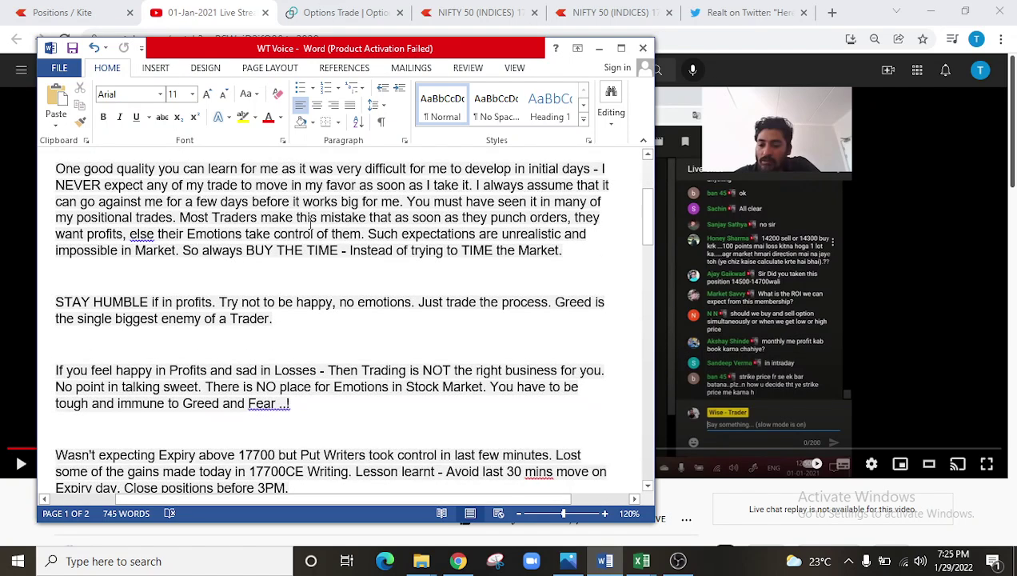
scroll(311, 223, "down", 5)
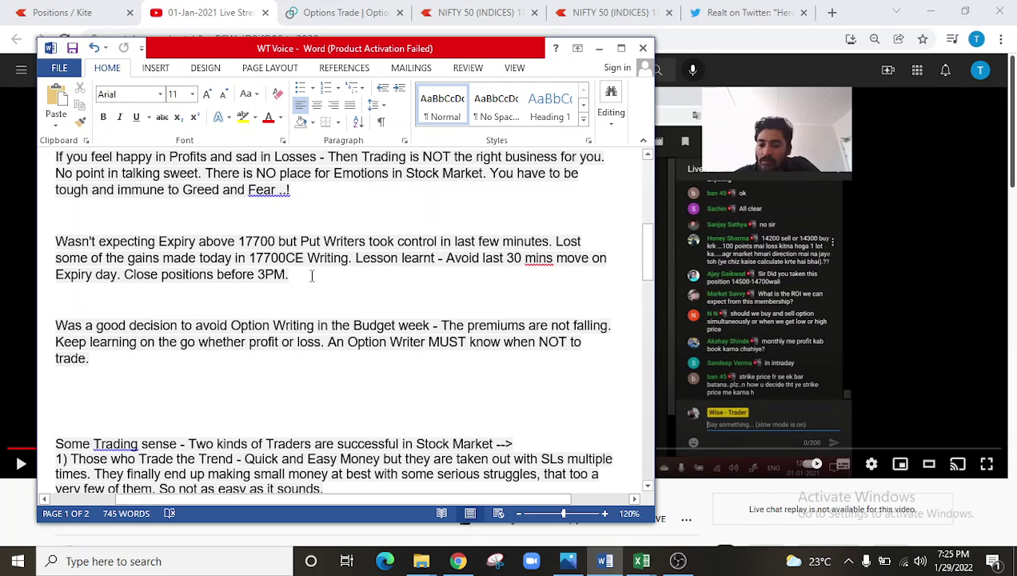
scroll(312, 275, "down", 3)
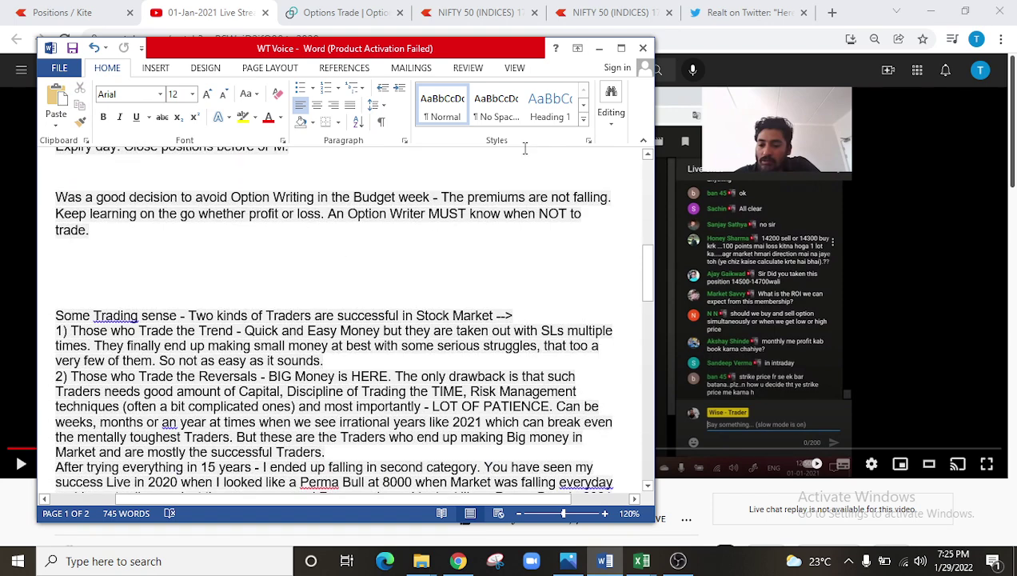
scroll(457, 262, "up", 11)
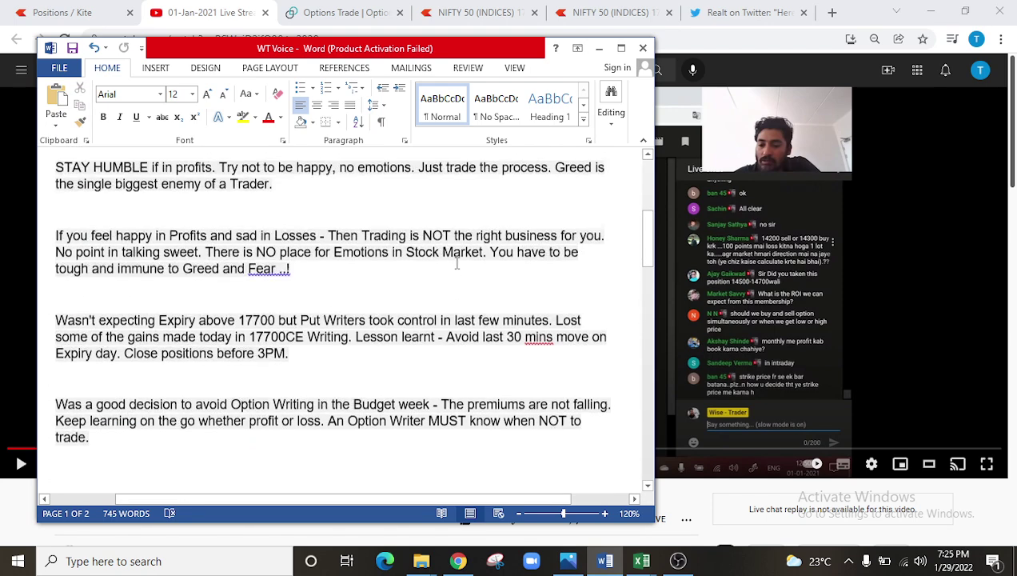
scroll(457, 262, "down", 1)
scroll(456, 263, "down", 6)
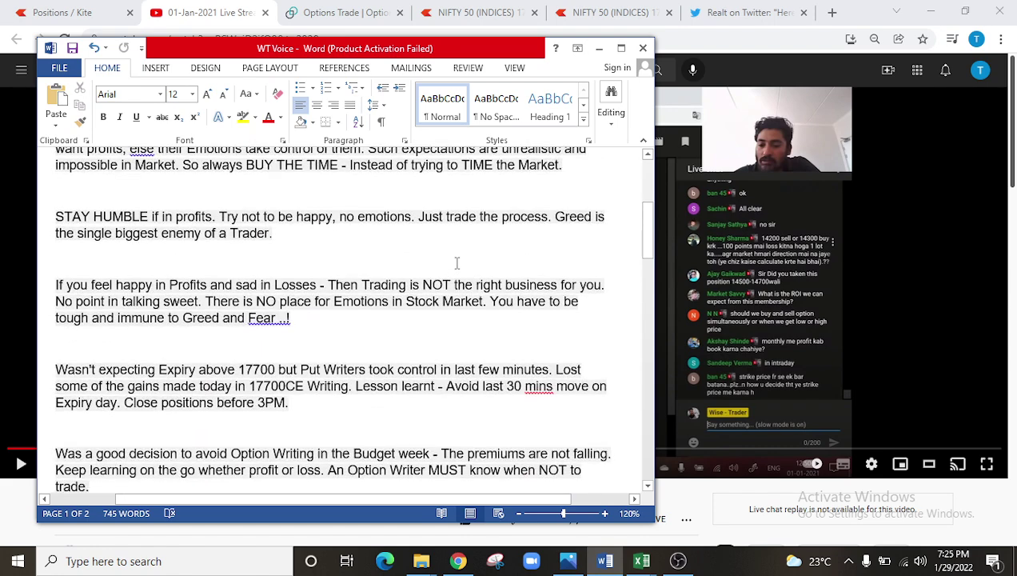
scroll(457, 262, "down", 4)
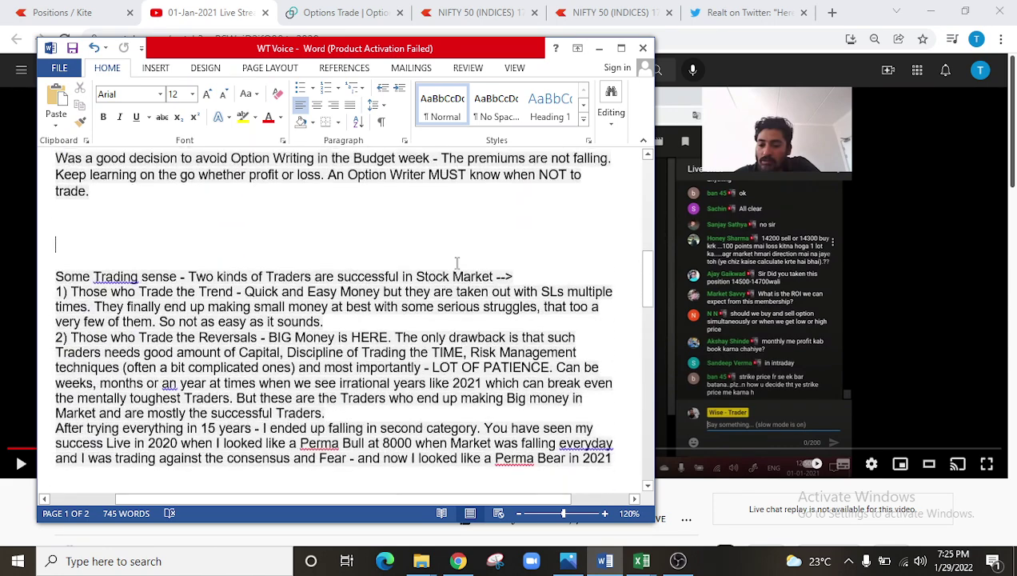
scroll(457, 262, "down", 4)
scroll(452, 261, "up", 15)
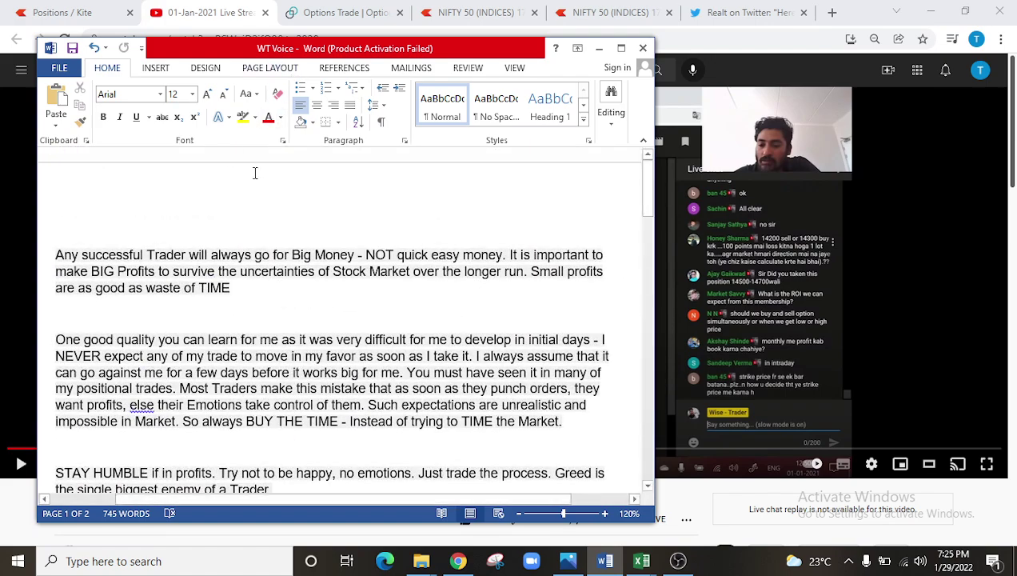
scroll(257, 200, "down", 5)
scroll(256, 200, "down", 2)
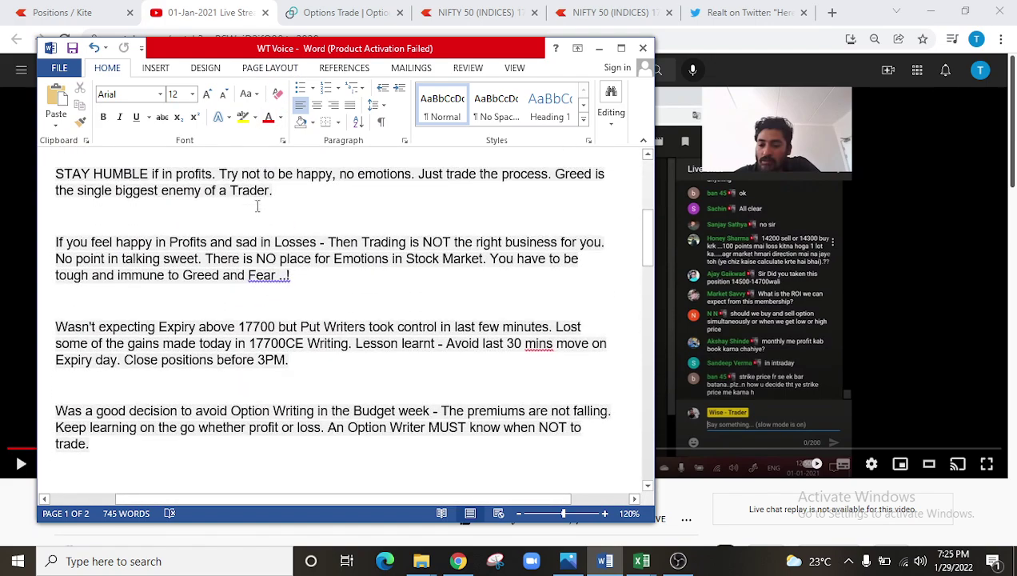
scroll(315, 274, "down", 2)
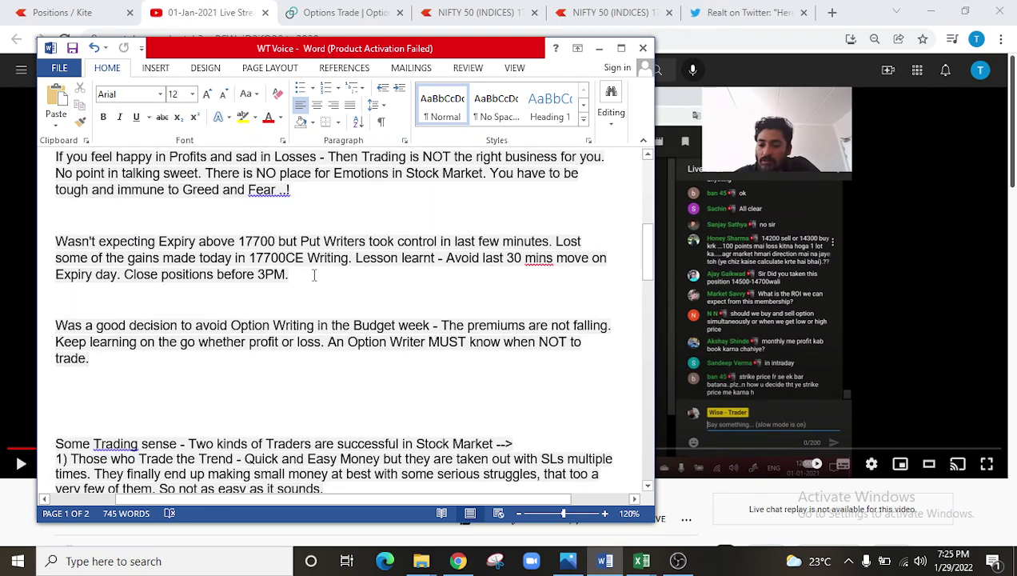
scroll(314, 274, "down", 3)
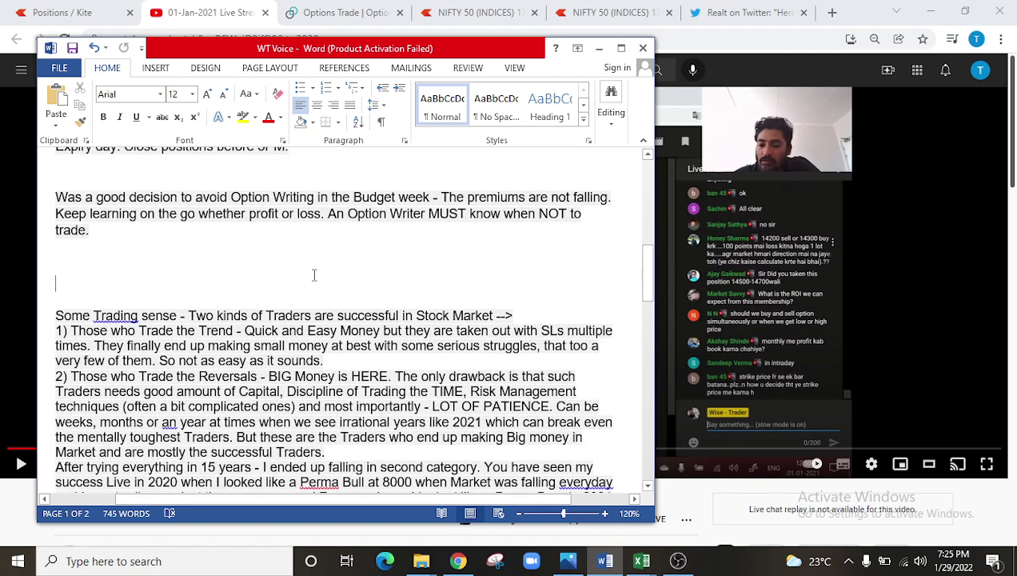
left_click(599, 48)
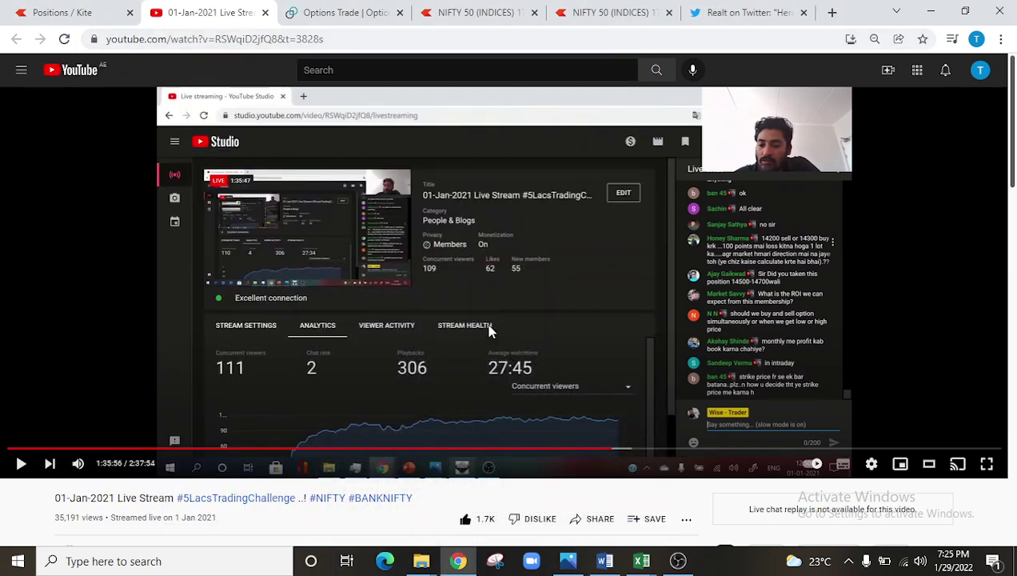
Step: Switch to the OWH workbook in Excel to view the row 111 trade, and minimize it
left_click(647, 562)
left_click(648, 563)
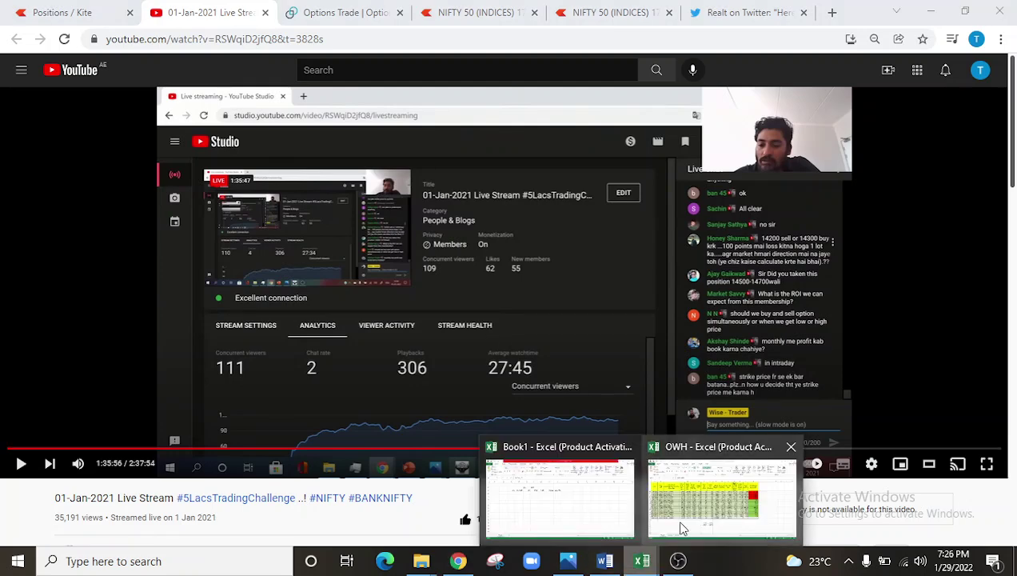
left_click(680, 516)
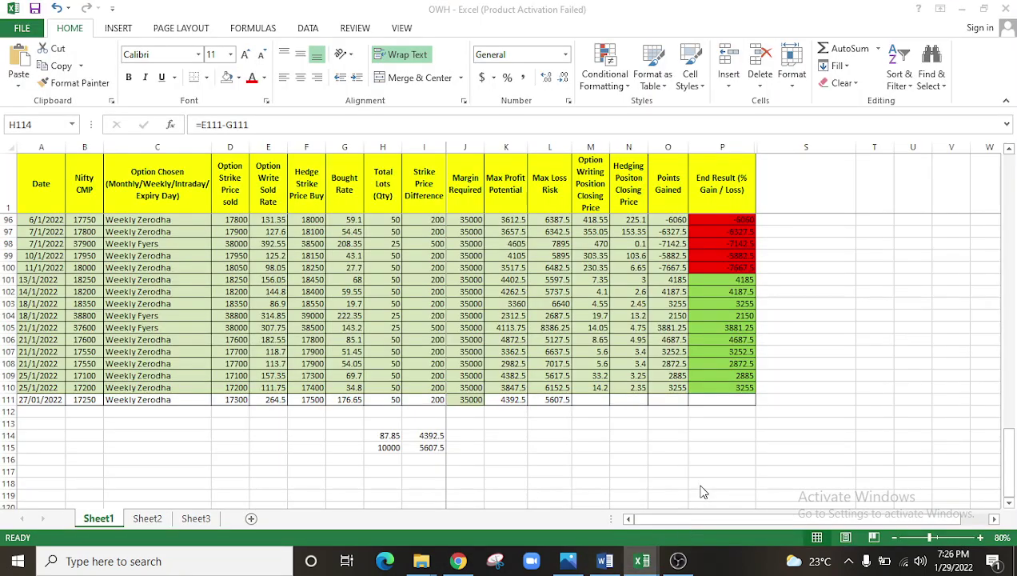
left_click(963, 9)
Step: Play the 01-Jan-2021 live stream on YouTube through its premium and net profit calculation, pausing at 1:38:13 and 1:38:55
left_click(483, 250)
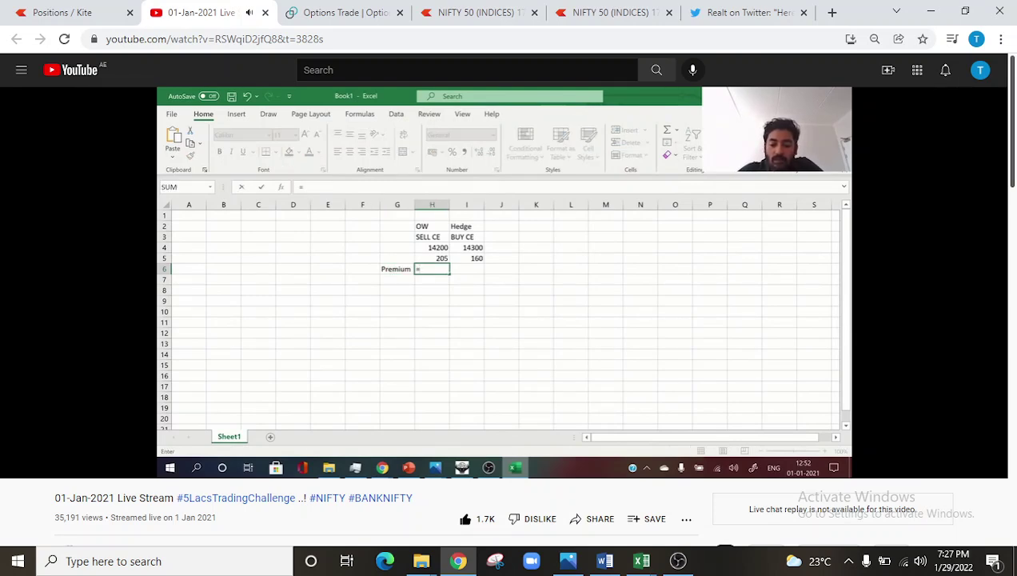
left_click(661, 377)
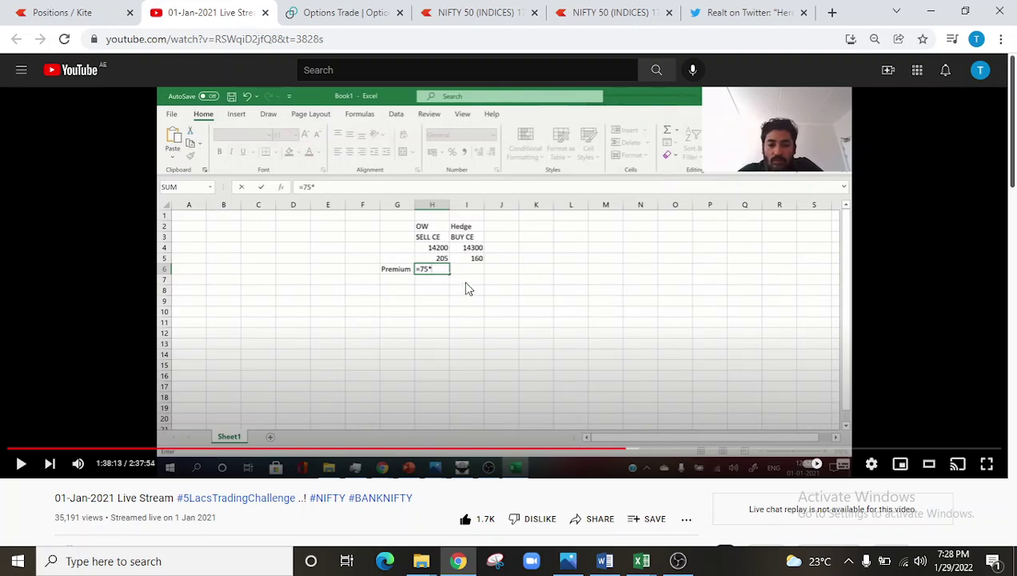
left_click(526, 283)
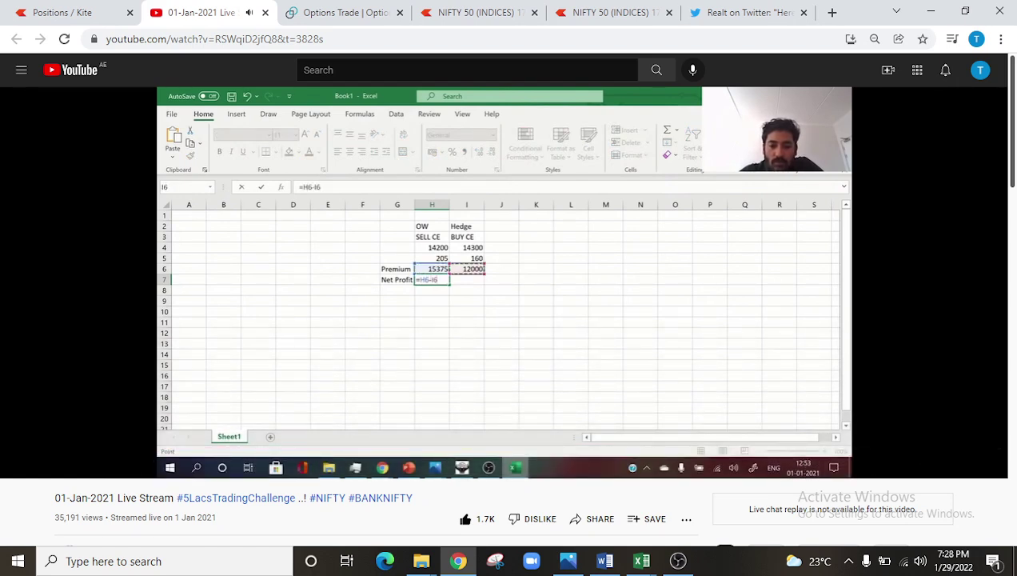
left_click(521, 318)
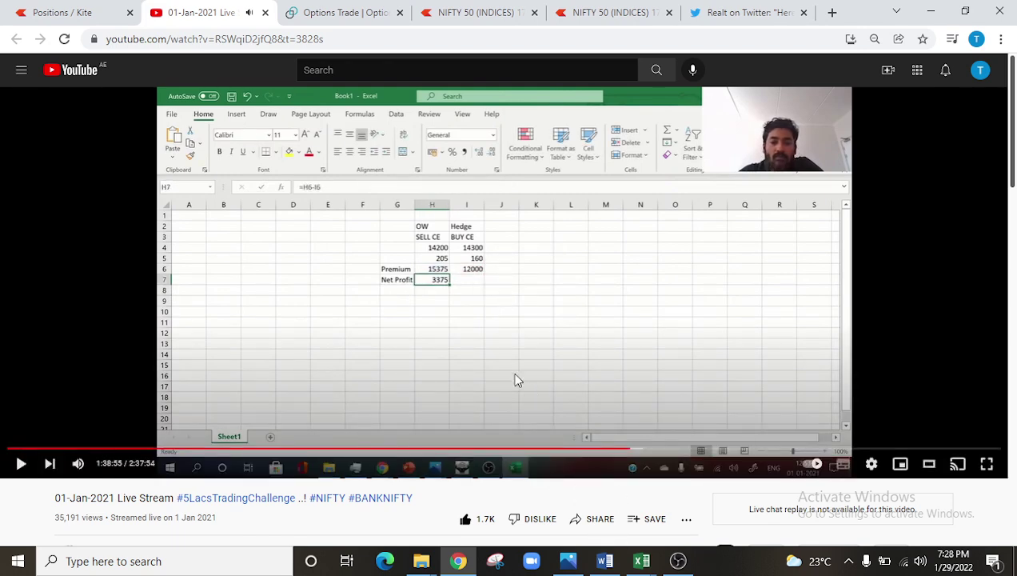
Step: Switch to the OWH workbook and calculate the sold option's premium in H117 with =E111*H111
left_click(642, 561)
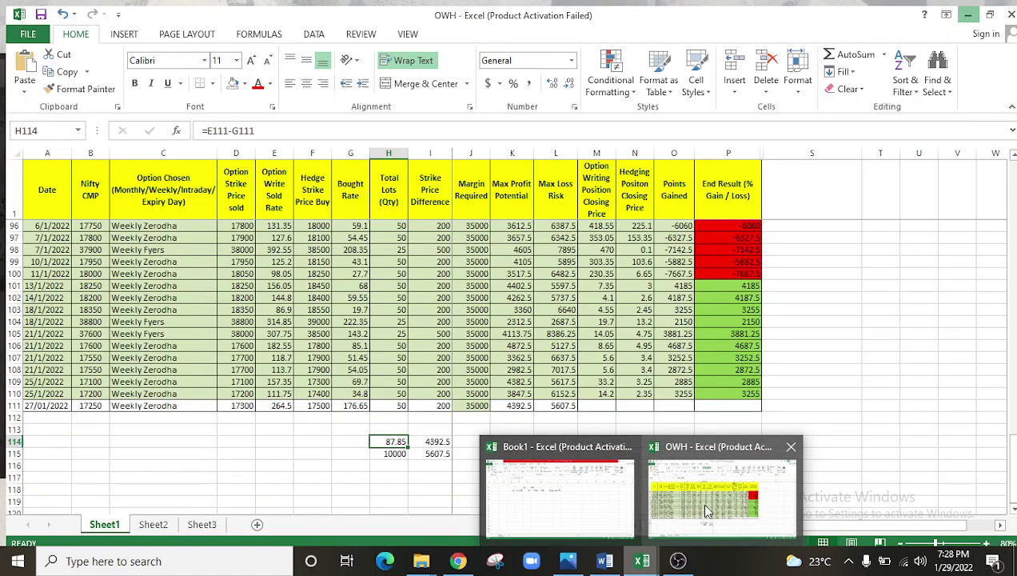
left_click(706, 510)
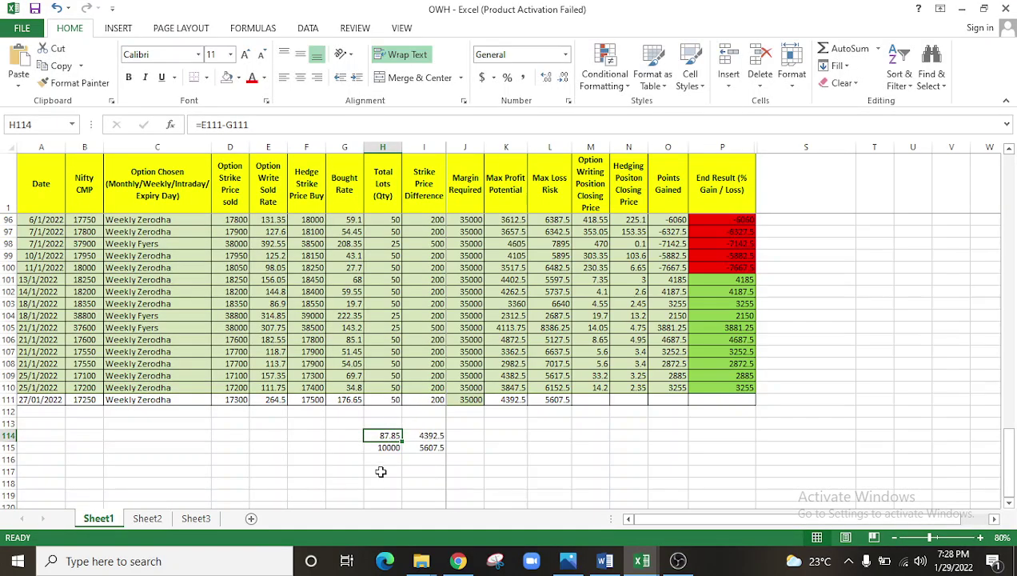
left_click(382, 474)
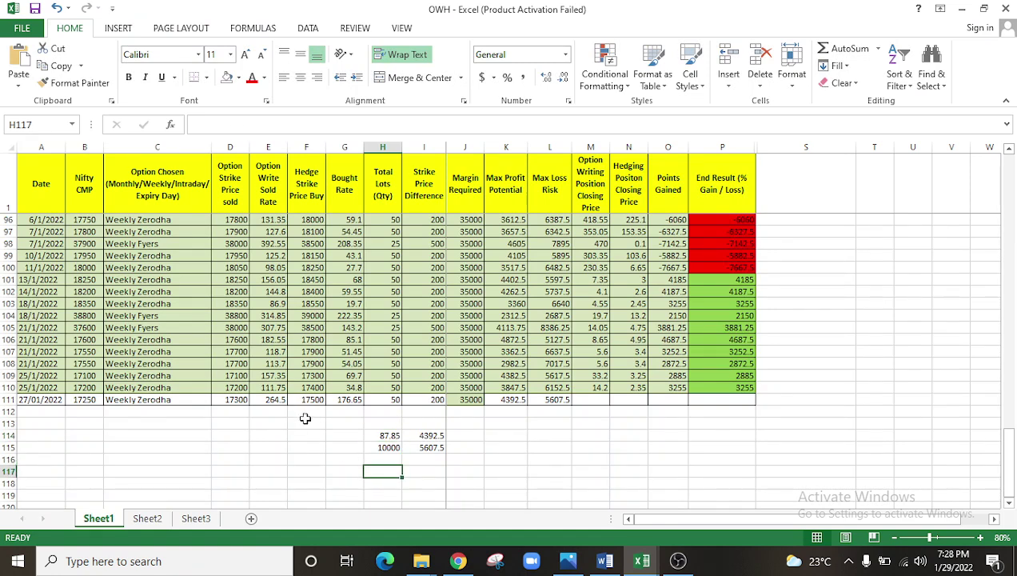
type("=")
left_click(270, 397)
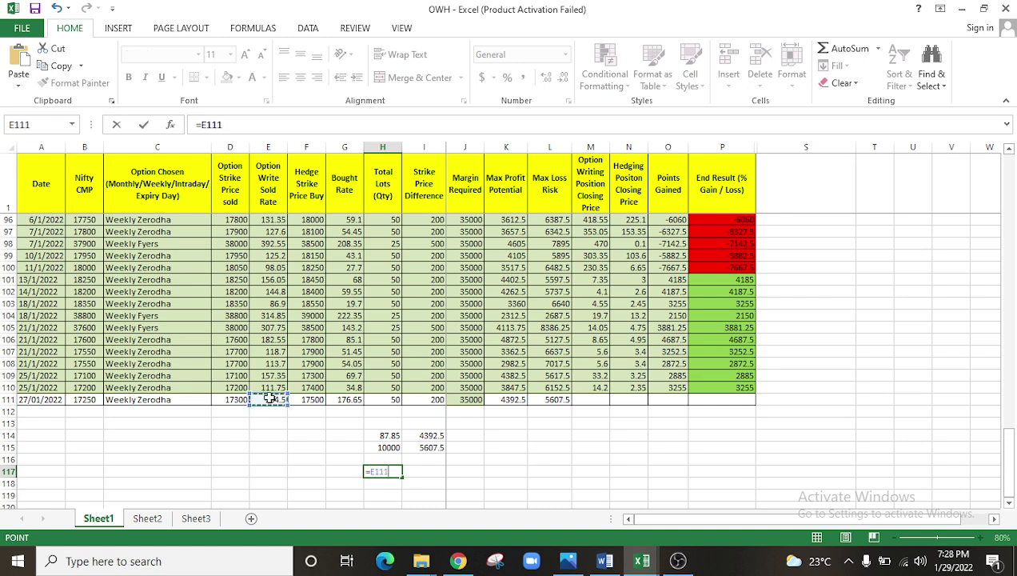
type("*")
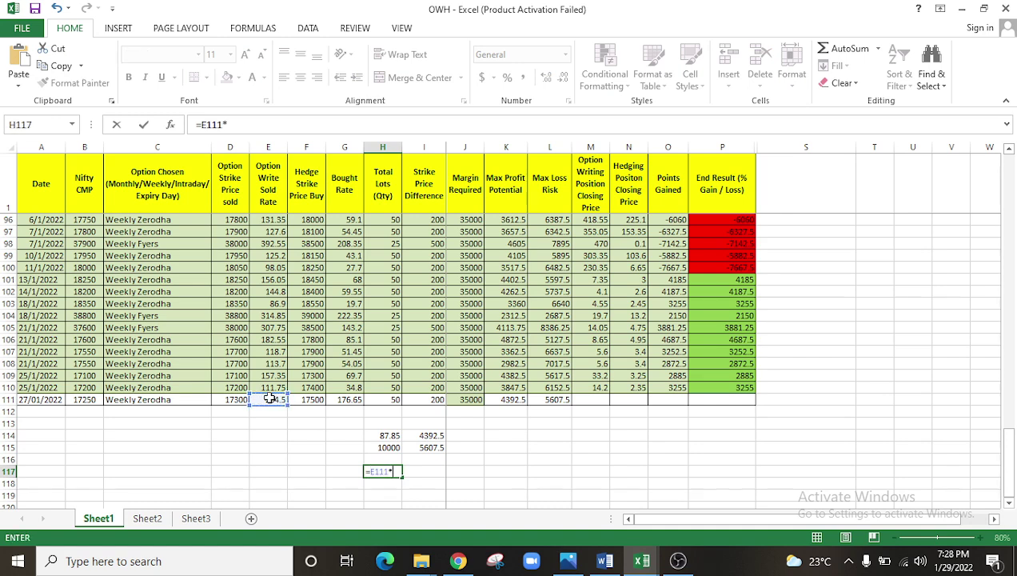
left_click(390, 399)
key("Return")
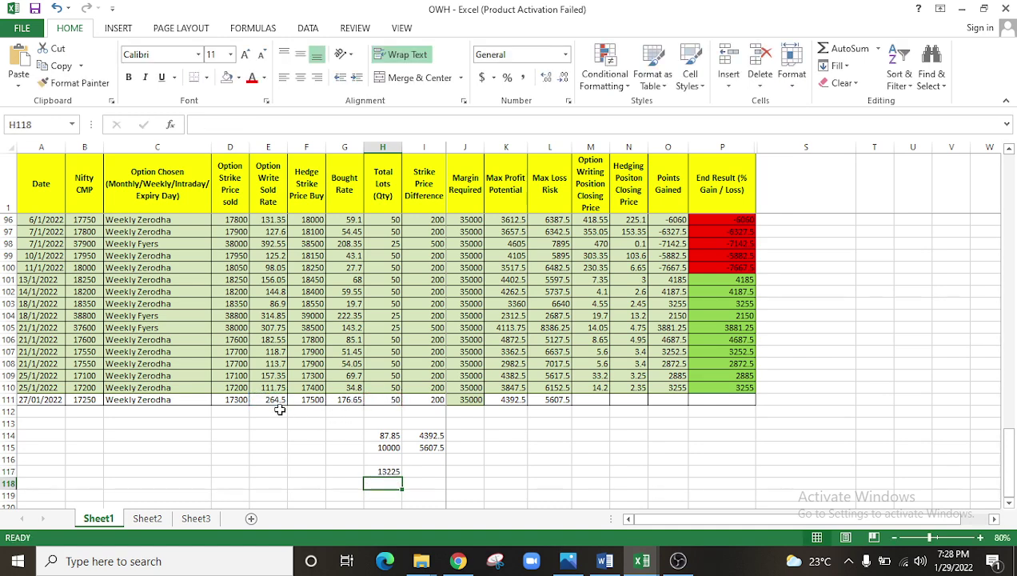
Step: Check the sold strike and rate in D111:E111, the NIFTY 17300 CE P&L in Kite, and the premium formula in H117 of OWH
left_click_drag(217, 396, 276, 400)
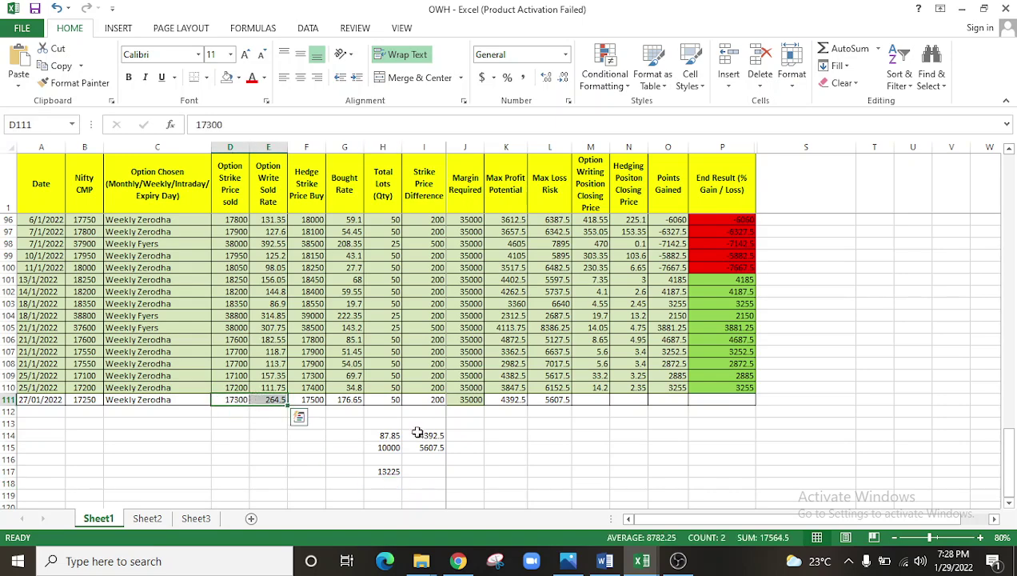
left_click(458, 560)
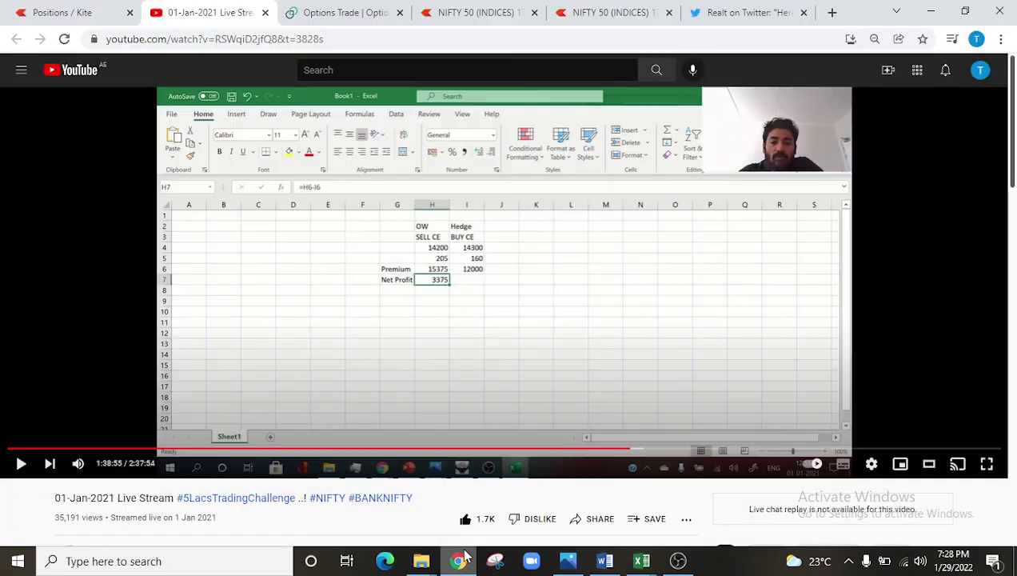
left_click(136, 6)
double_click(817, 180)
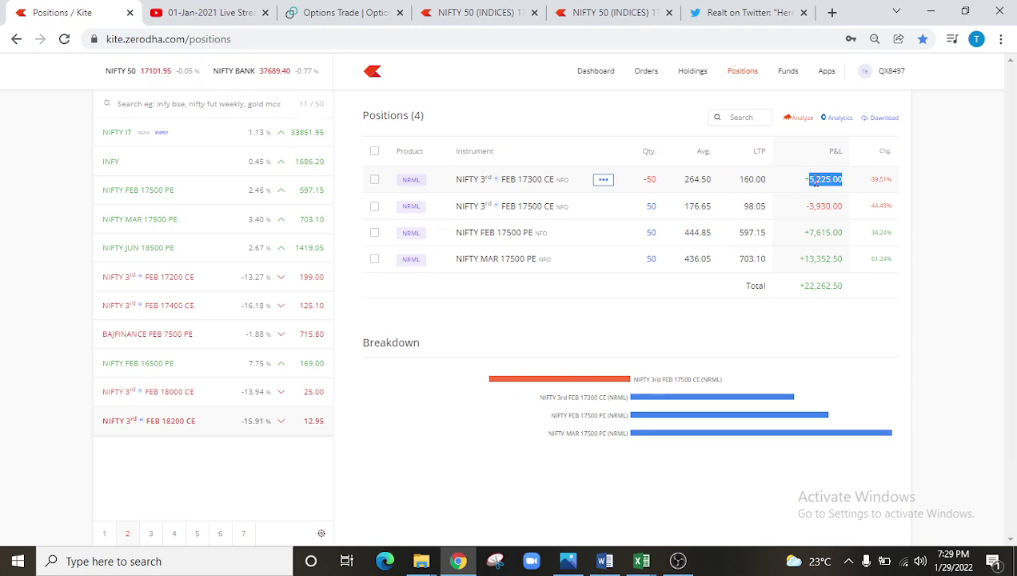
left_click(642, 560)
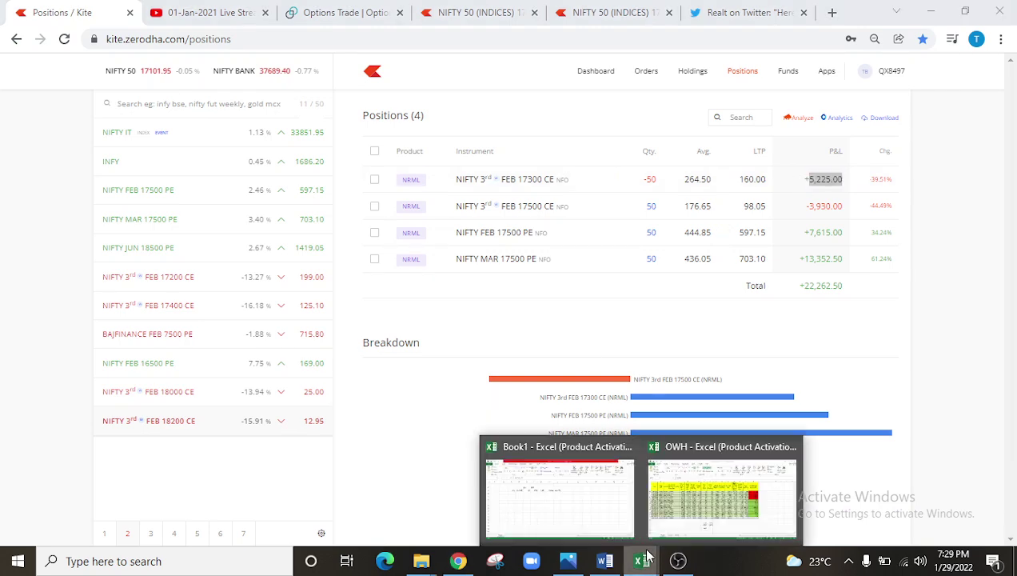
left_click(683, 512)
left_click(383, 471)
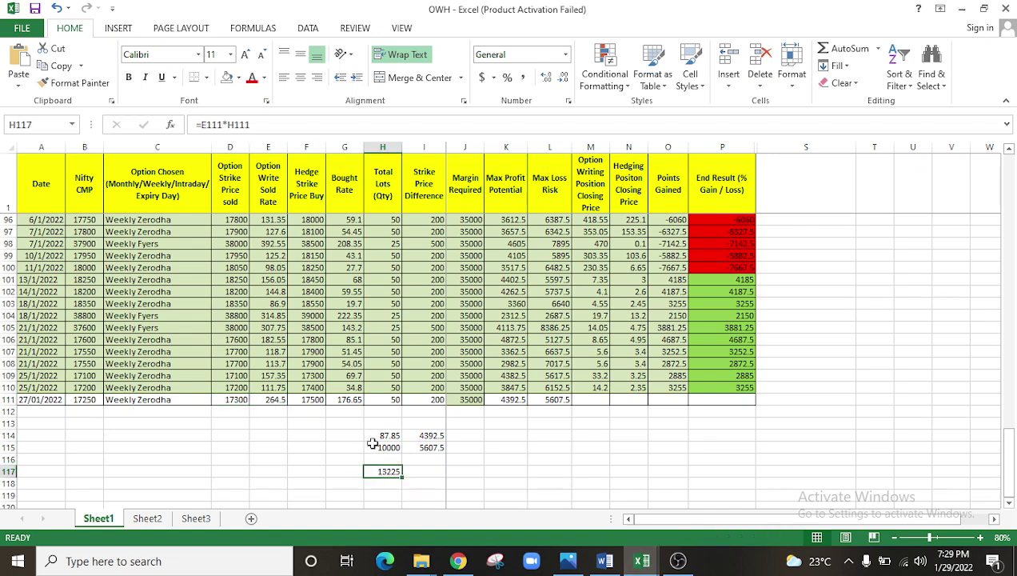
left_click(460, 561)
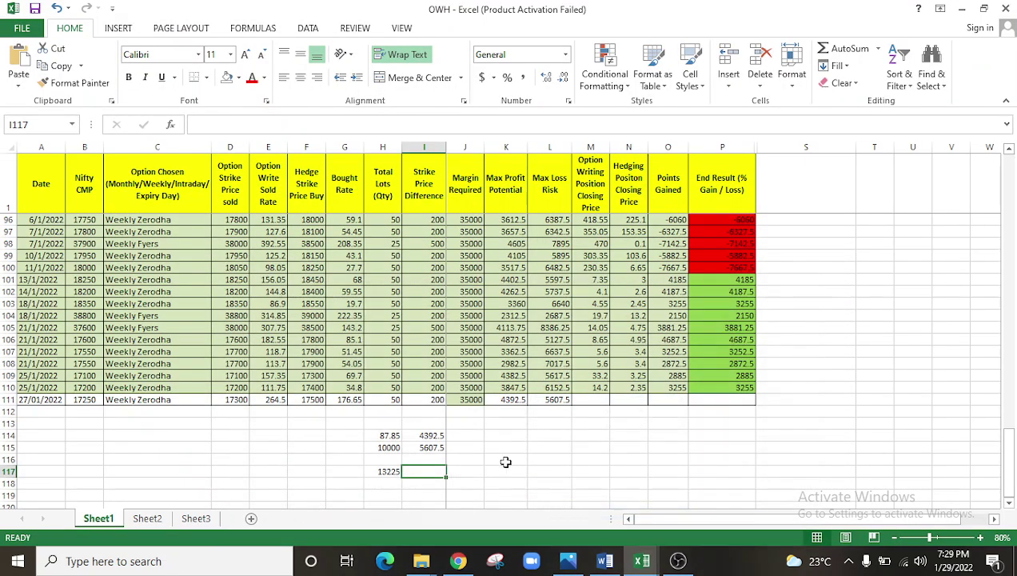
left_click(931, 11)
Step: Calculate the bought hedge option's premium in I117 of OWH with =G111*H111
type("=")
left_click(344, 399)
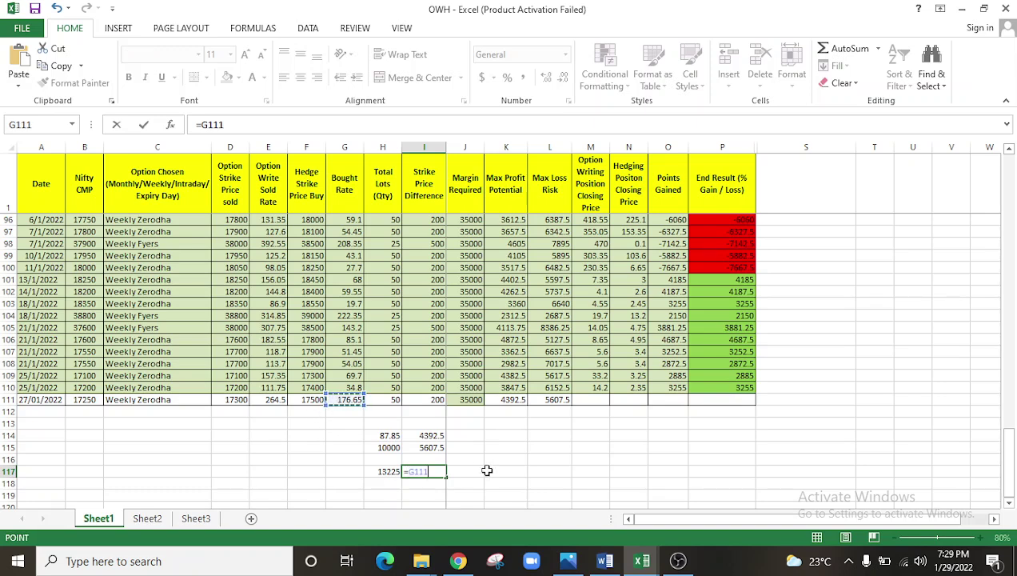
type("*")
left_click(395, 399)
key("Return")
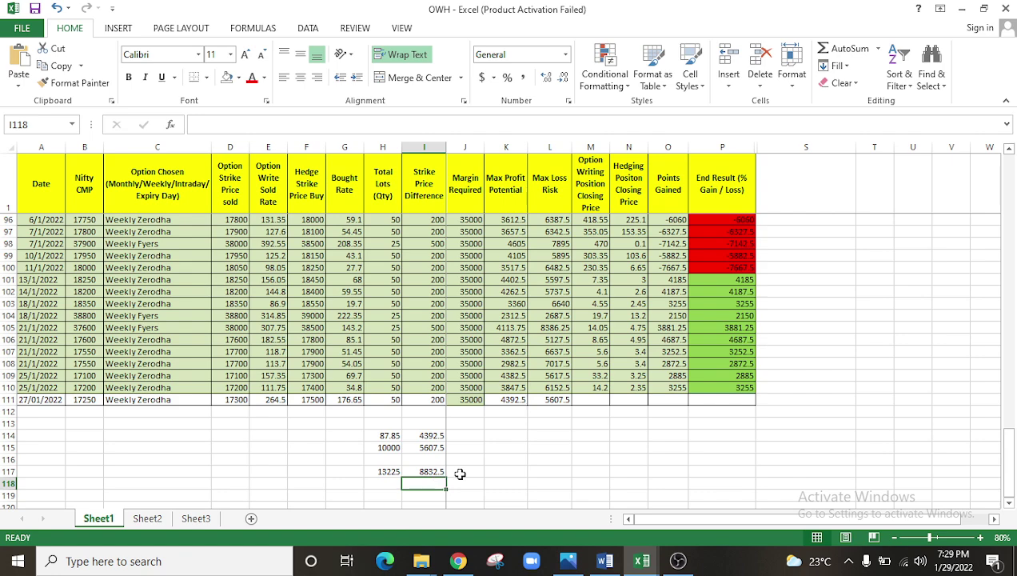
Step: Calculate the net premium in J117 with =H117-I117
left_click(462, 474)
type("=")
scroll(395, 494, "up", 3)
scroll(395, 498, "down", 3)
left_click(395, 472)
type("-")
left_click(436, 472)
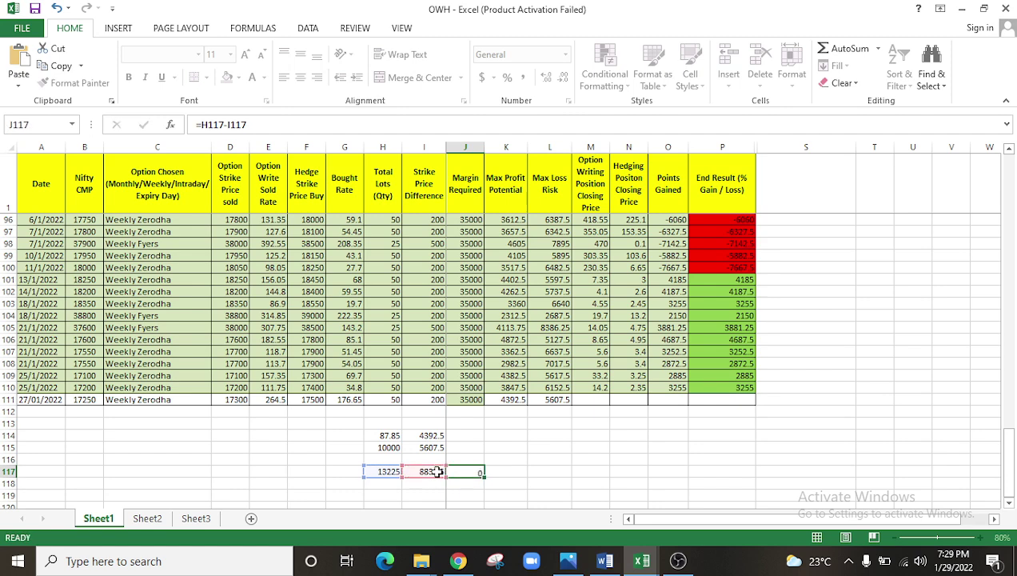
key("Return")
left_click(464, 472)
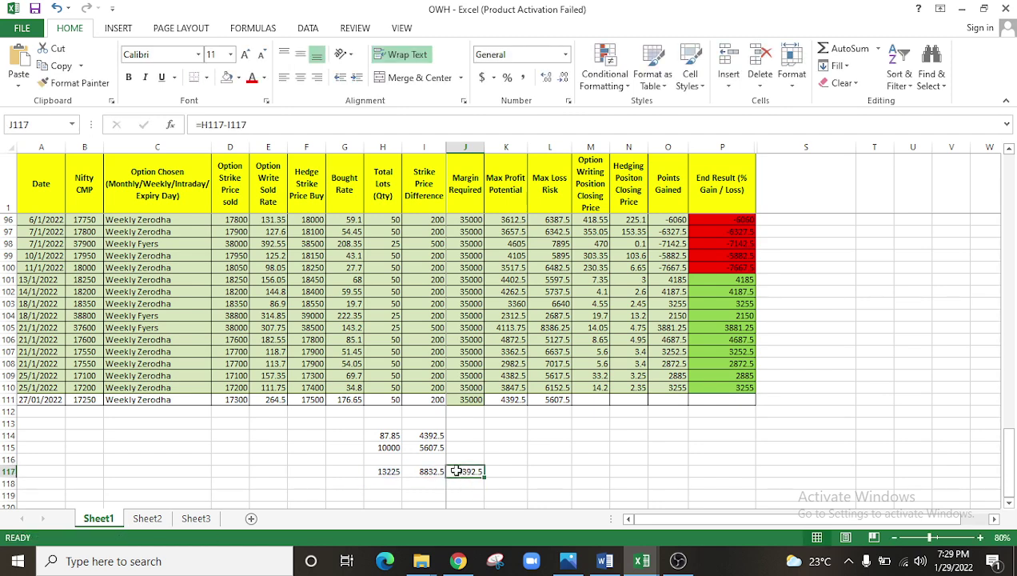
Step: Compare the net premium in J117 with the Max Profit Potential formula in K111
left_click(515, 395)
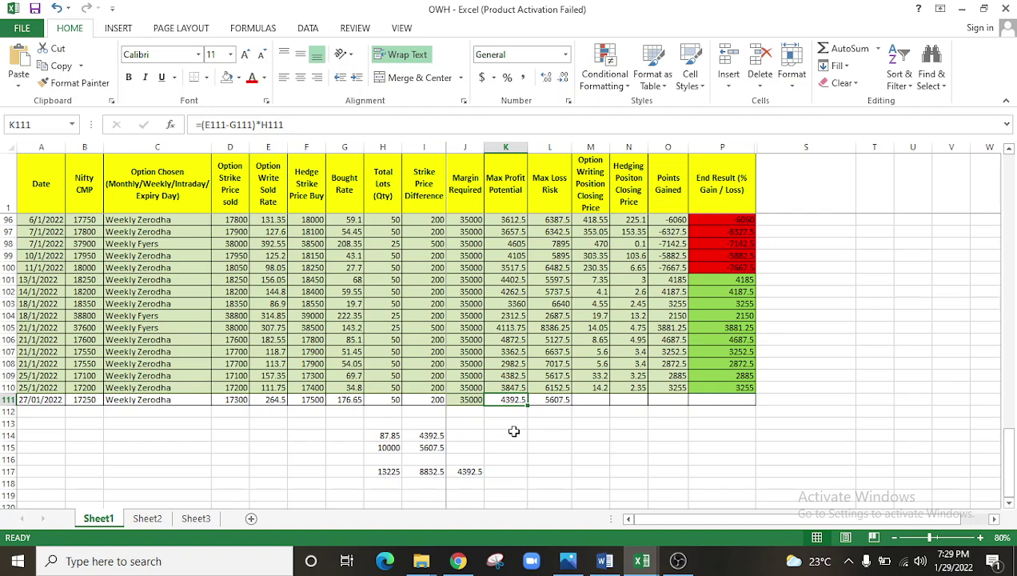
left_click(516, 435)
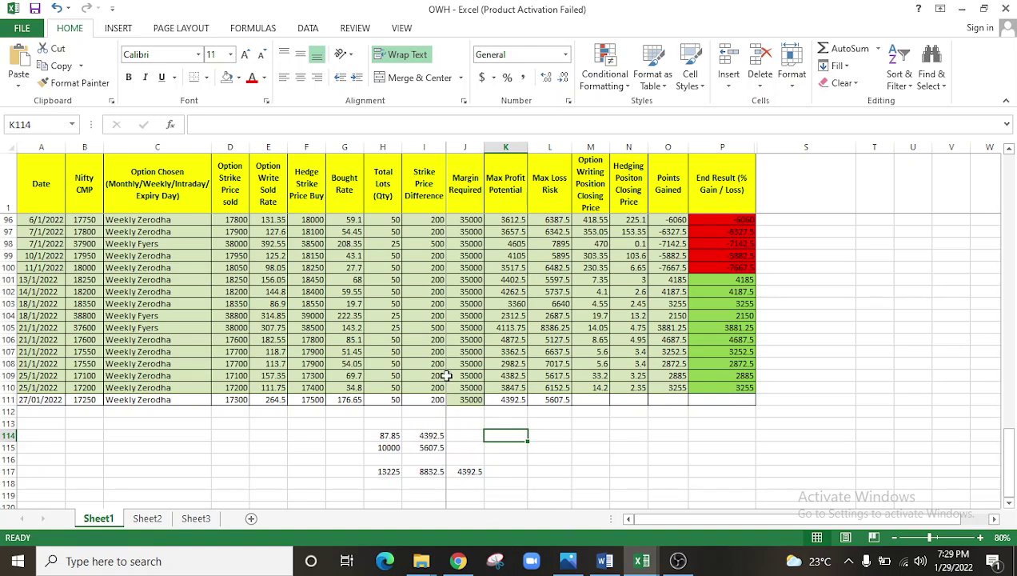
left_click(496, 447)
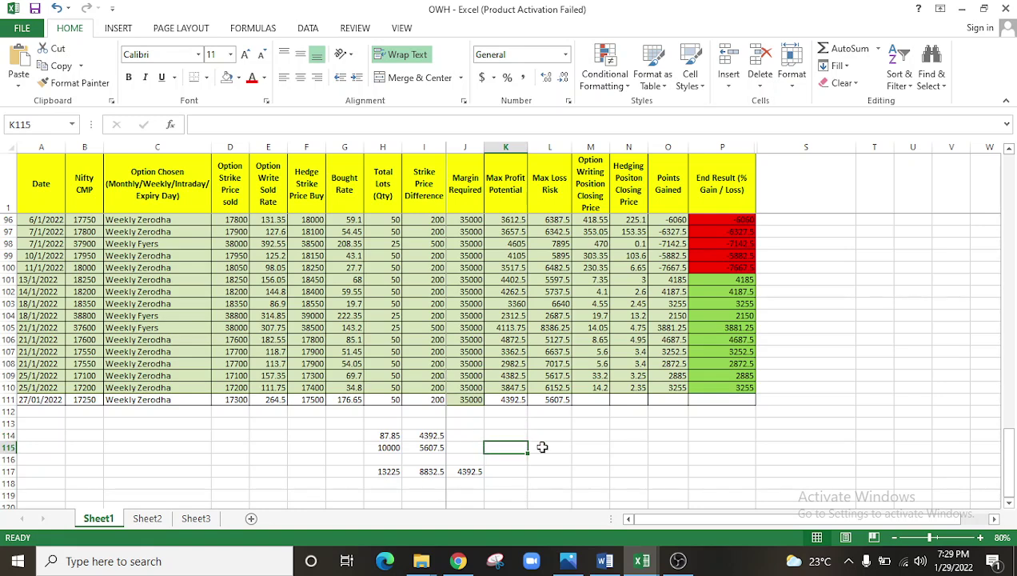
left_click(512, 464)
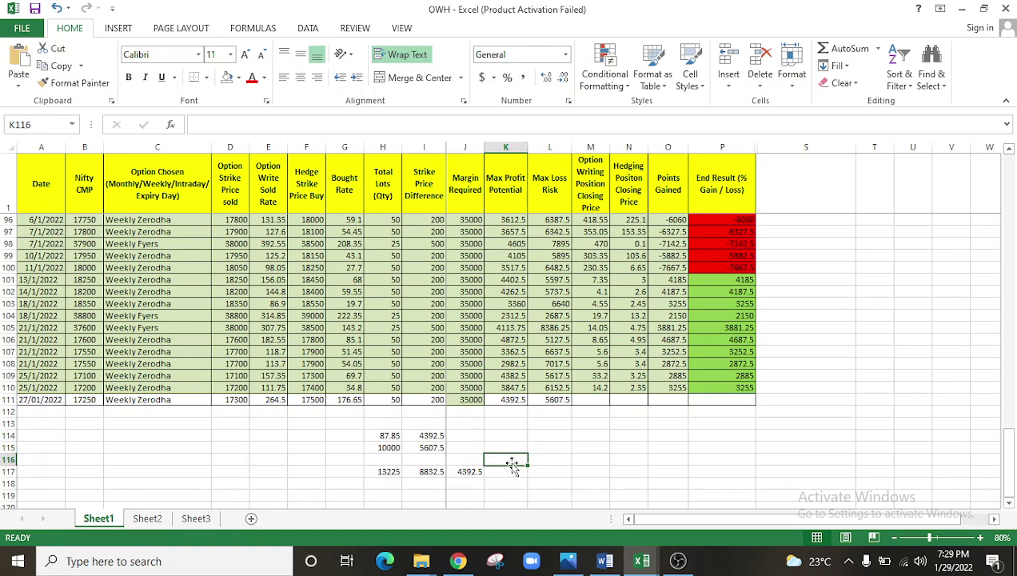
Step: Return to the live stream in Chrome and play it on to 1:39:24
left_click(458, 560)
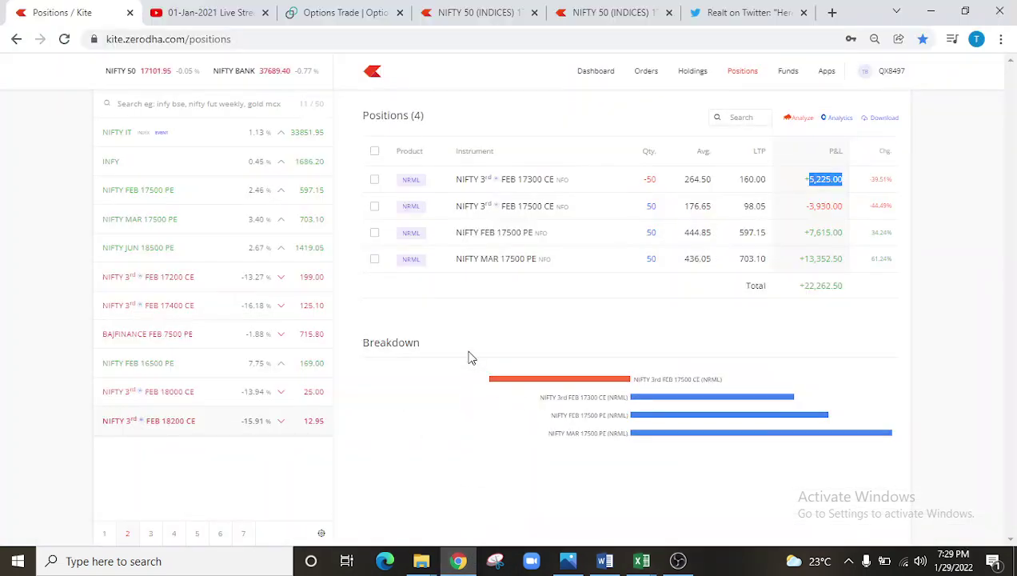
left_click(210, 13)
left_click(382, 227)
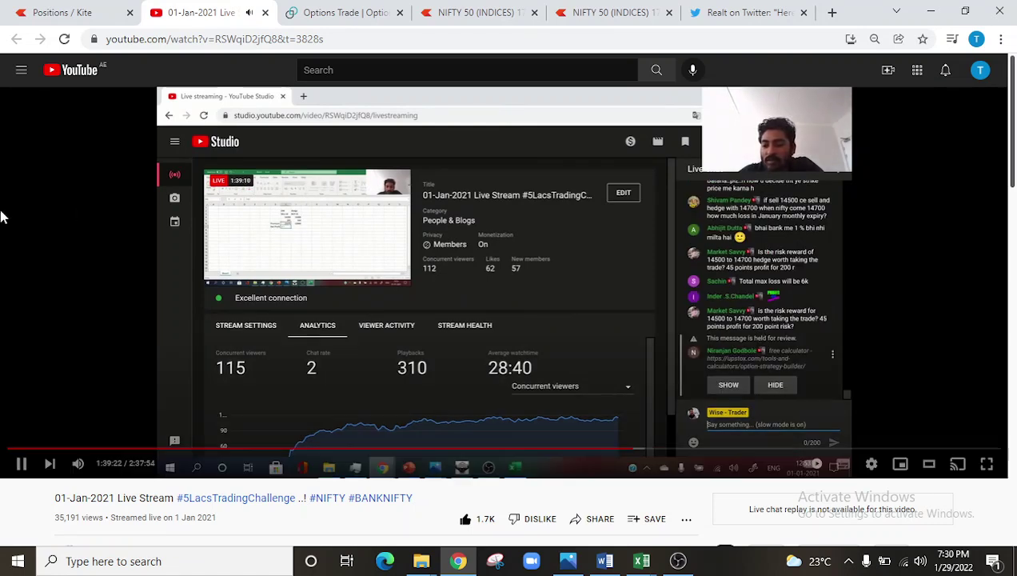
left_click(414, 281)
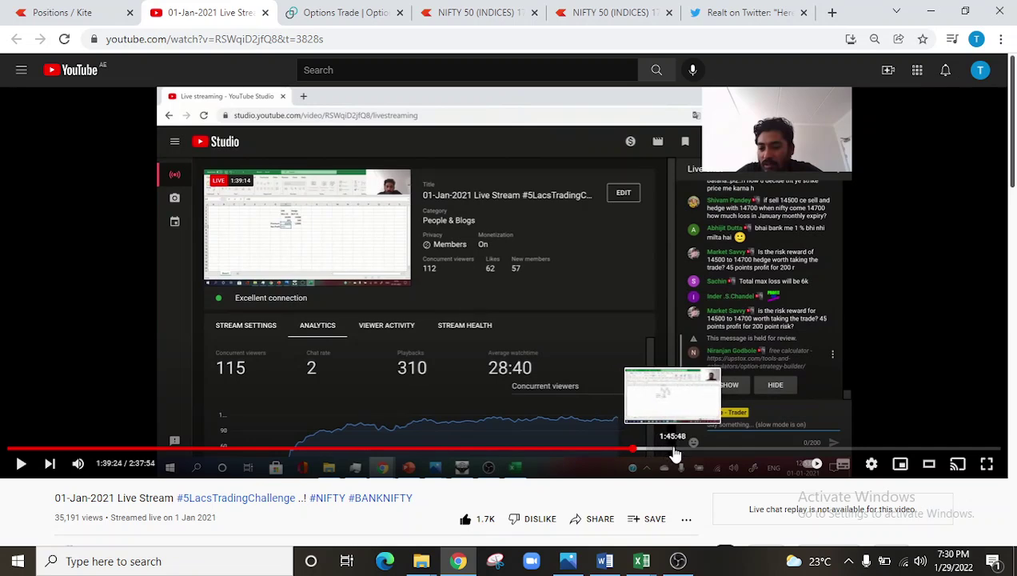
Step: Skip the live stream ahead to about 1:52 and play its expiry 14500 loss calculation, pausing at 1:55:06
left_click(715, 449)
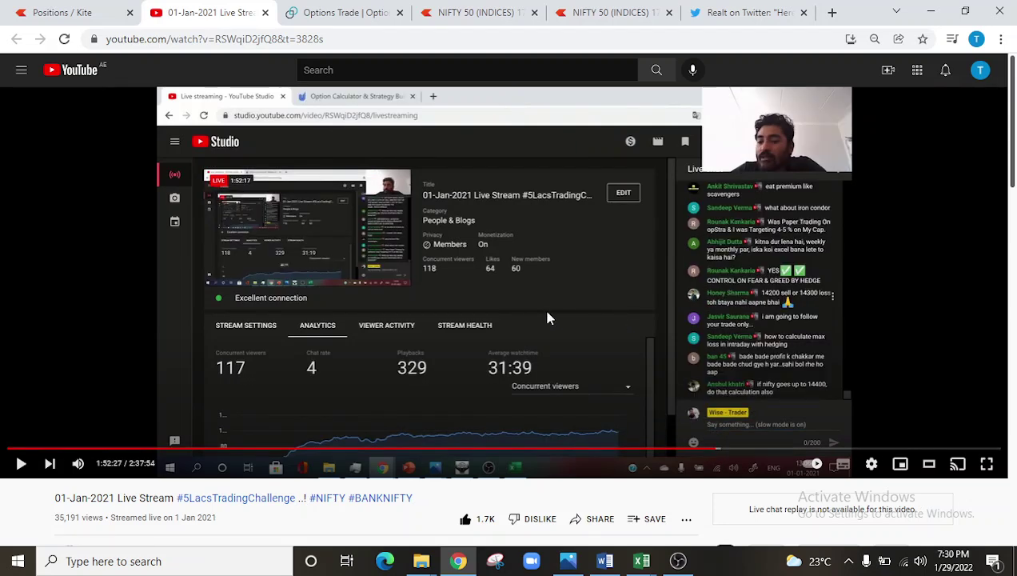
left_click(21, 463)
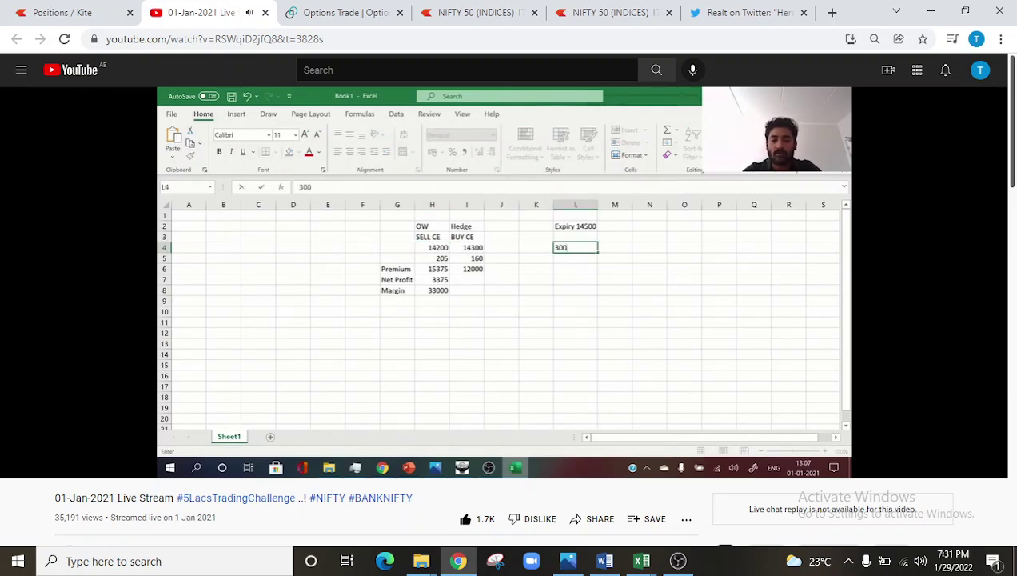
mouse_move(560, 320)
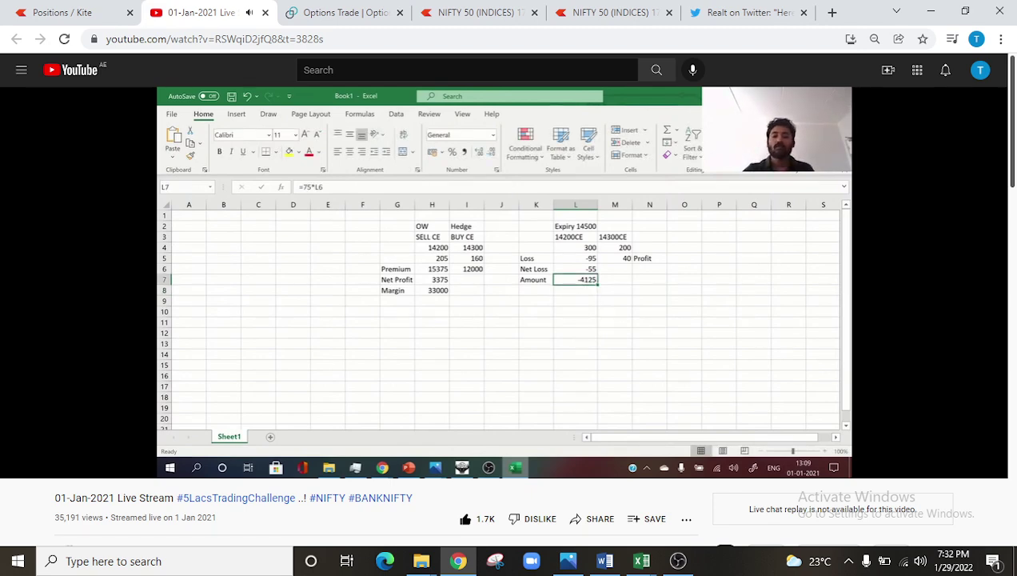
left_click(400, 323)
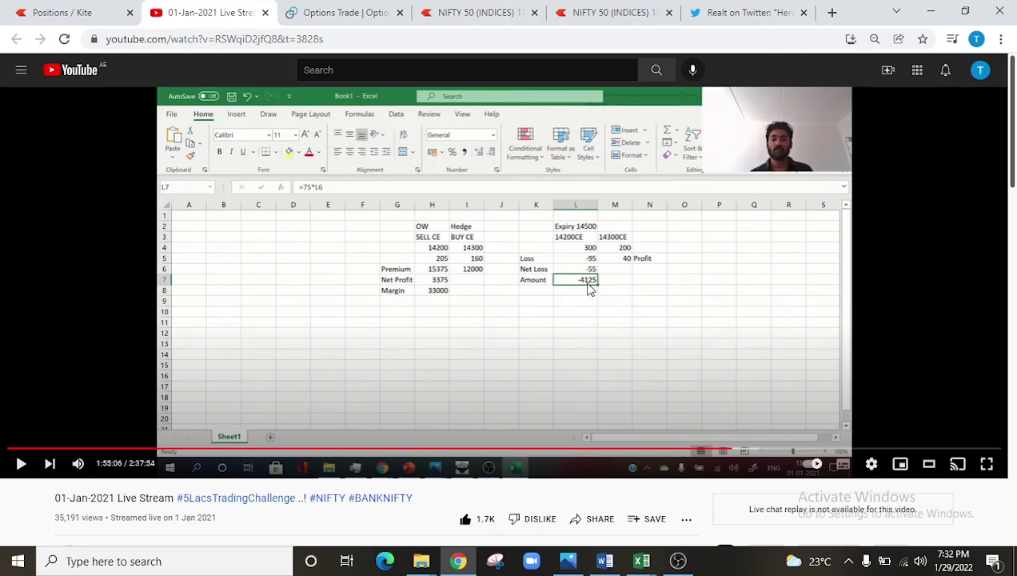
Step: View the row 111 trade in the OWH workbook again, and switch back to the paused live stream in Chrome
left_click(641, 561)
left_click(664, 486)
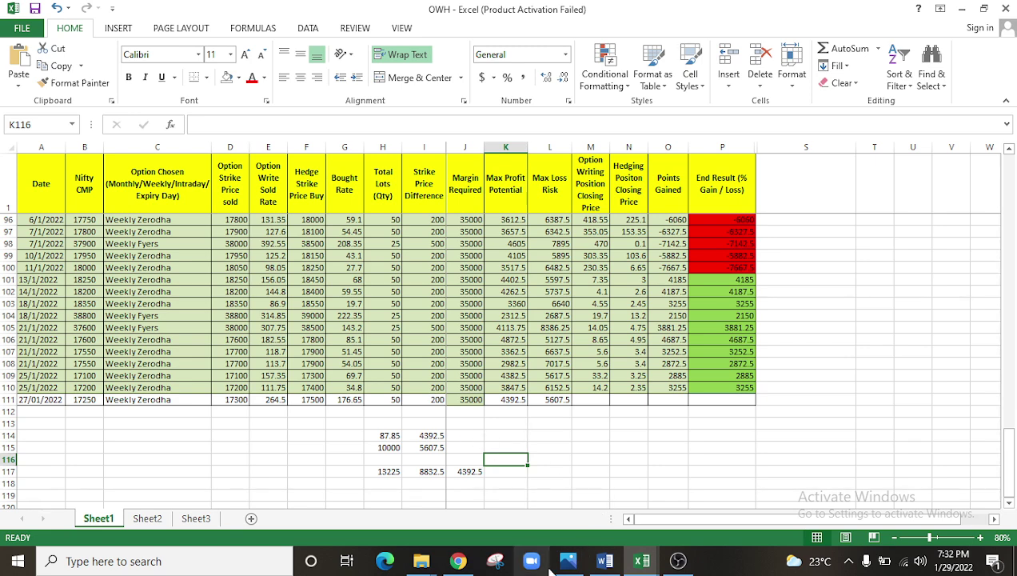
left_click(460, 562)
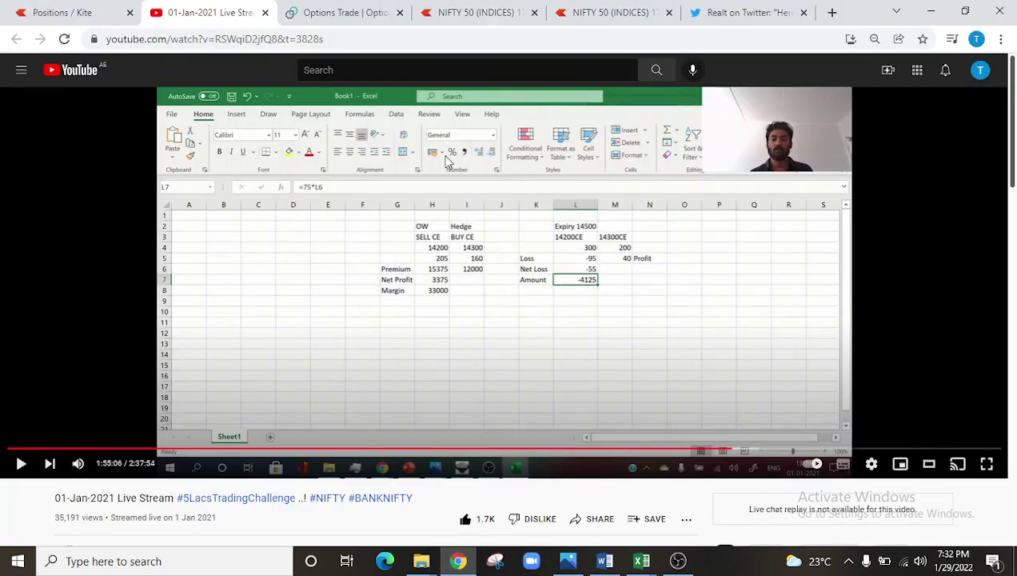
Step: Review the NIFTY payoff chart in Opstra, and compare it with the profit and loss cells K111 and L111 in the OWH workbook
left_click(364, 12)
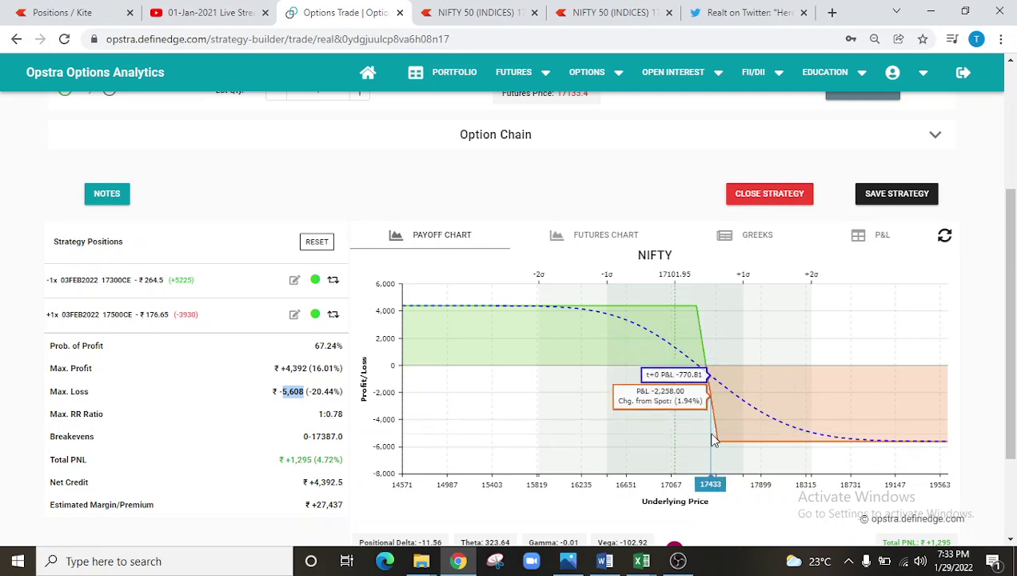
scroll(714, 440, "up", 3)
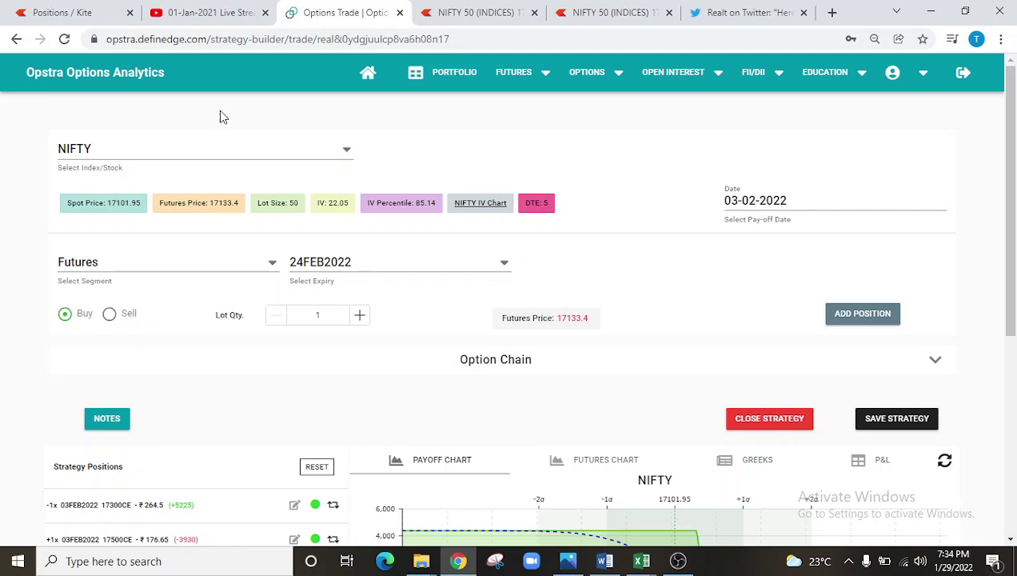
mouse_move(642, 559)
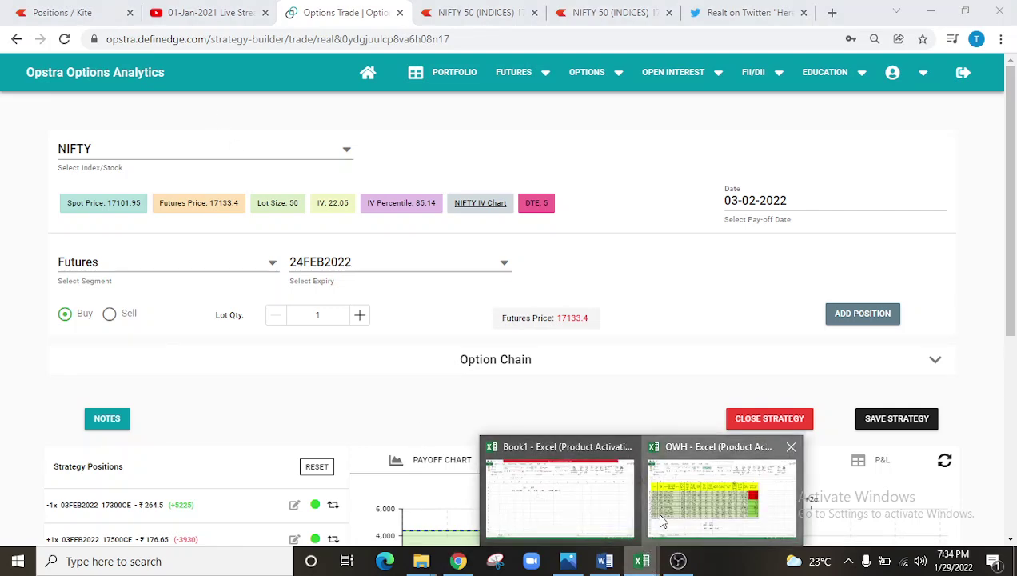
left_click(660, 520)
left_click(506, 459)
left_click(533, 400)
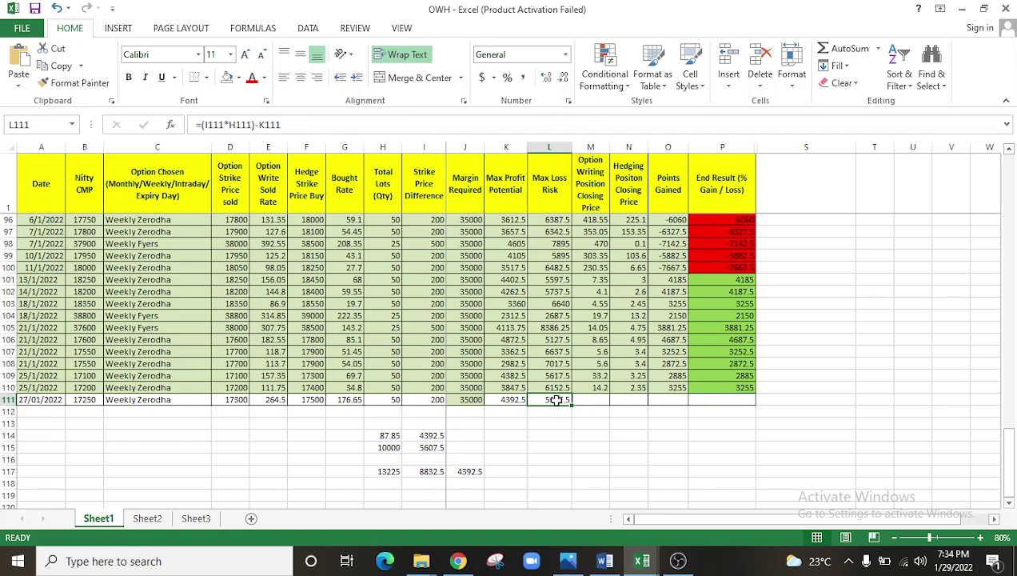
Step: Review the Weekly Zerodha trade across row 111, ending on its Max Profit Potential formula
left_click(184, 400)
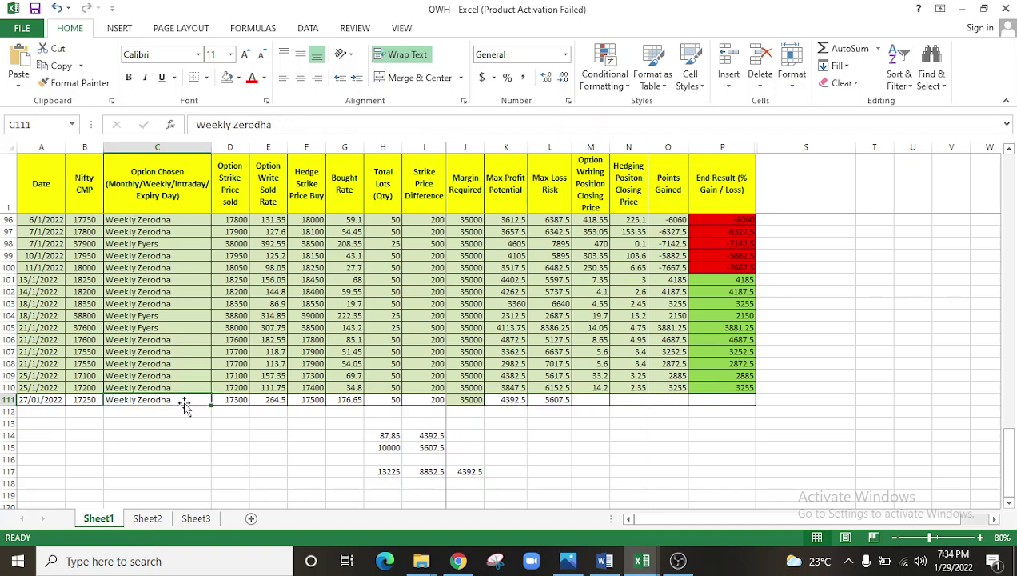
left_click(8, 400)
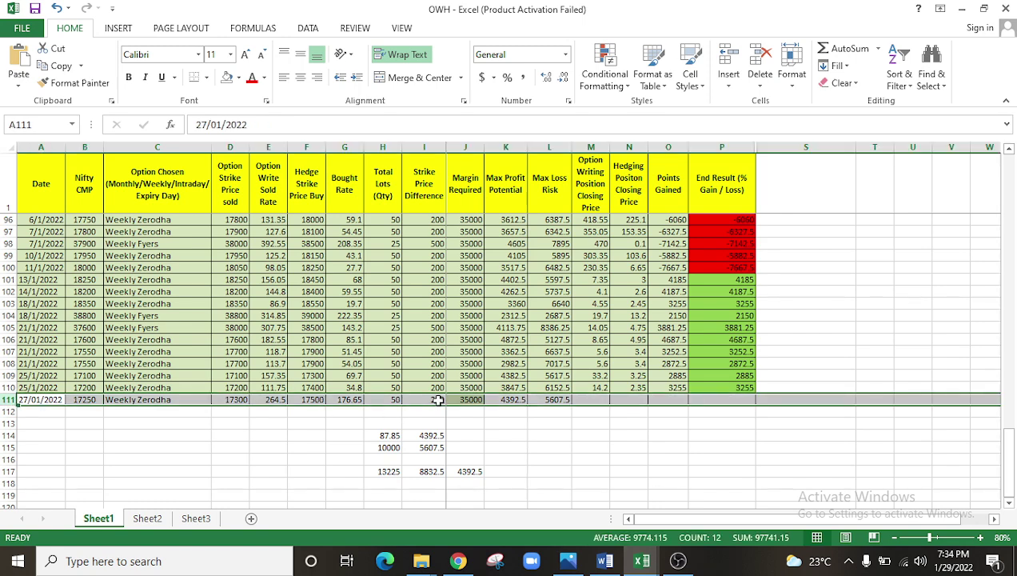
left_click(203, 398)
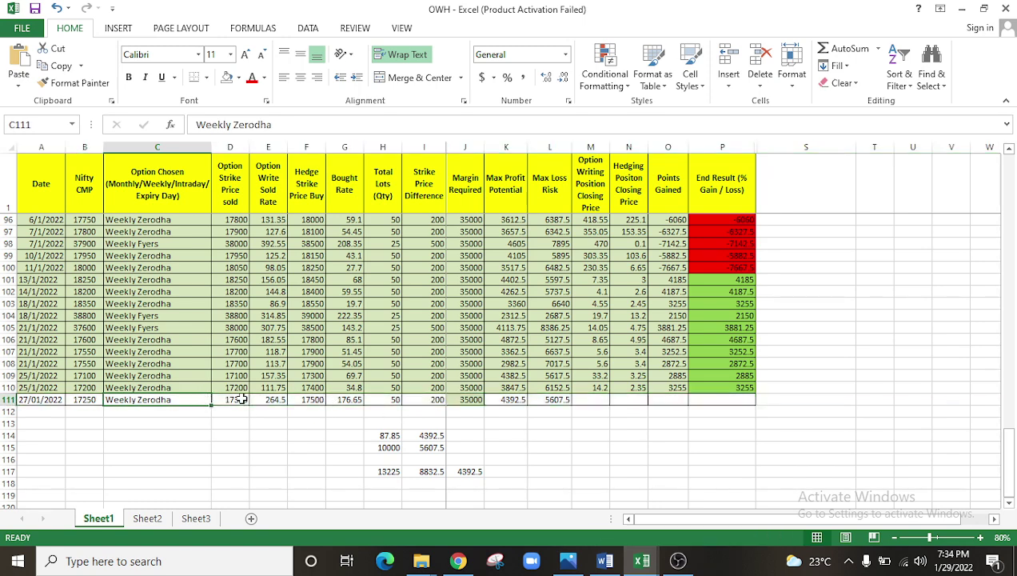
left_click(524, 400)
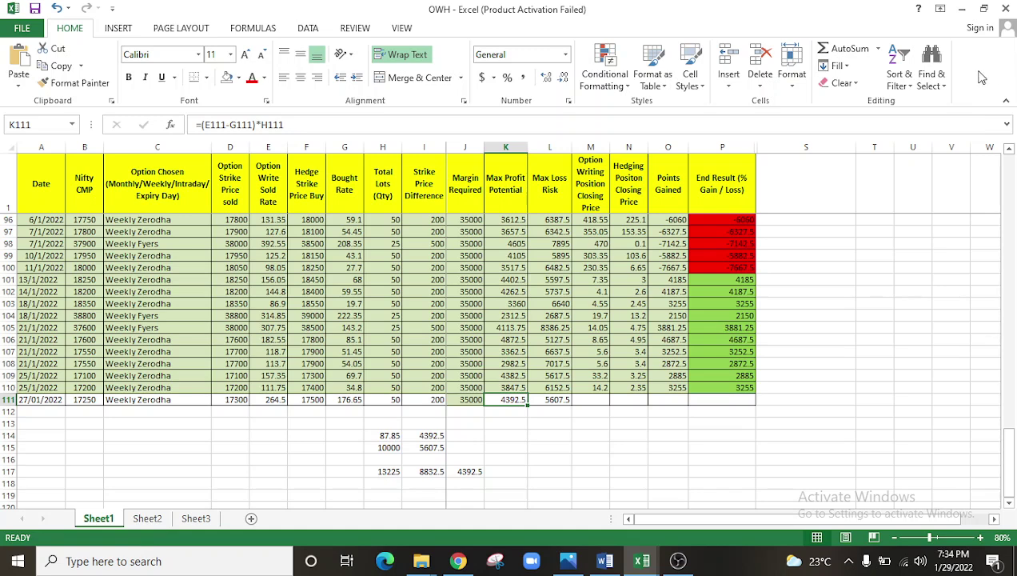
Step: Return to Kite in Chrome and open the NIFTY 50 chart from watchlist 7 in a new tab
left_click(963, 12)
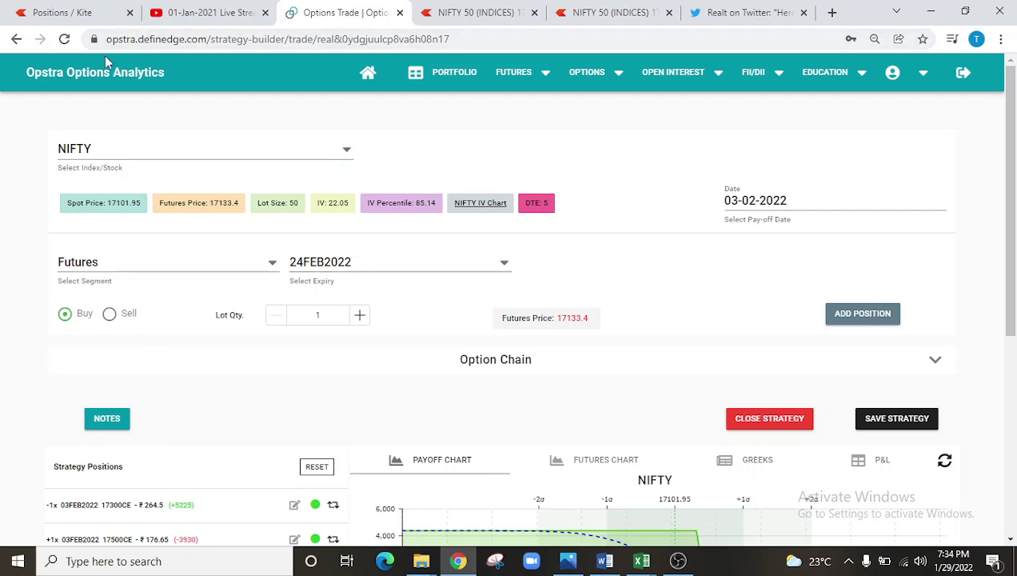
left_click(101, 8)
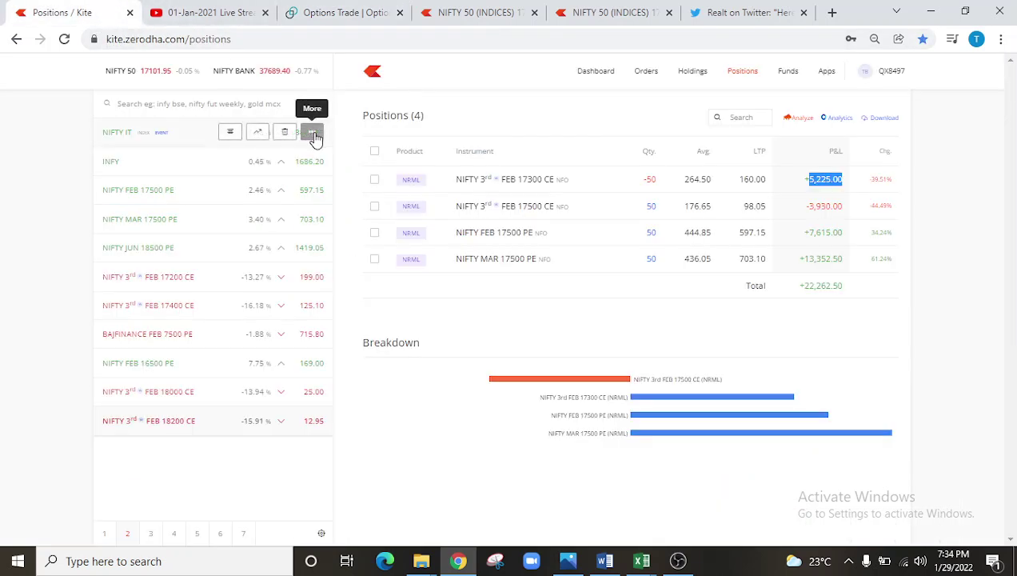
left_click(244, 534)
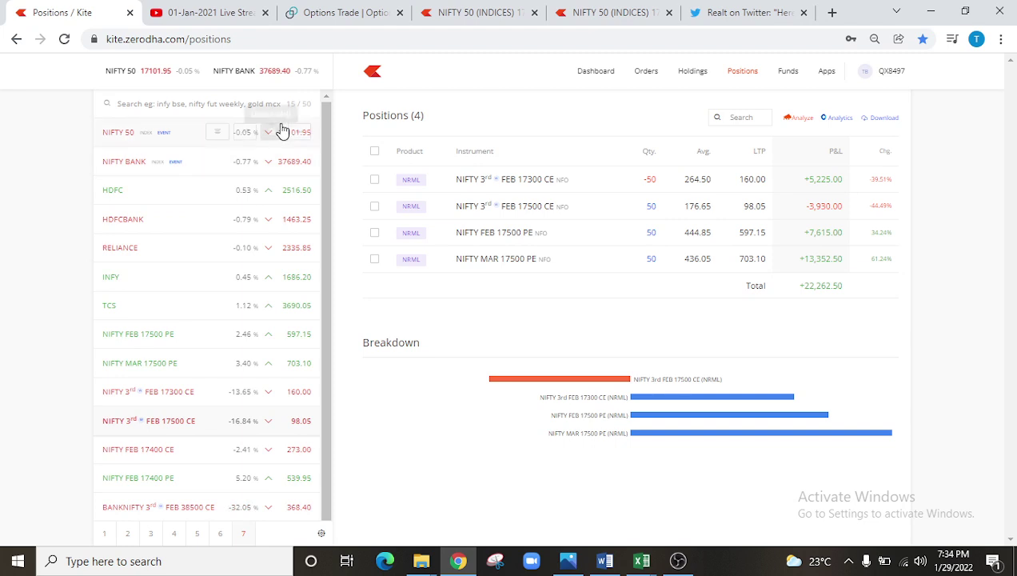
left_click(300, 132)
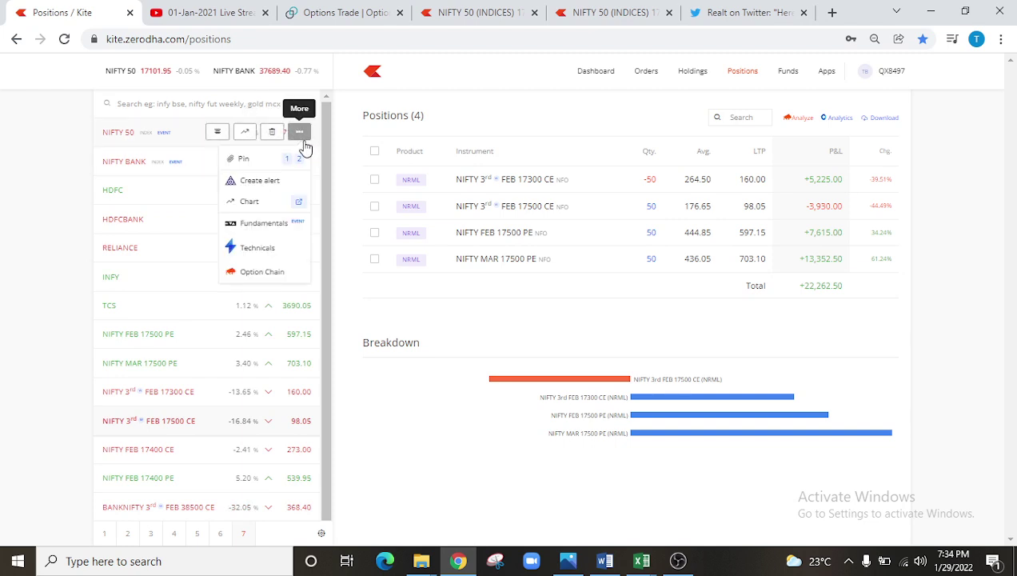
left_click(301, 208)
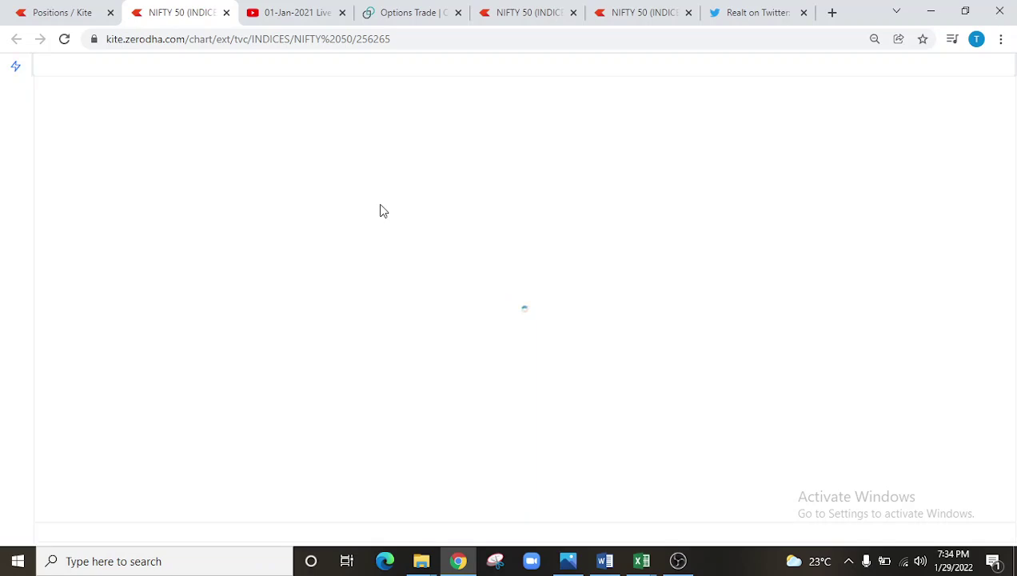
Step: View NIFTY 50 on the 1 day and 1 month intervals, focusing the monthly candles on 2018 to 2022
left_click(106, 65)
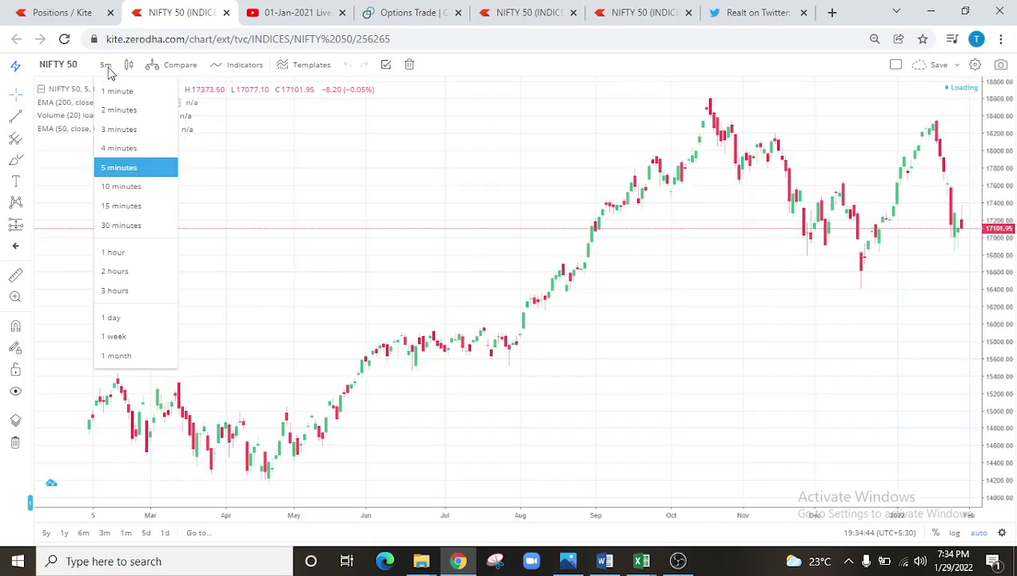
left_click(124, 318)
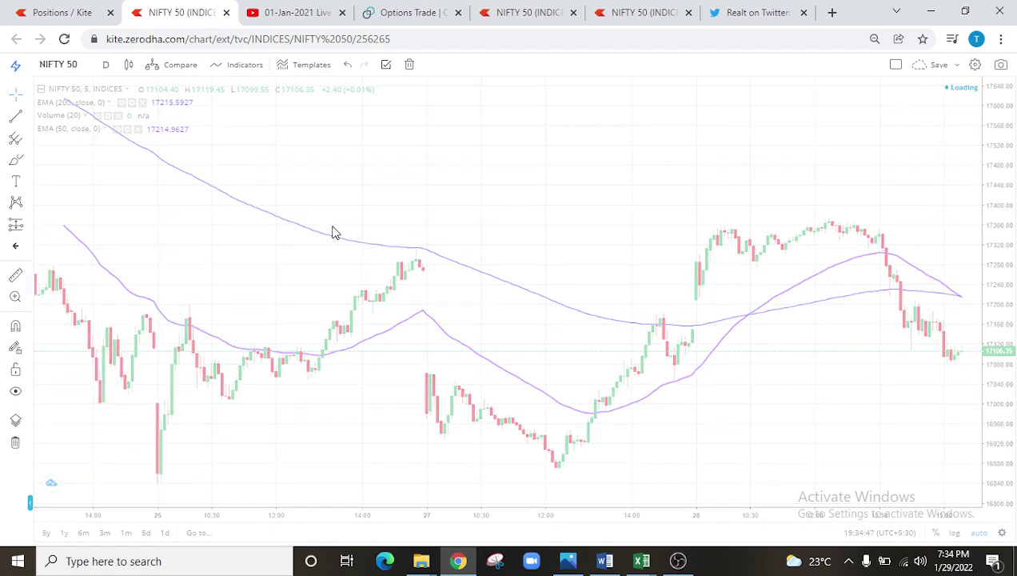
left_click(106, 65)
left_click(134, 356)
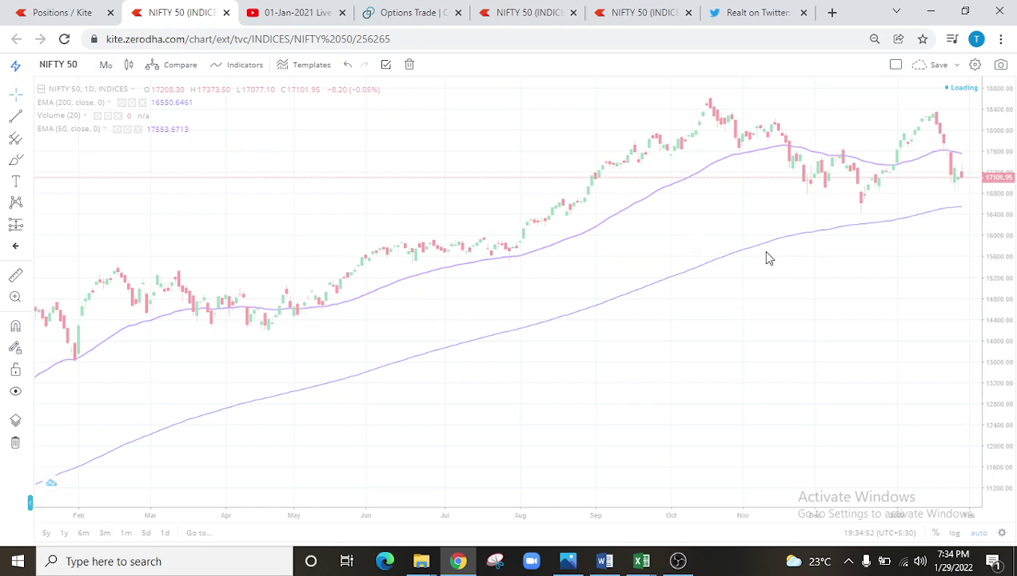
scroll(813, 270, "up", 5)
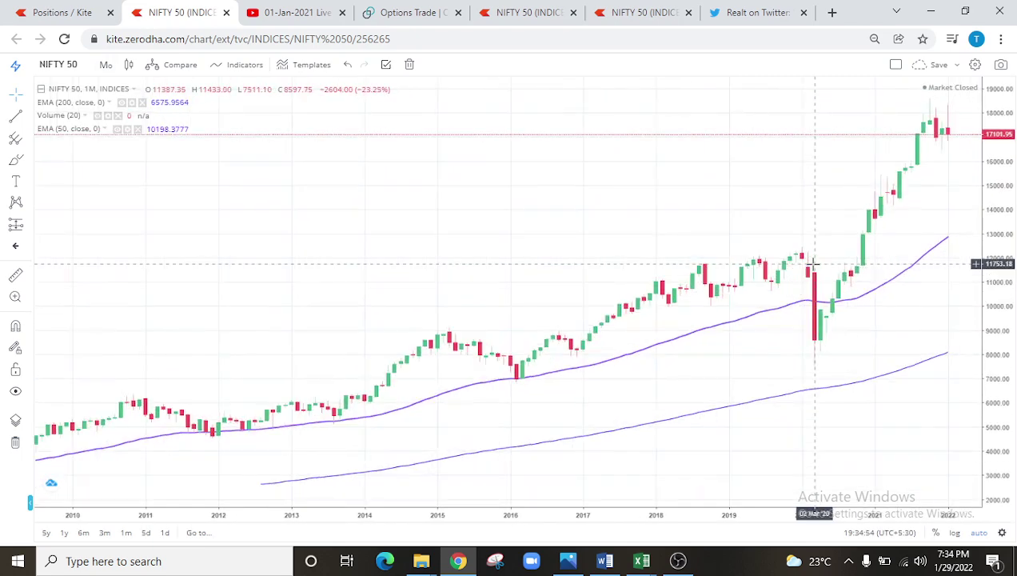
left_click_drag(888, 179, 820, 180)
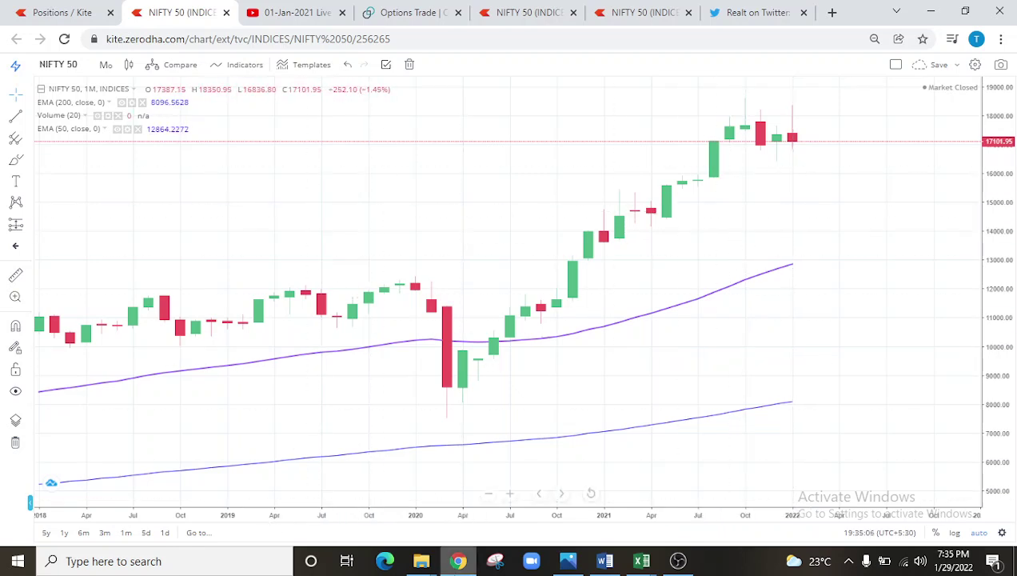
Step: Bring up the Learning Charts folder in File Explorer and view the 5.17k ce chart image, closing it when done
mouse_move(419, 560)
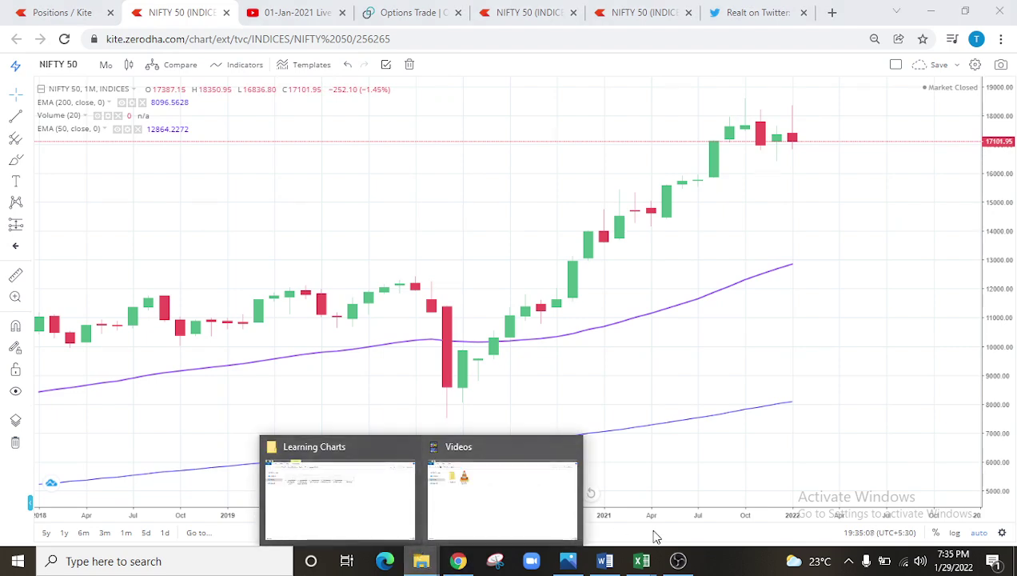
mouse_move(642, 560)
left_click(700, 502)
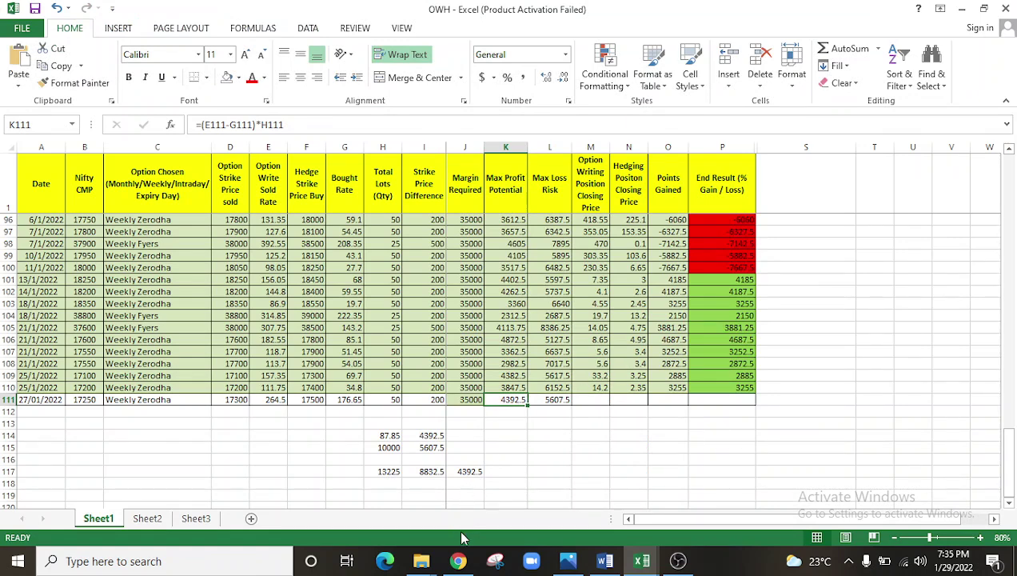
left_click(422, 561)
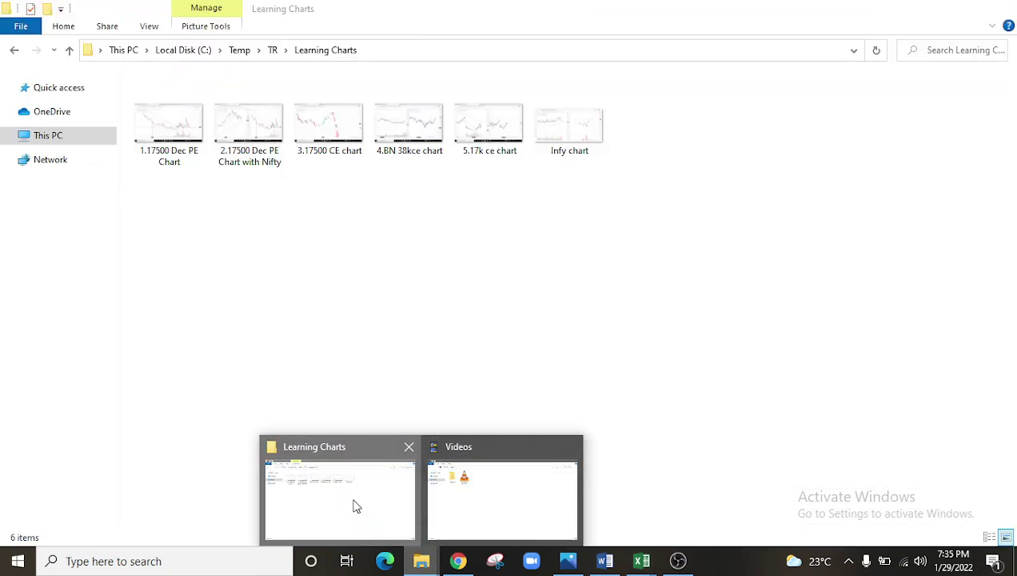
left_click(352, 503)
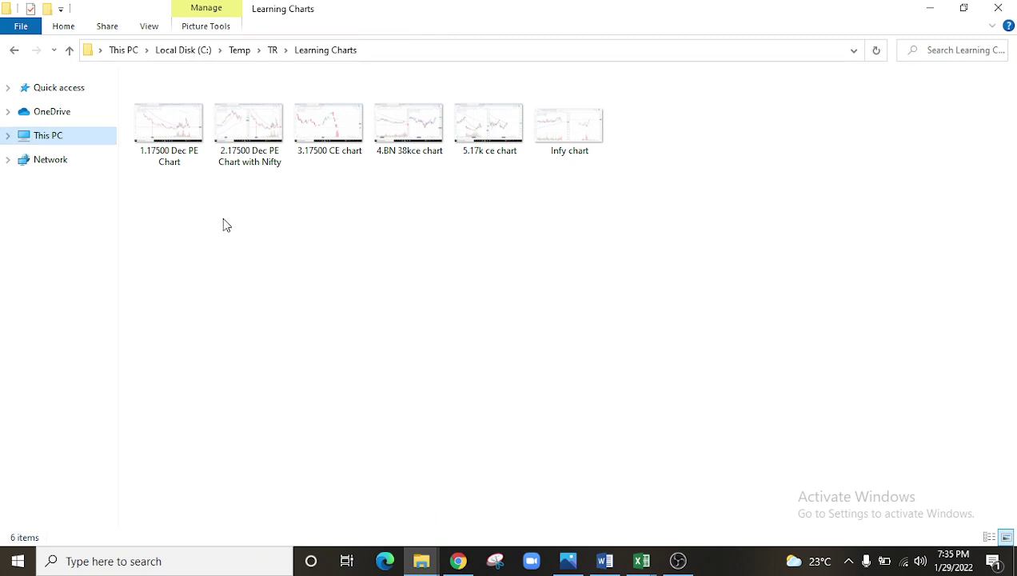
left_click(501, 158)
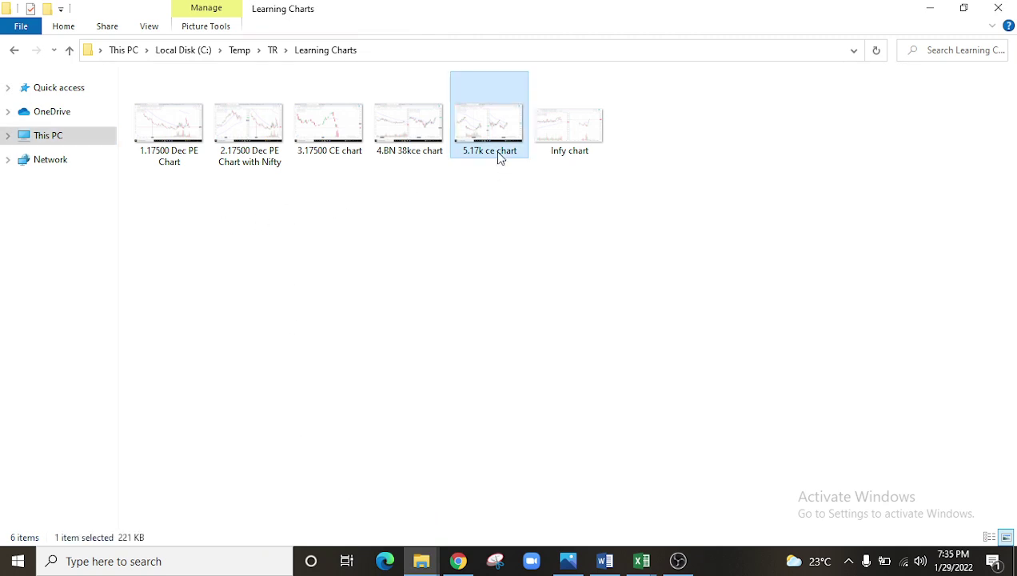
double_click(500, 158)
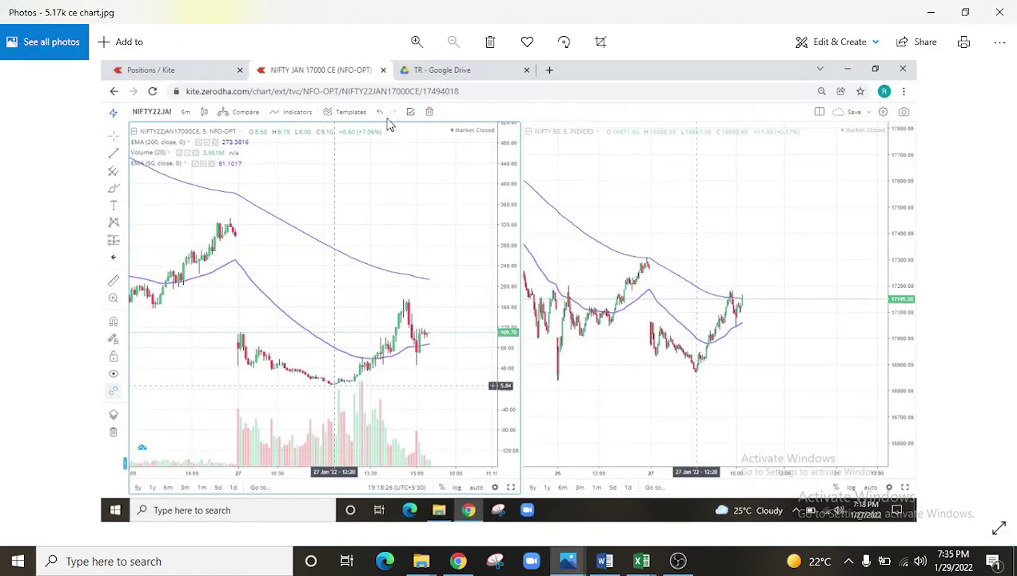
left_click(1011, 9)
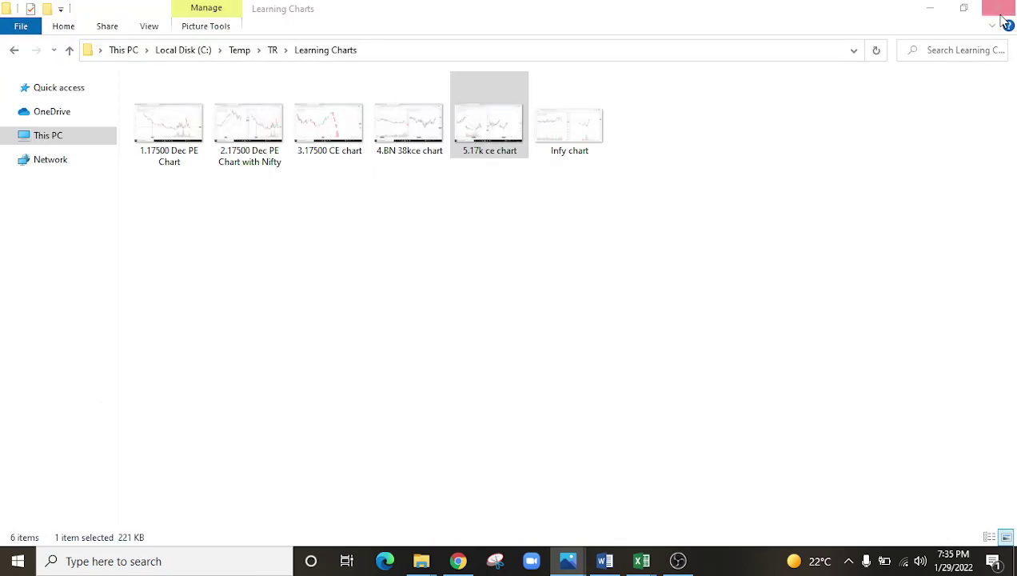
Step: View the 1.17500 Dec PE Chart image, close it, and open the 3.17500 CE chart image
double_click(189, 164)
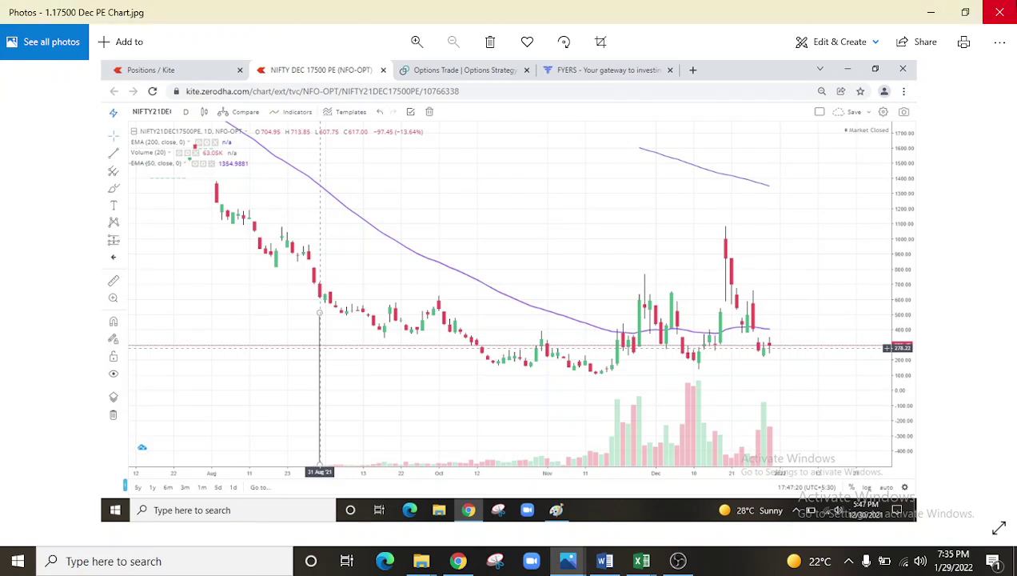
left_click(1010, 12)
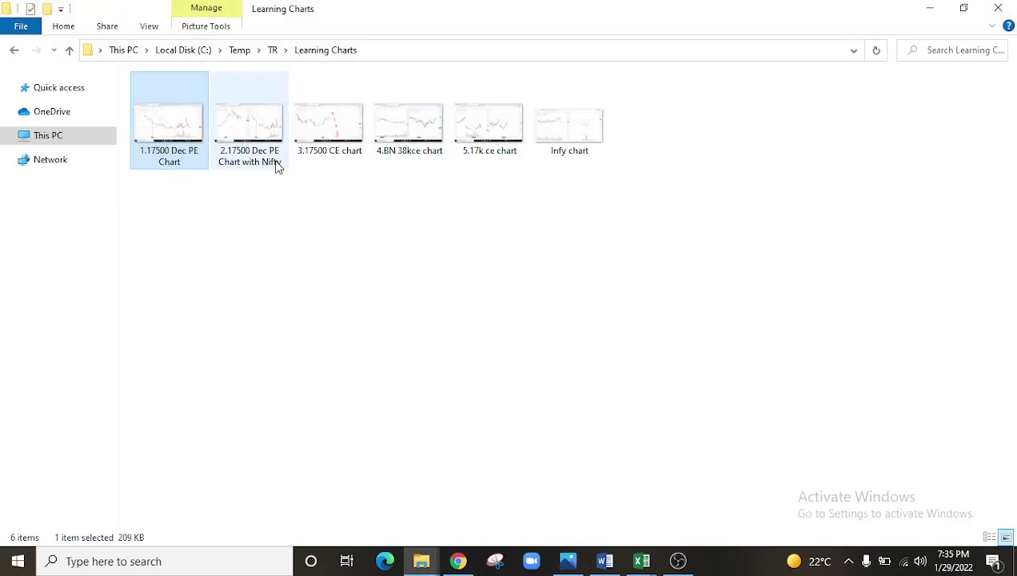
double_click(326, 156)
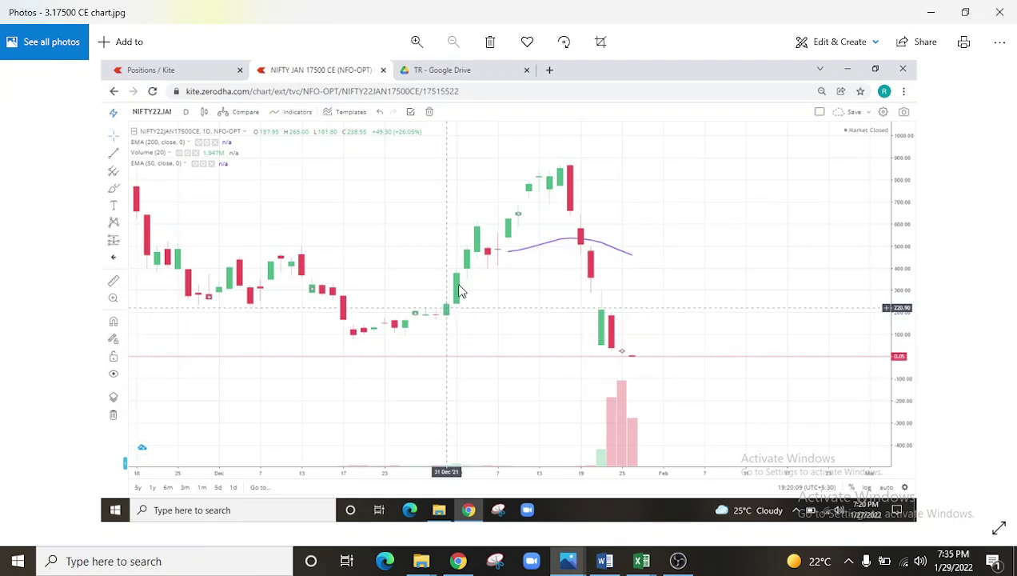
Step: Return to the NIFTY 50 chart in Chrome and set its interval to 1 day
left_click(472, 563)
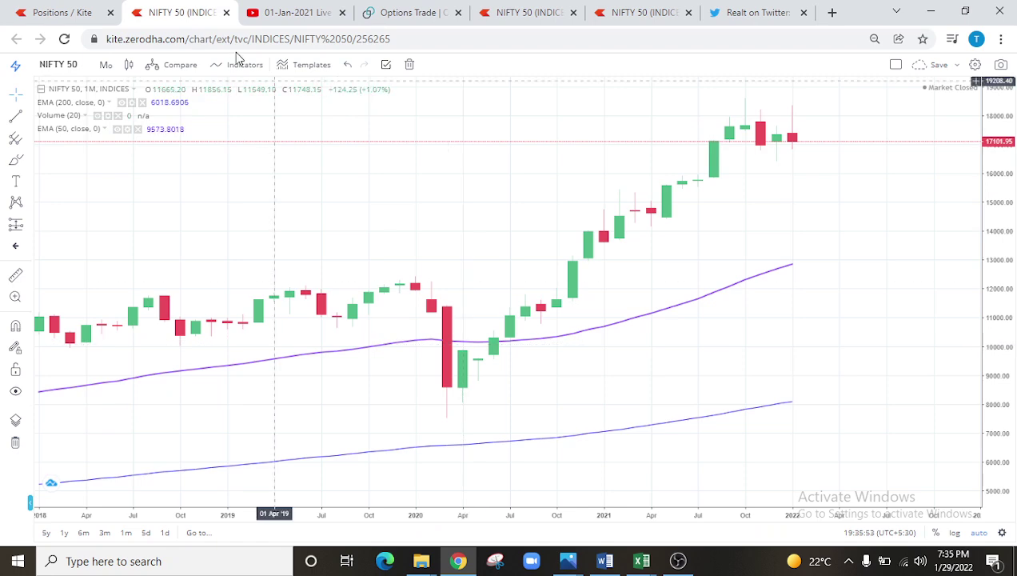
left_click(107, 66)
left_click(137, 320)
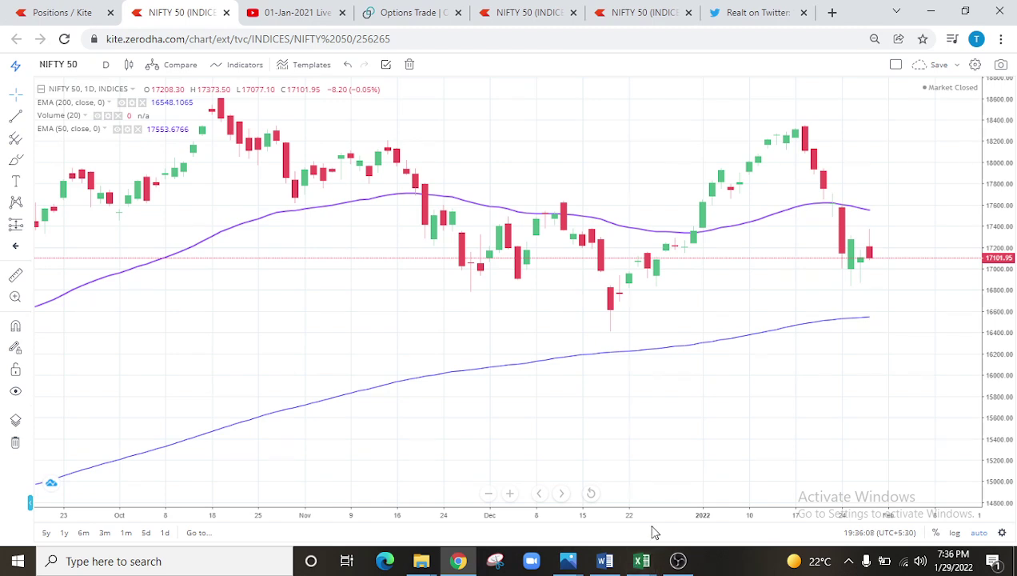
Step: Switch to Photos to examine the 3.17500 CE chart image against the daily NIFTY moves
mouse_move(439, 562)
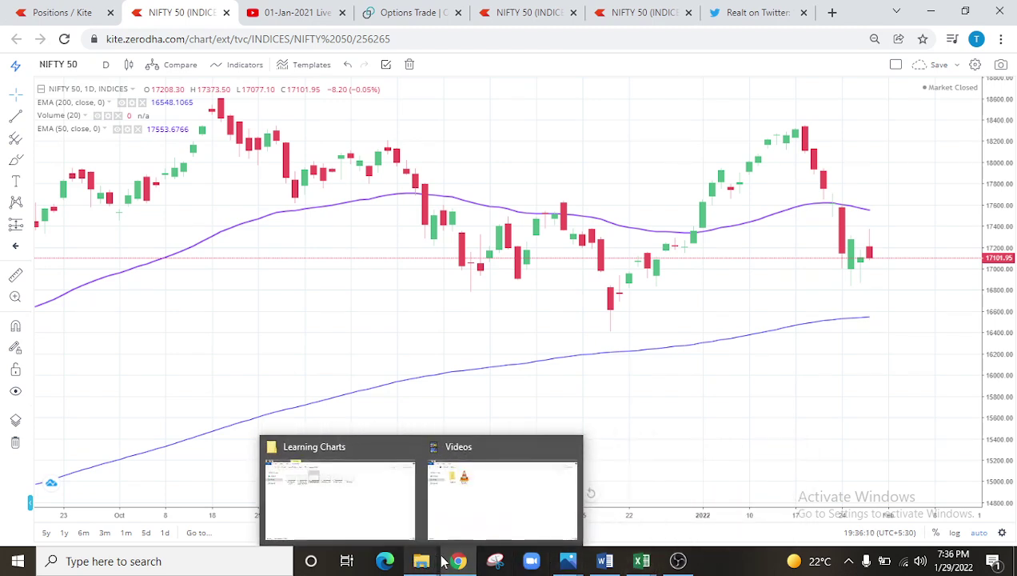
mouse_move(567, 560)
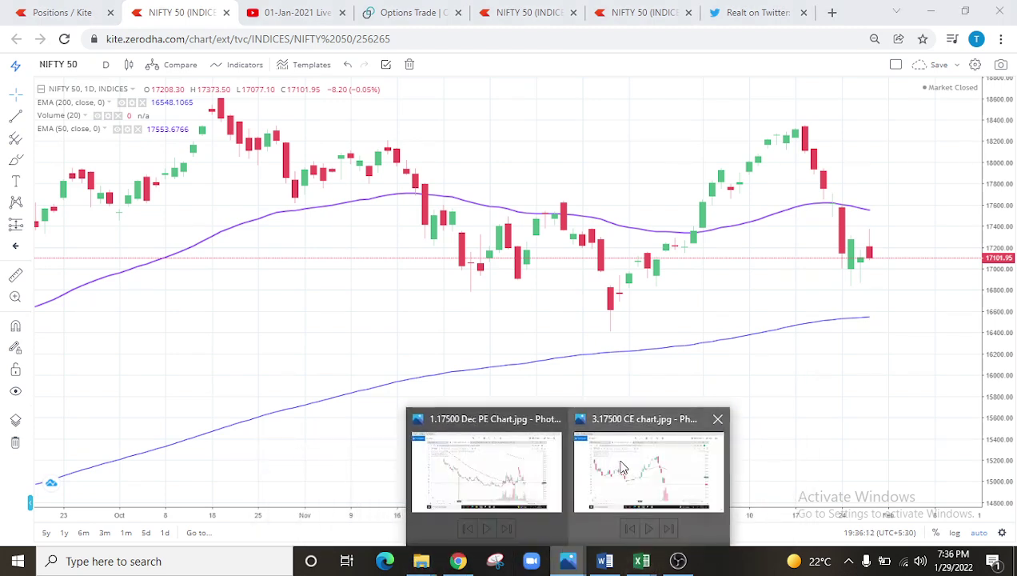
left_click(601, 460)
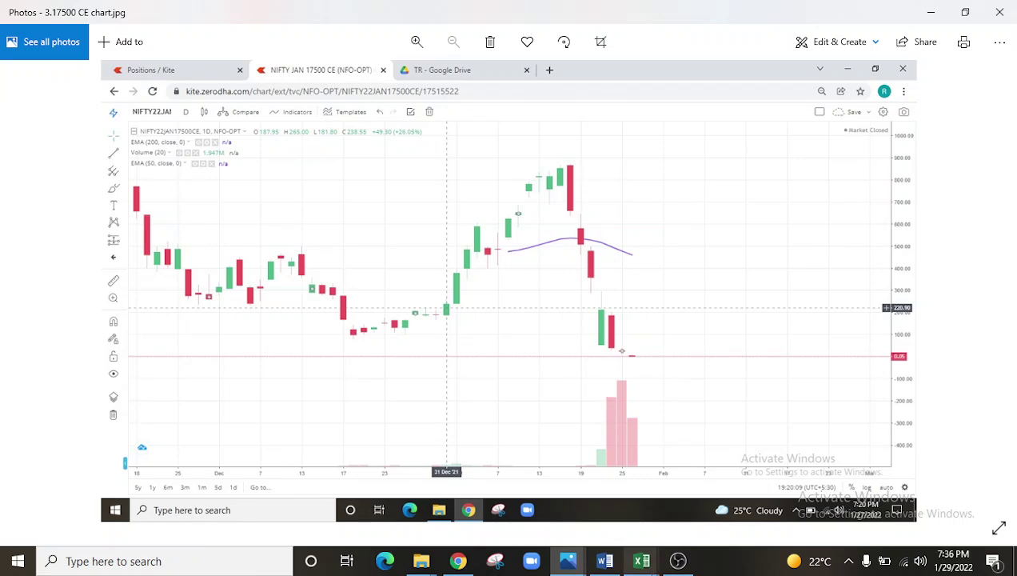
Step: Switch to the OWH workbook in Excel and inspect the Max Loss Risk formula in L111
mouse_move(640, 561)
left_click(652, 528)
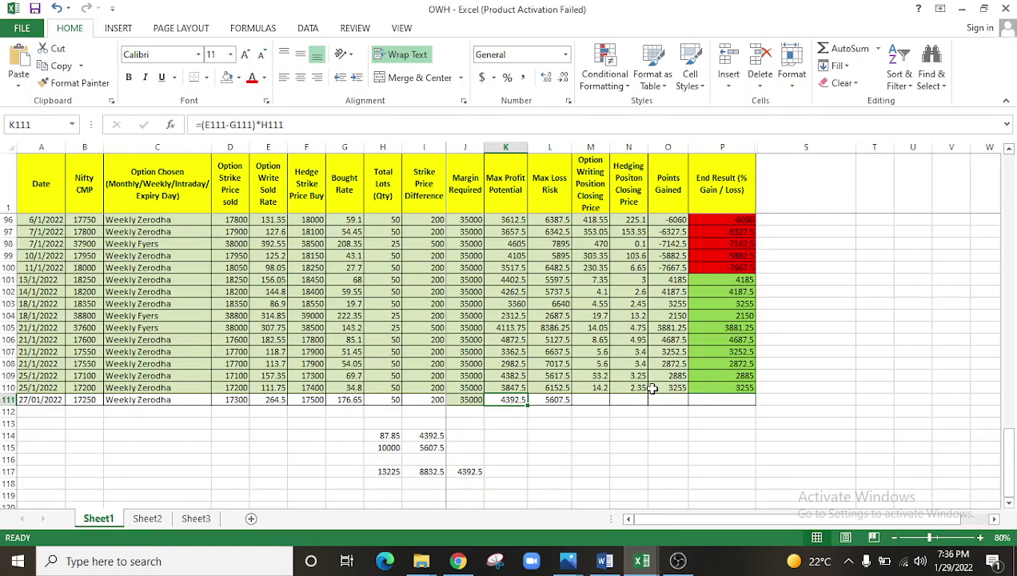
left_click(566, 397)
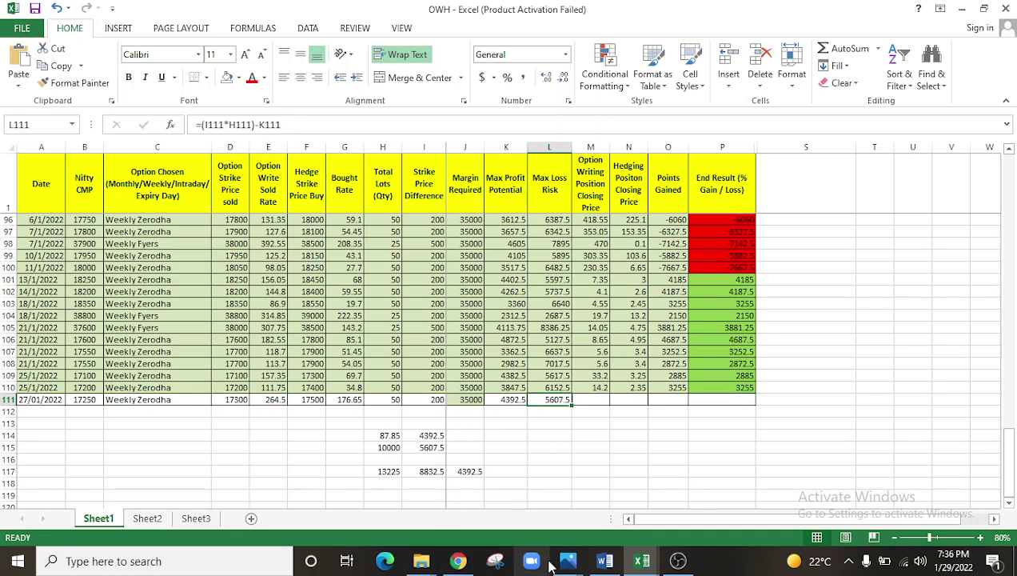
Step: Switch to Photos to review the 3.17500 CE chart image and close it
mouse_move(568, 560)
left_click(605, 502)
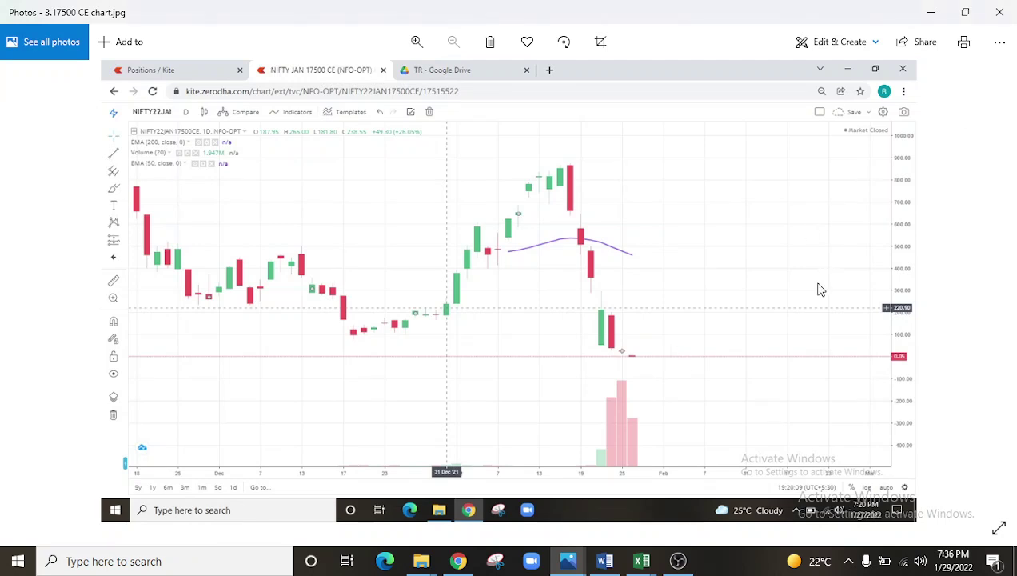
left_click(1001, 14)
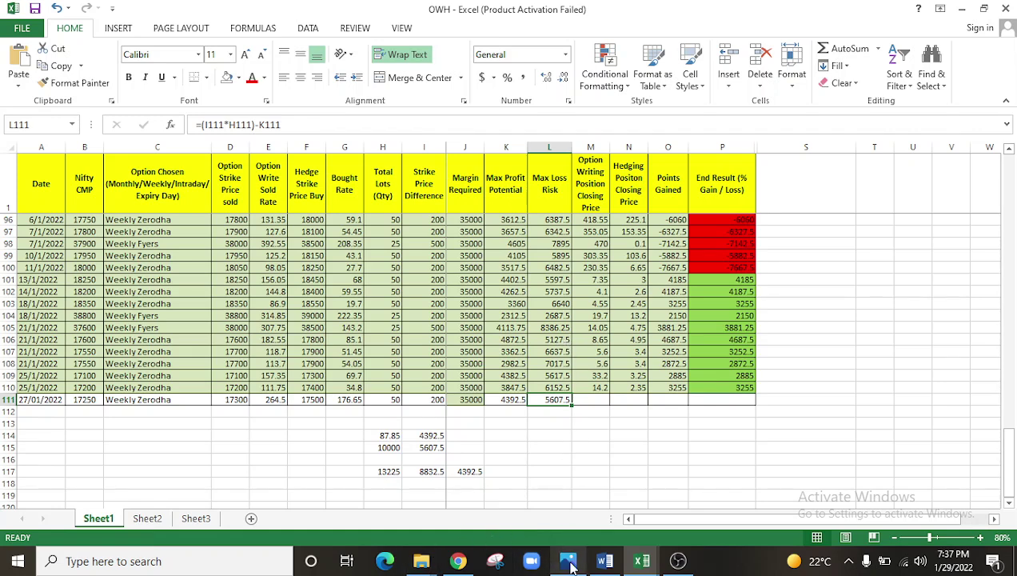
Step: Switch to Chrome to view the daily NIFTY 50 chart and the Kite positions page
mouse_move(569, 566)
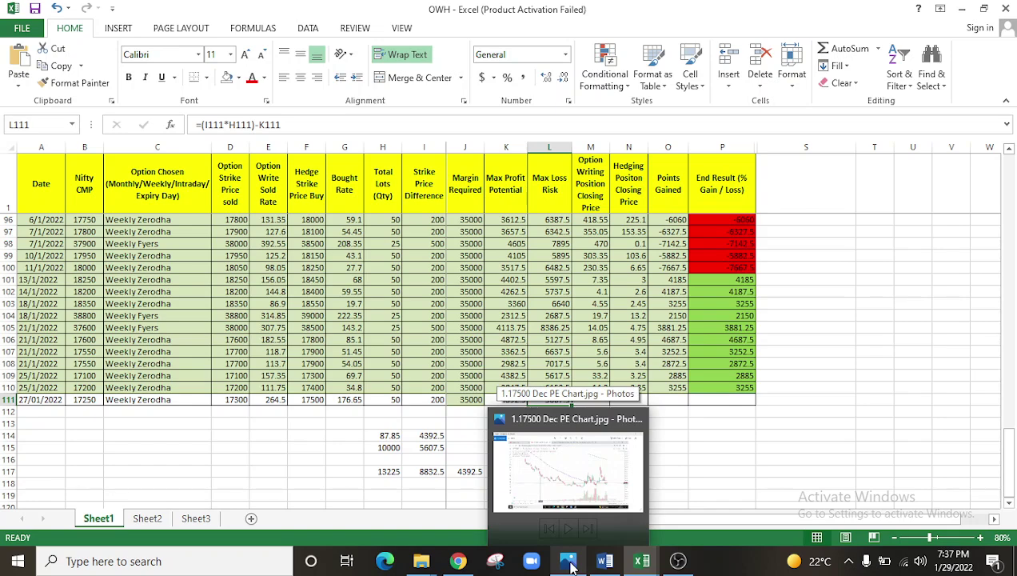
mouse_move(458, 561)
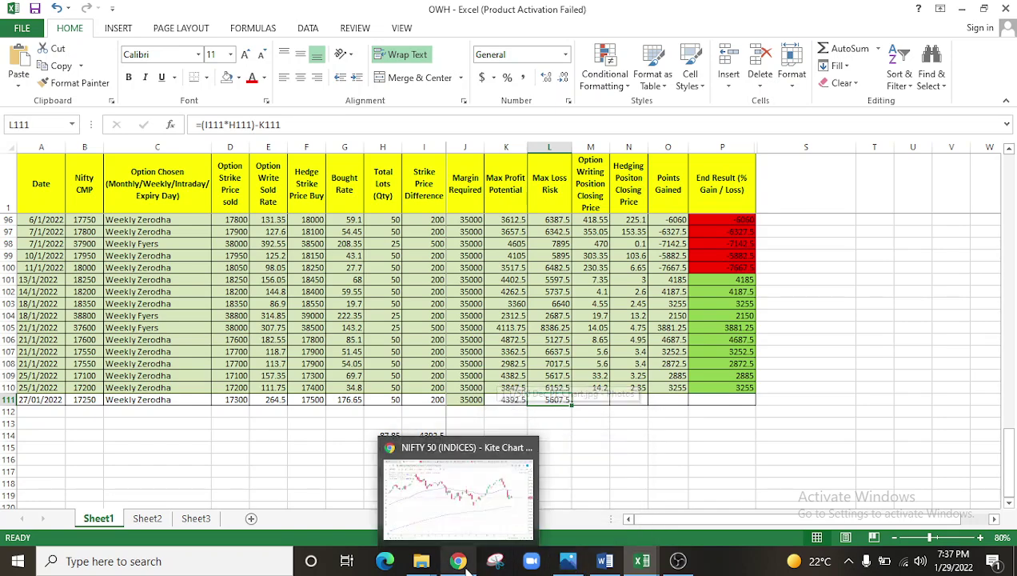
left_click(459, 489)
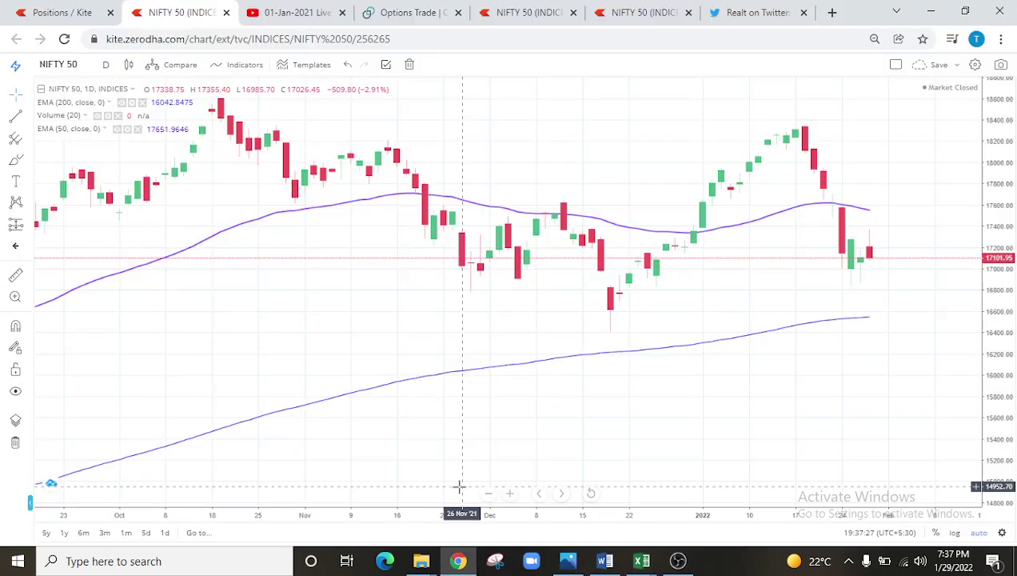
left_click(47, 12)
Step: Open the Infy chart image from the Learning Charts folder, examine the INFY and 1900 PE charts, and close it
mouse_move(422, 562)
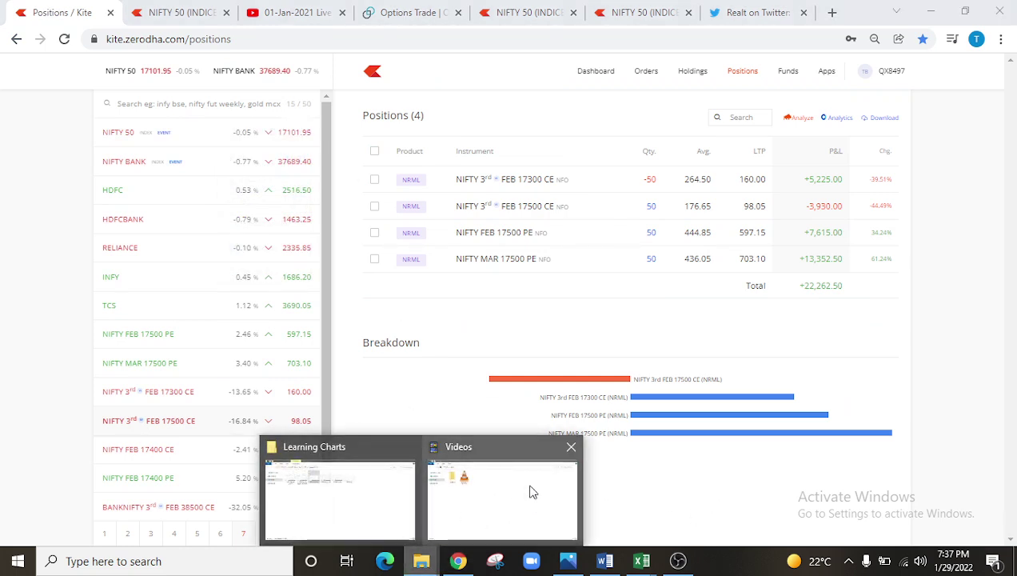
left_click(350, 493)
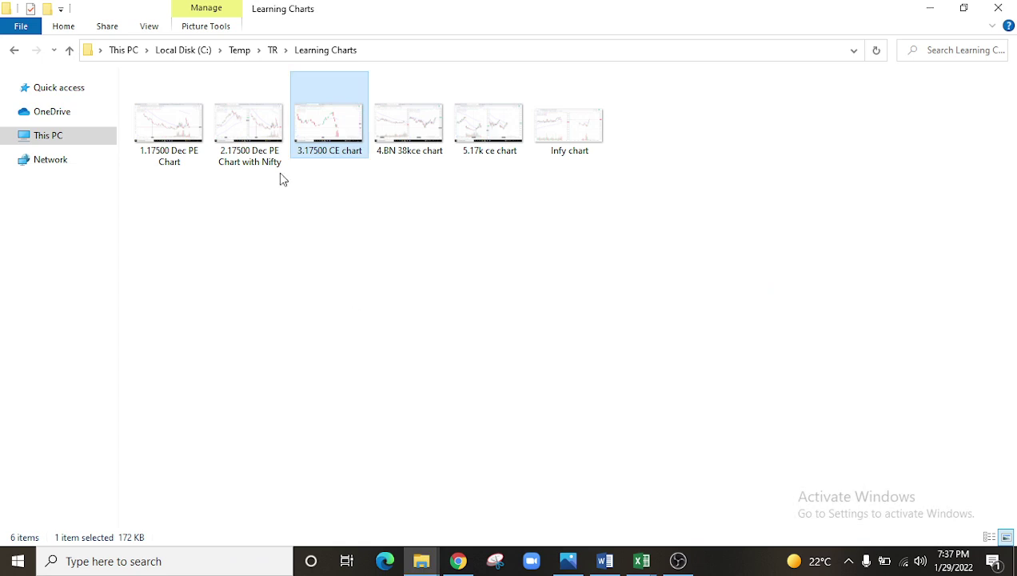
left_click(573, 141)
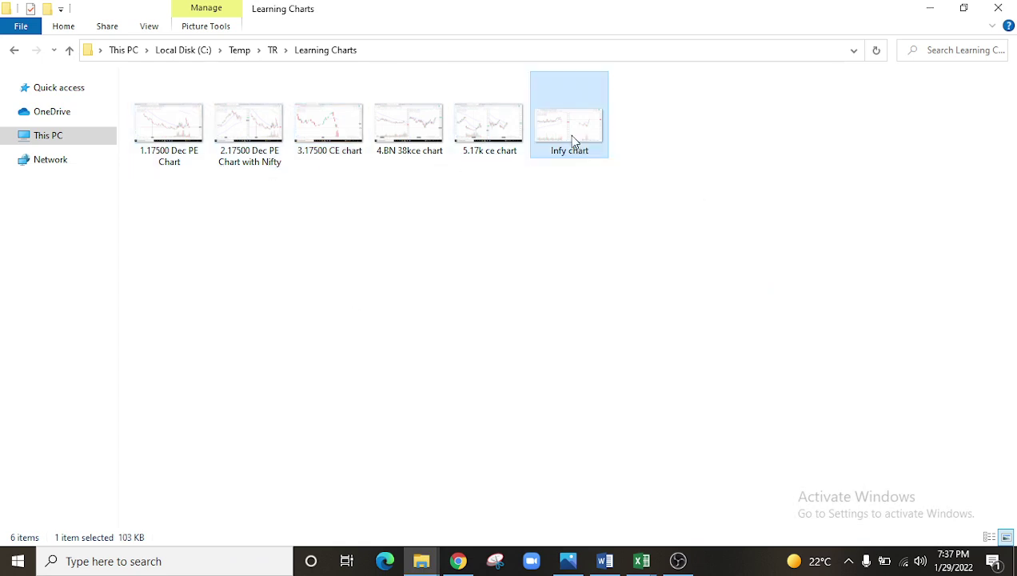
double_click(573, 142)
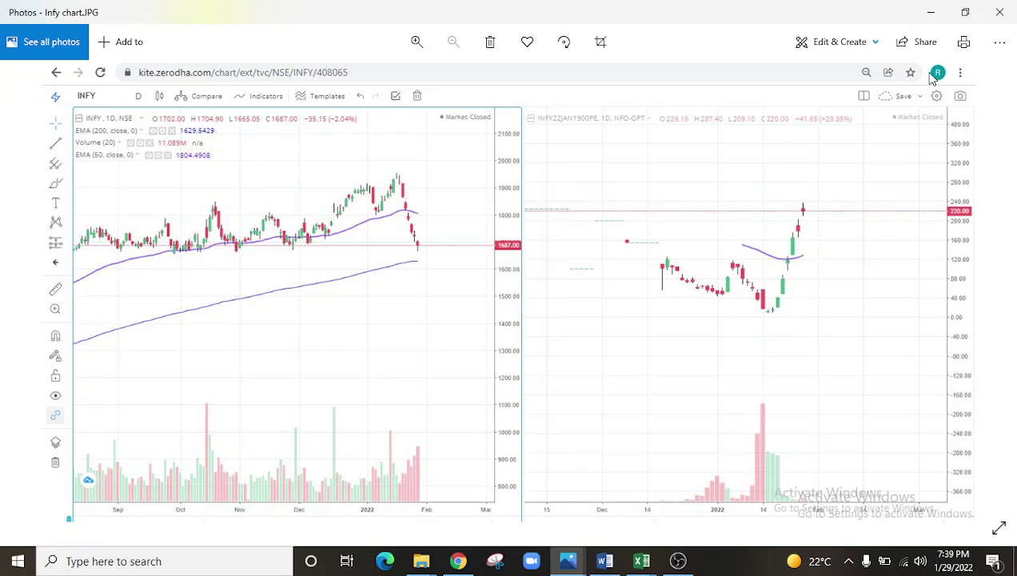
left_click(999, 13)
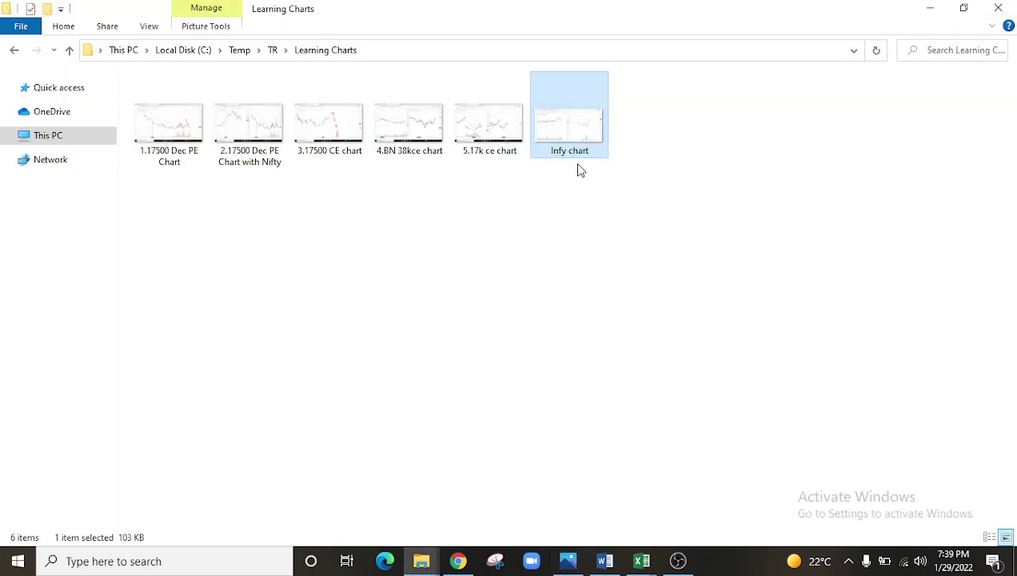
Step: Revisit the Kite positions and the OWH workbook, minimize the workbook, and close the 1.17500 Dec PE Chart image
left_click(460, 560)
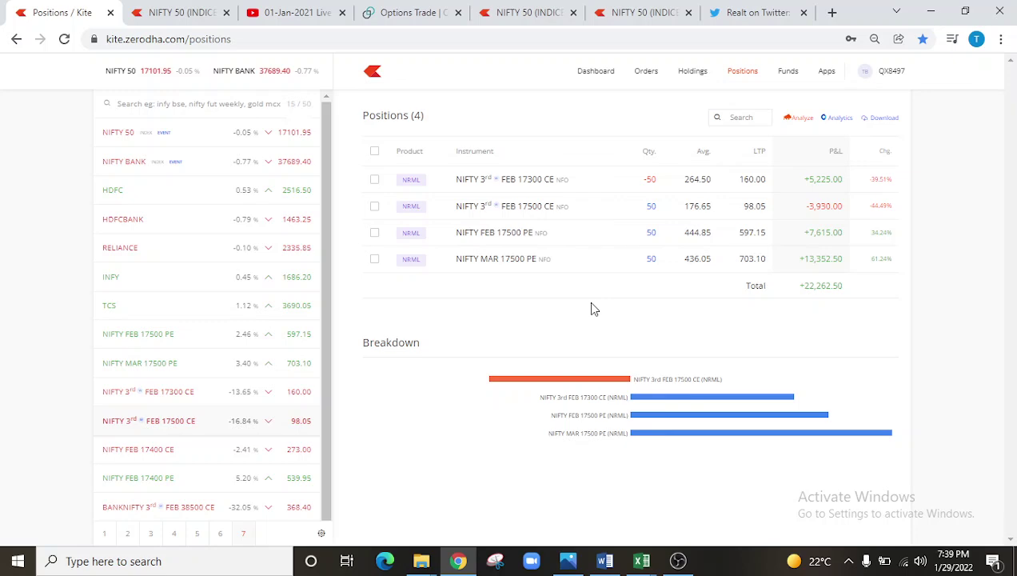
left_click(566, 560)
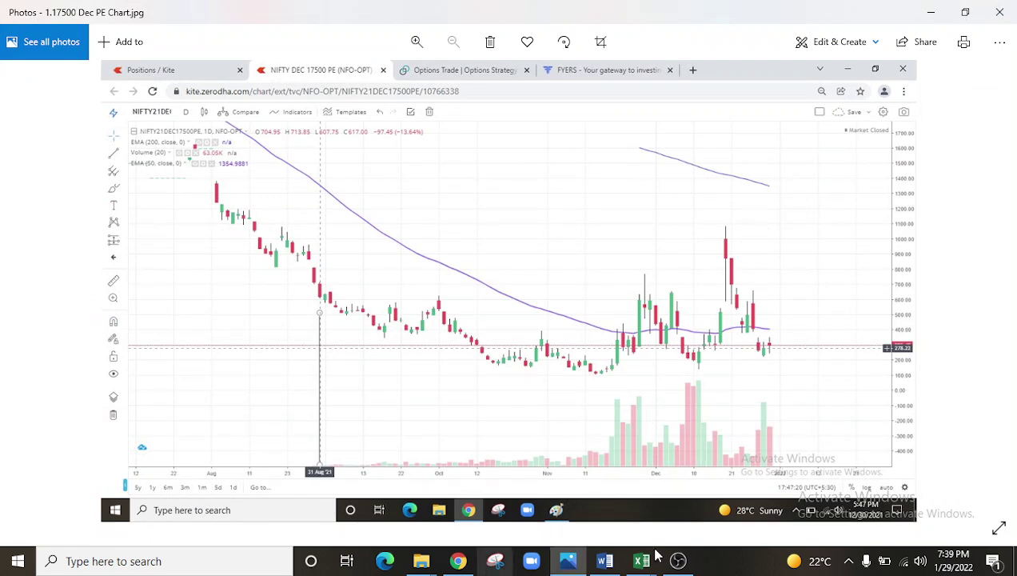
mouse_move(640, 560)
left_click(676, 511)
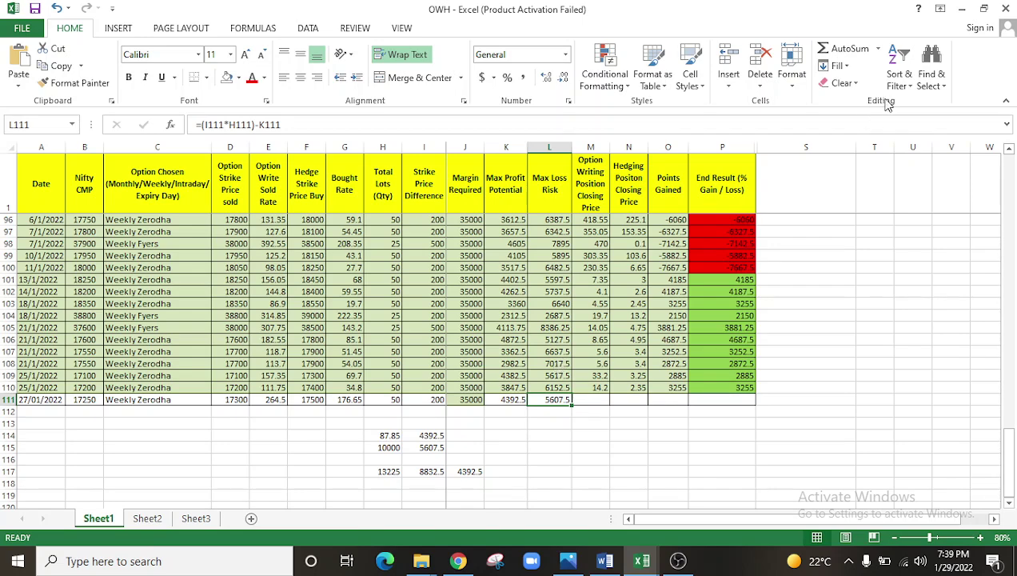
left_click(962, 10)
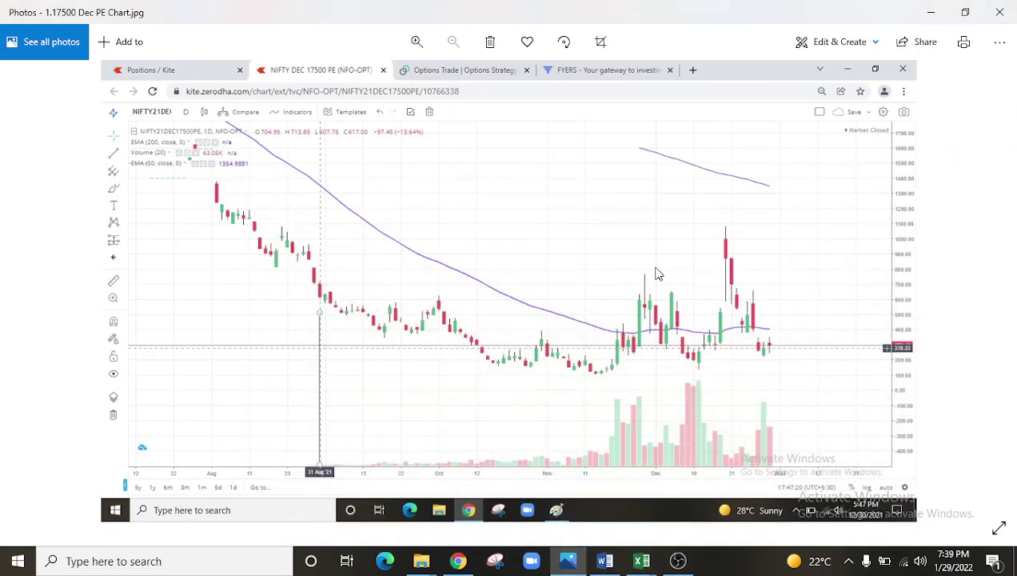
left_click(1001, 13)
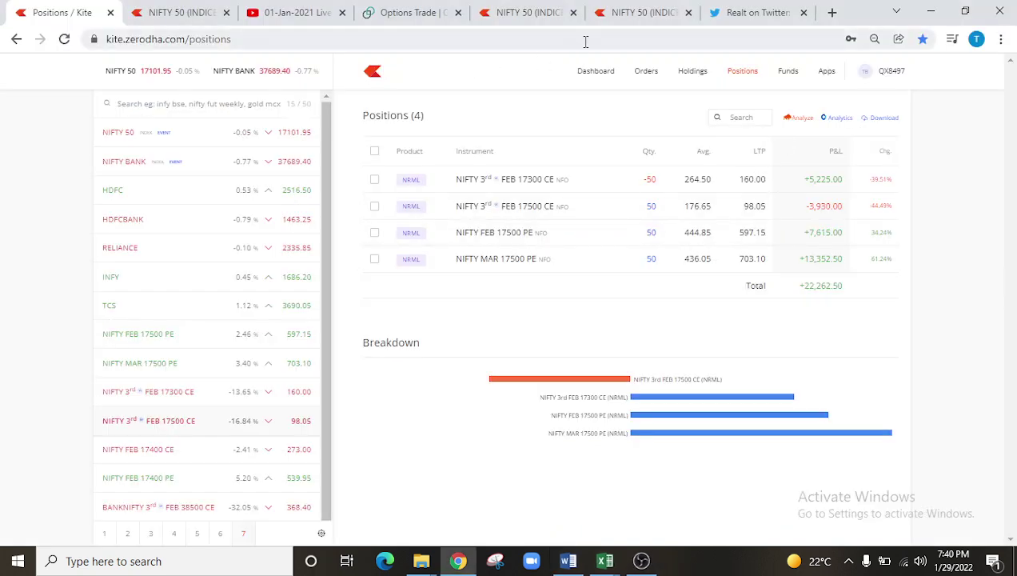
Step: Go to the three-chart Kite layout in Chrome and examine the earlier 5-minute price history of the NIFTY 17300 CE option
left_click(524, 16)
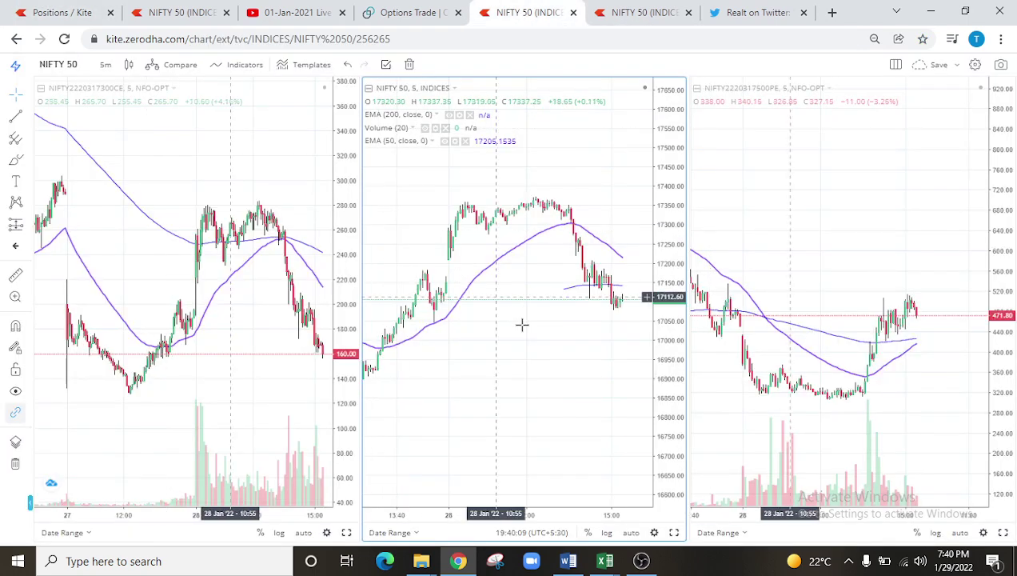
left_click(250, 345)
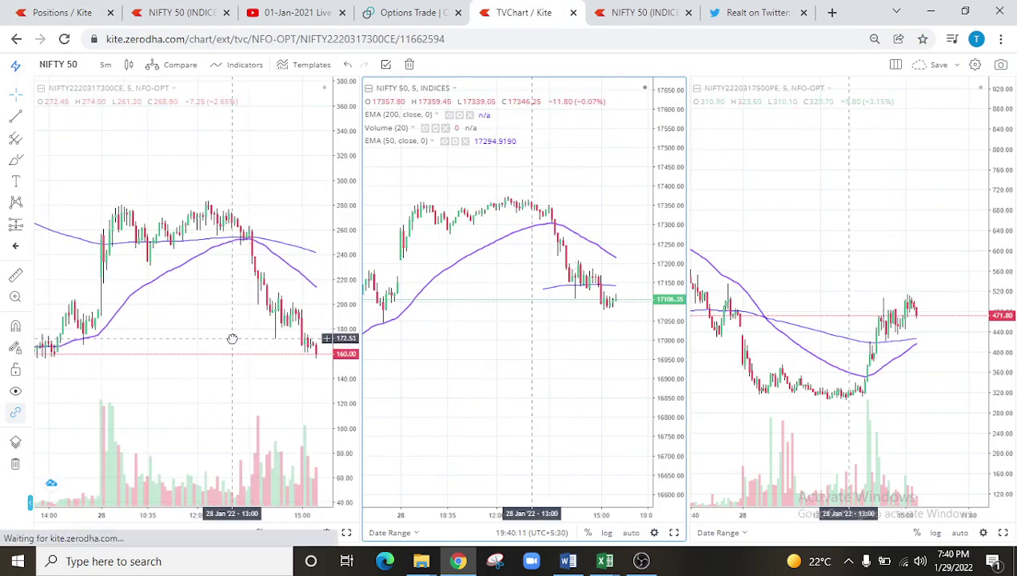
scroll(232, 339, "down", 3)
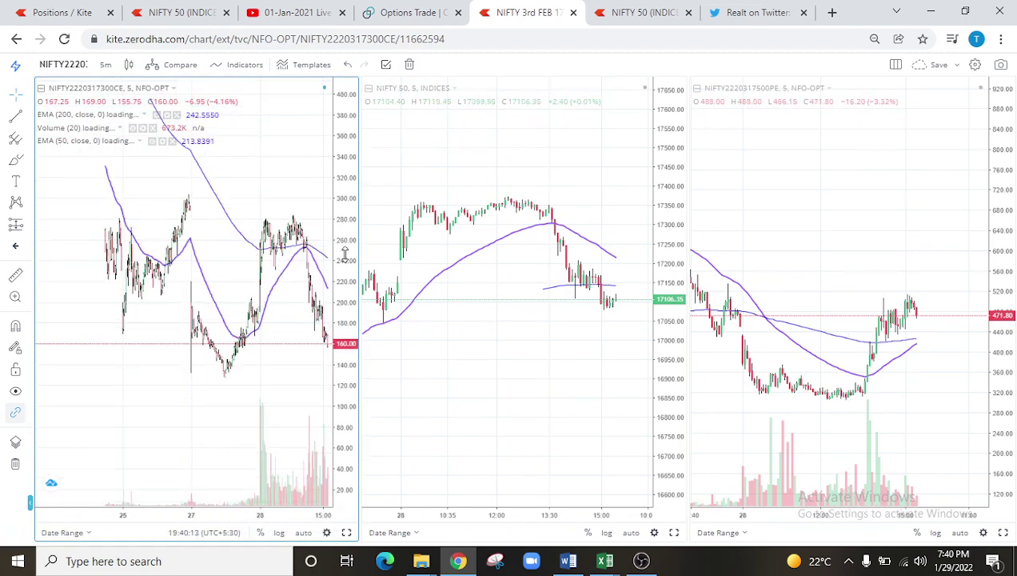
left_click_drag(164, 227, 191, 232)
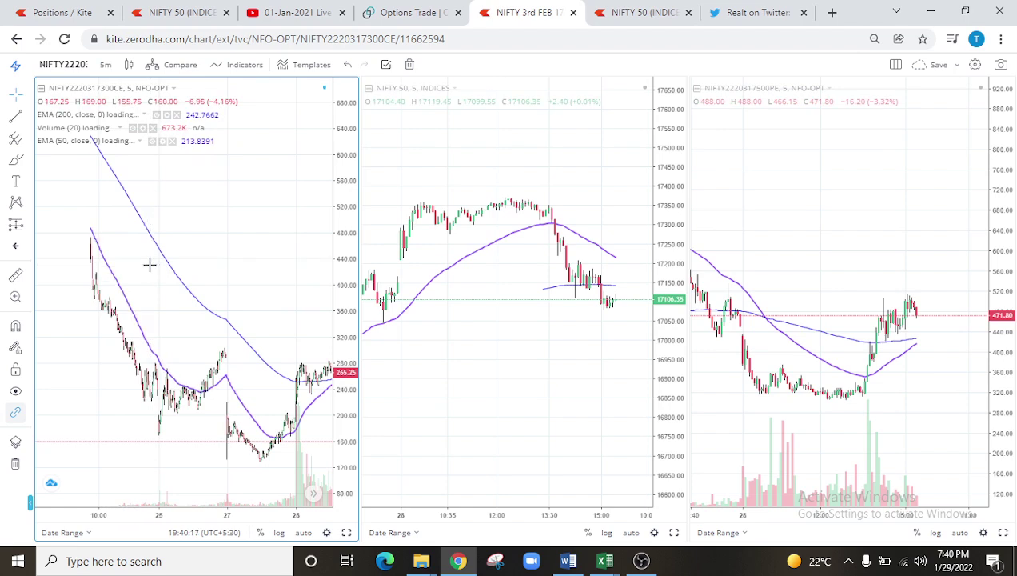
left_click_drag(133, 250, 311, 313)
left_click(216, 236)
left_click_drag(228, 231, 218, 288)
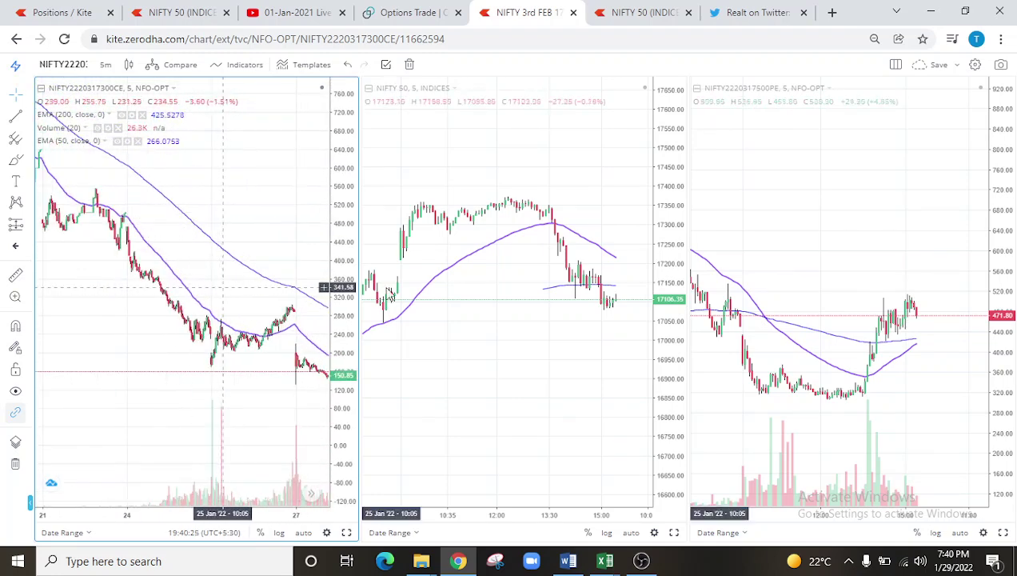
Step: Examine the 27 and 28 January moves on the 5-minute NIFTY 50 chart beside the option charts
left_click(538, 350)
scroll(628, 344, "down", 5)
scroll(566, 344, "up", 3)
left_click_drag(574, 297, 539, 309)
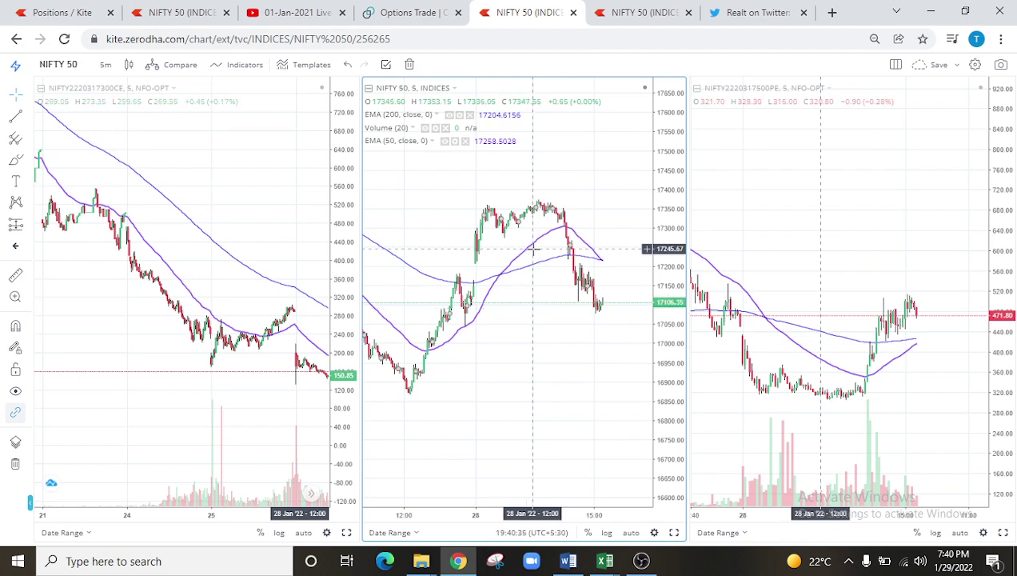
scroll(510, 308, "down", 1)
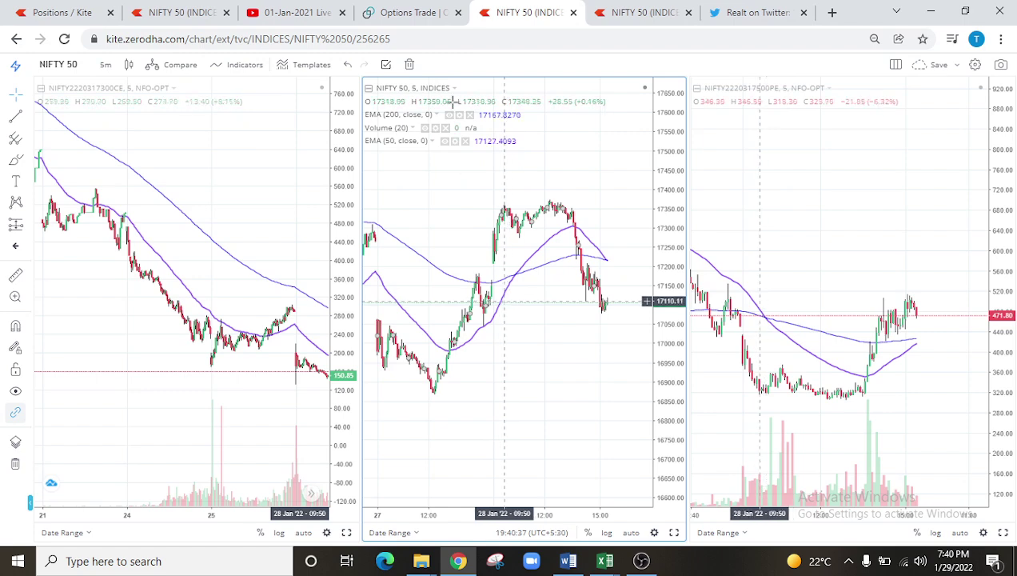
Step: Check the daily NIFTY 50 chart and compare it with the 5-minute NIFTY 50 and 17300 CE price histories
left_click(628, 8)
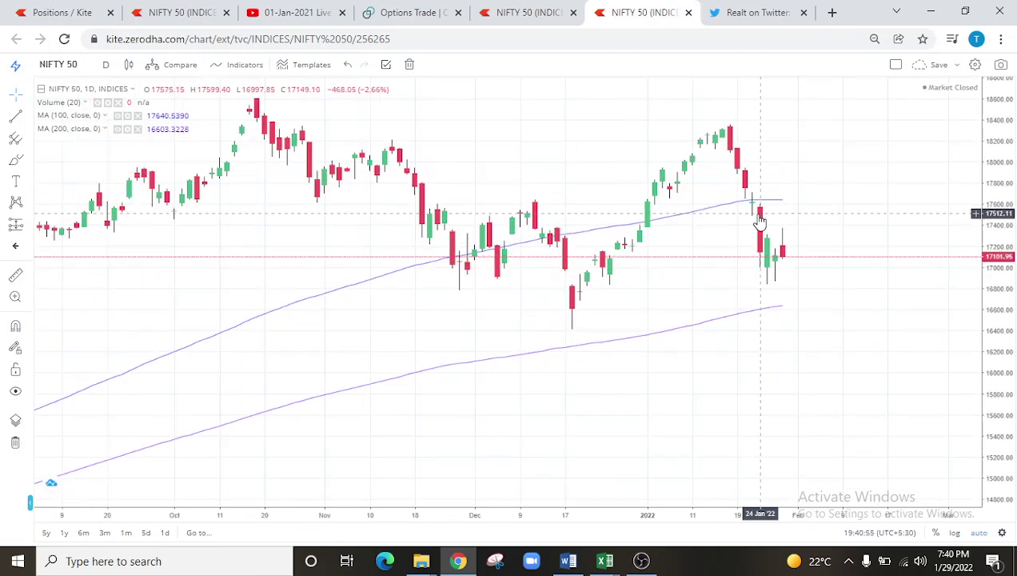
left_click(486, 12)
left_click_drag(539, 313, 554, 315)
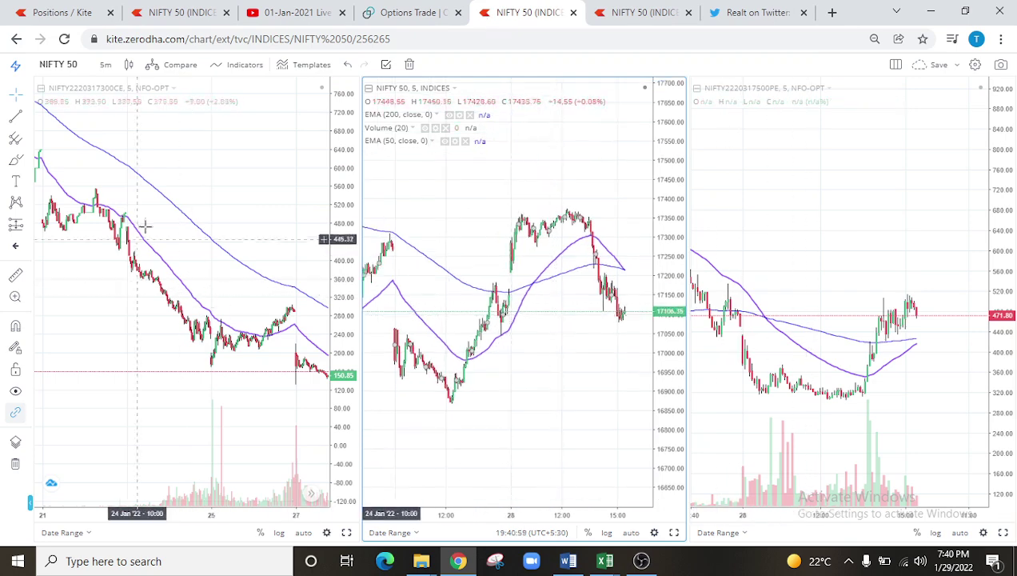
left_click_drag(207, 263, 241, 302)
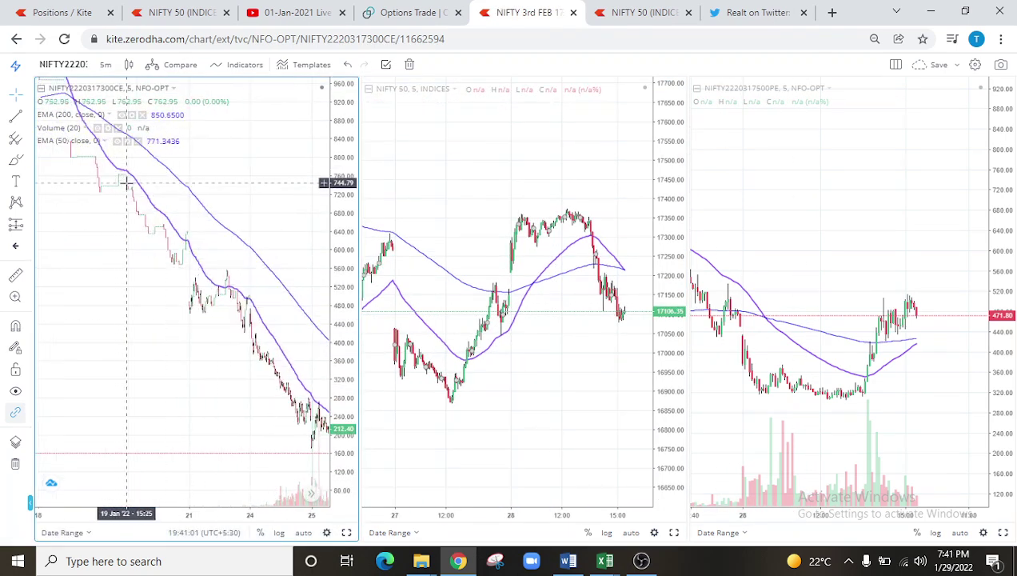
left_click(442, 174)
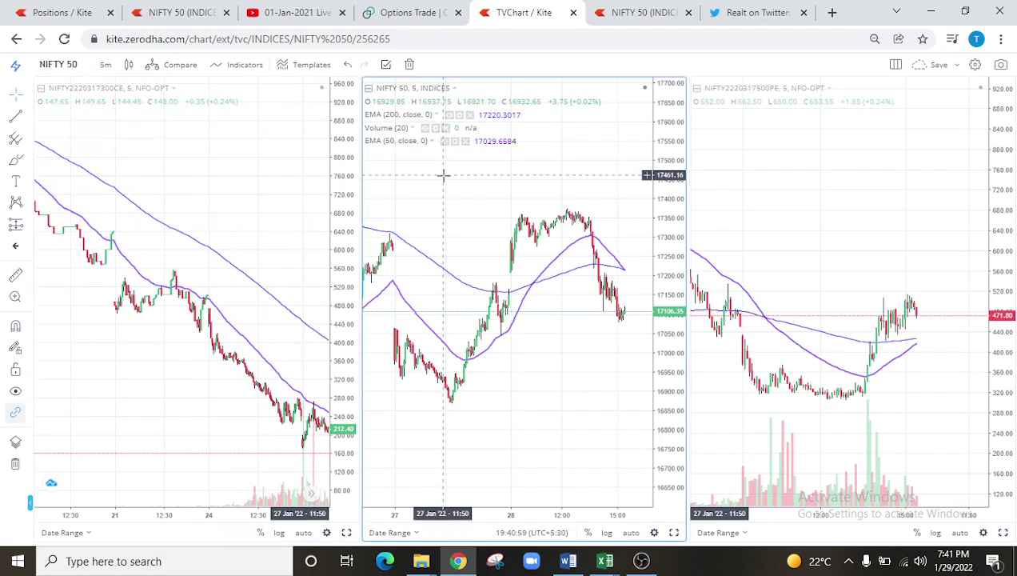
left_click(263, 215)
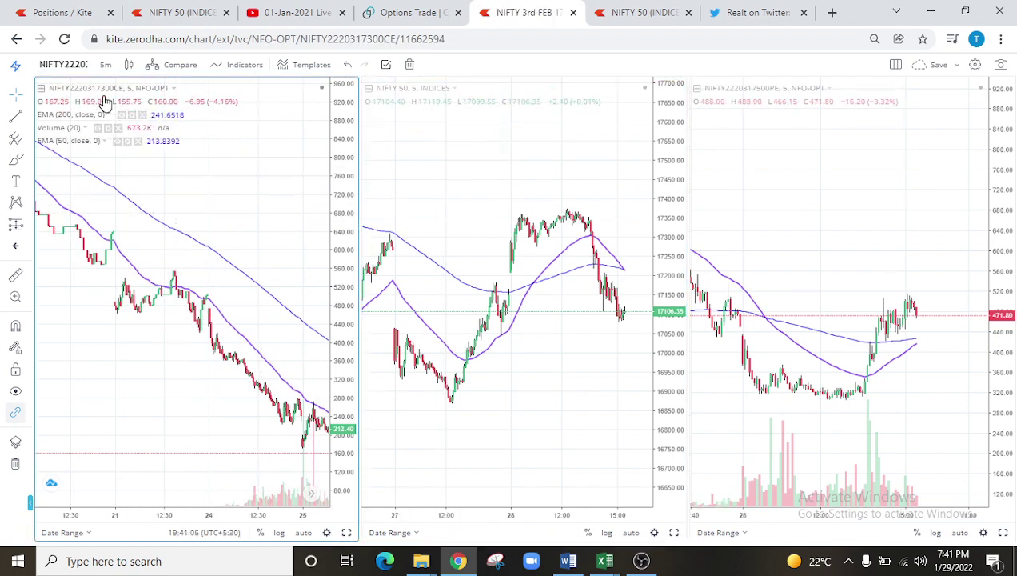
left_click_drag(224, 279, 177, 247)
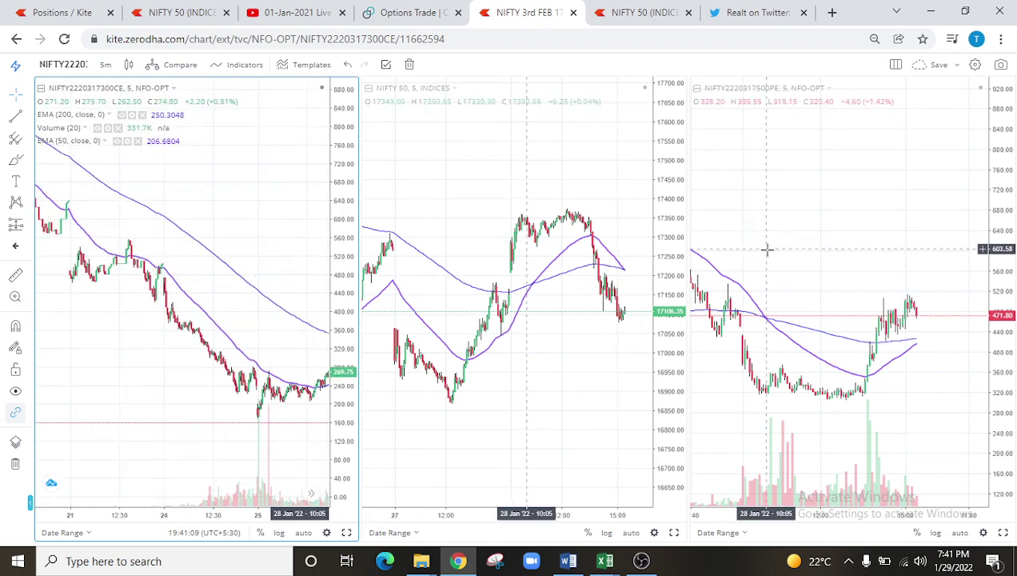
Step: Compare the 5-minute NIFTY 17500 PE price history with the NIFTY 50 moves on 28 January
left_click_drag(767, 247, 813, 259)
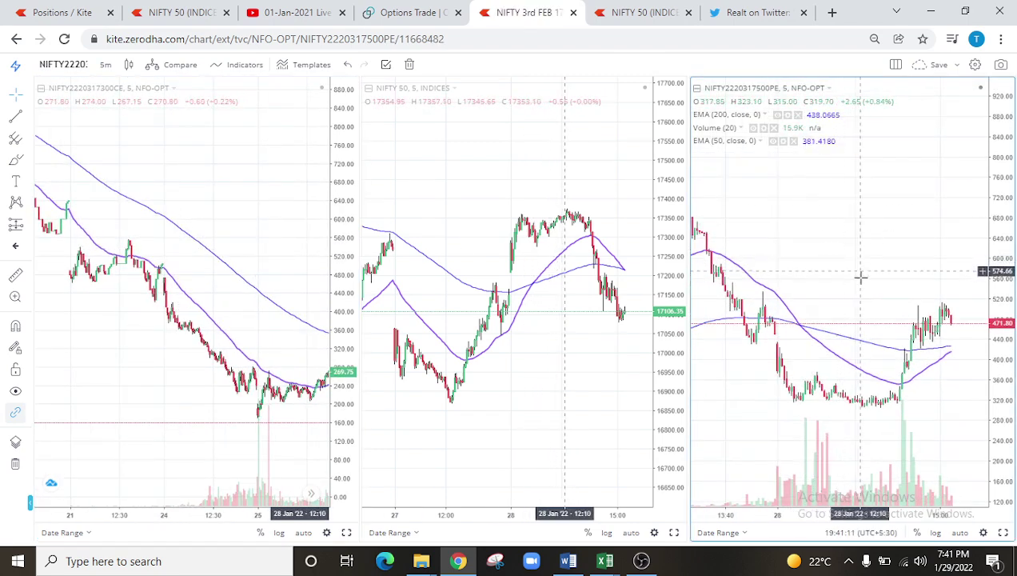
left_click(589, 354)
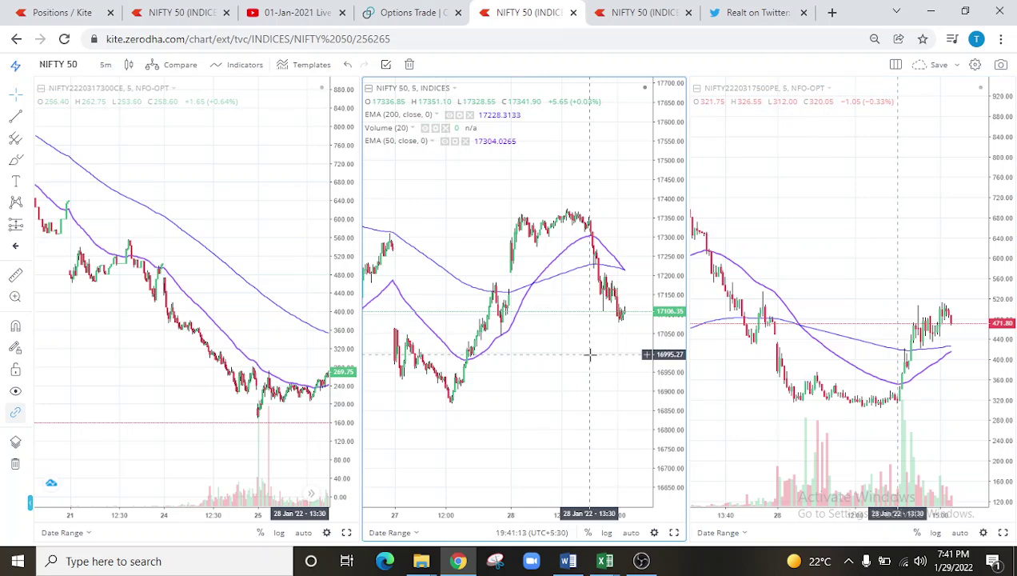
left_click_drag(589, 354, 550, 359)
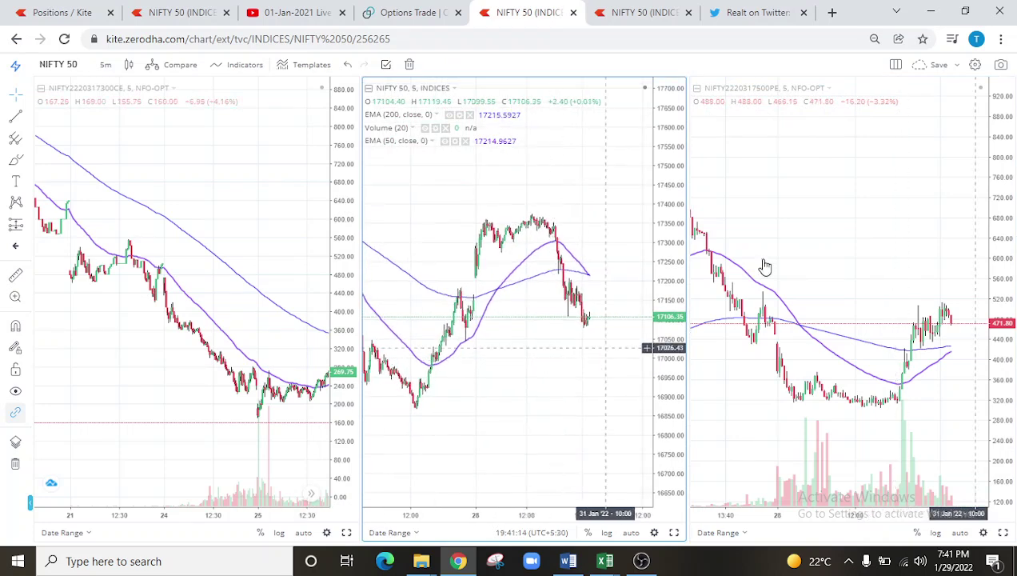
left_click(810, 288)
left_click_drag(810, 288, 835, 301)
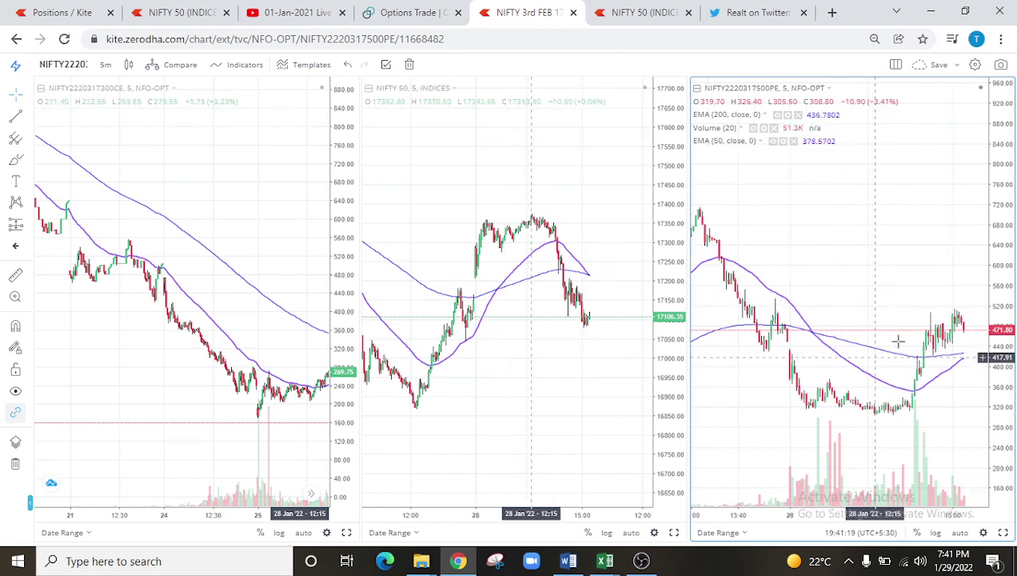